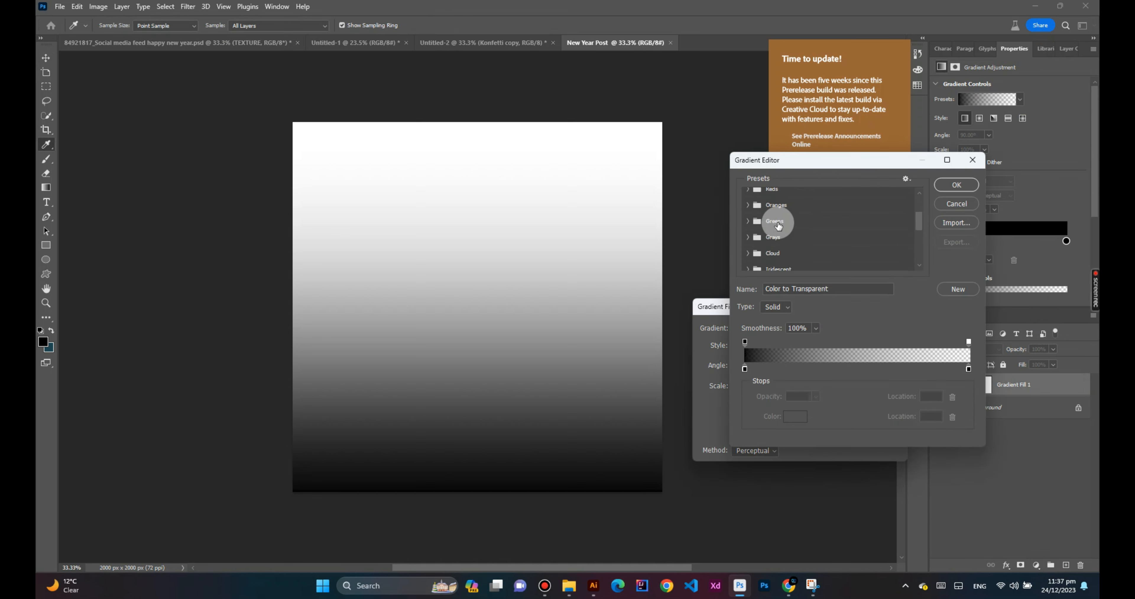
# Apply the Gray_14 preset from the Grays folder to the gradient fill and accept the gradient
pyautogui.scroll(-1, 777, 226)
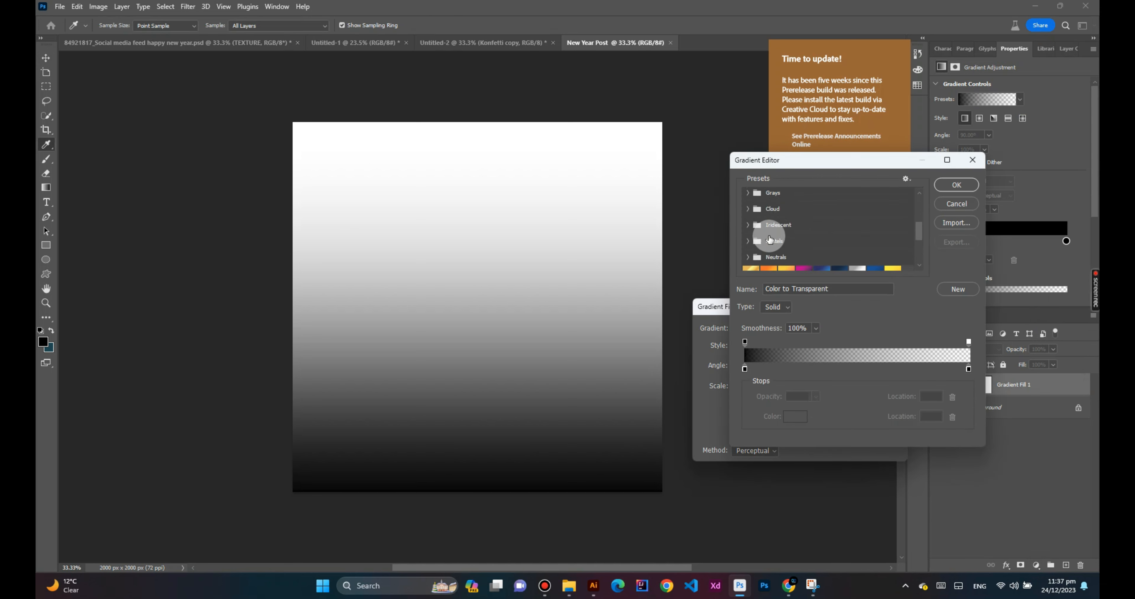
pyautogui.scroll(2, 762, 235)
pyautogui.click(747, 228)
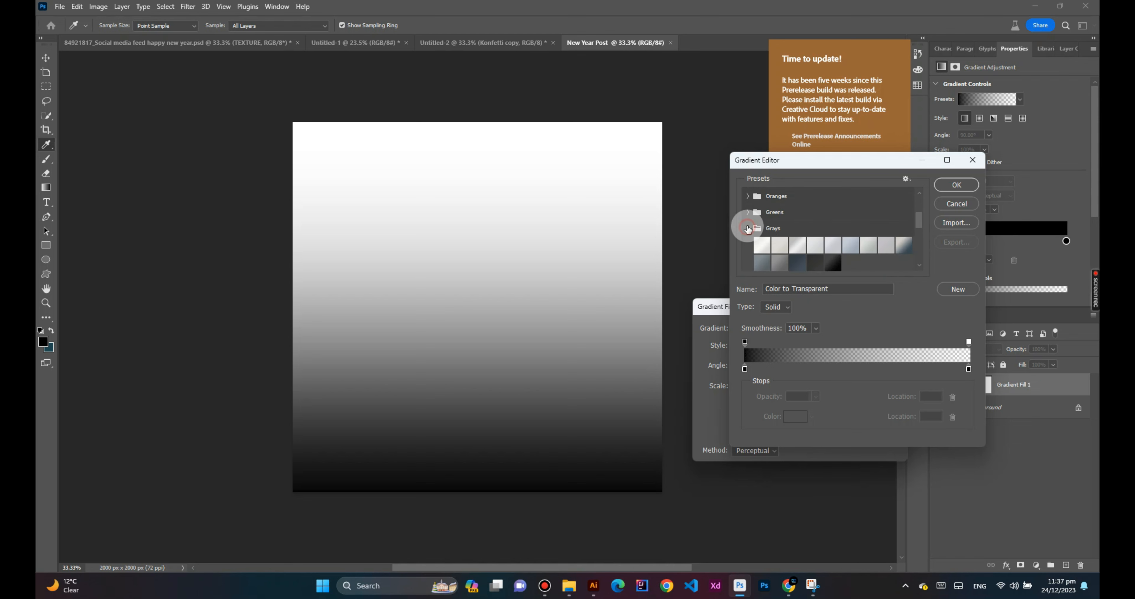
pyautogui.click(835, 266)
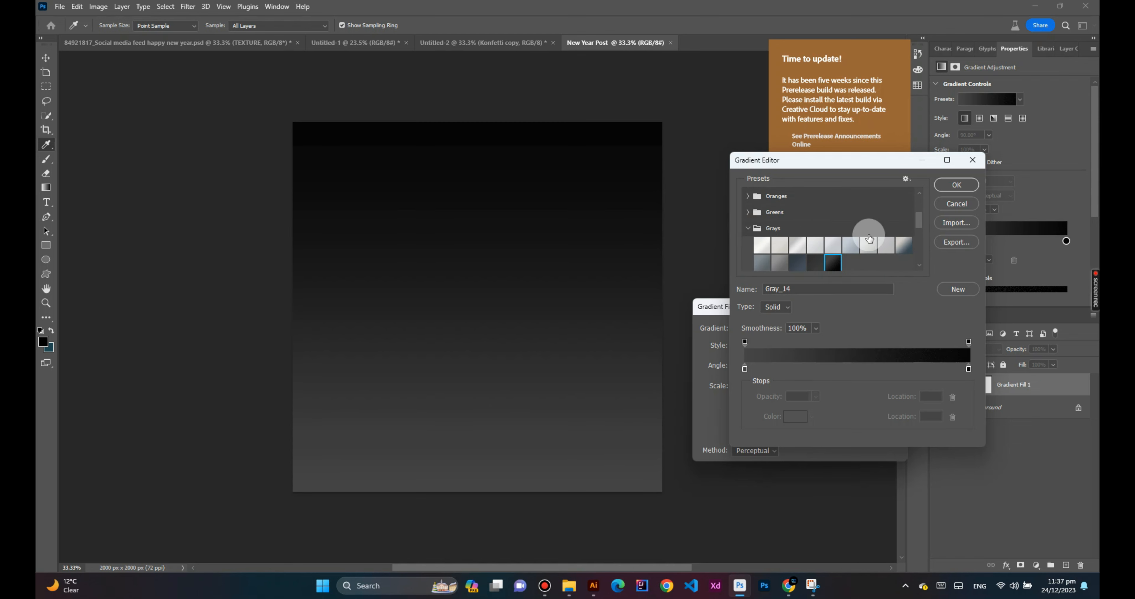
pyautogui.click(956, 185)
# Set the gradient fill's style to Diamond with a scale of 130% and confirm the fill
pyautogui.click(746, 346)
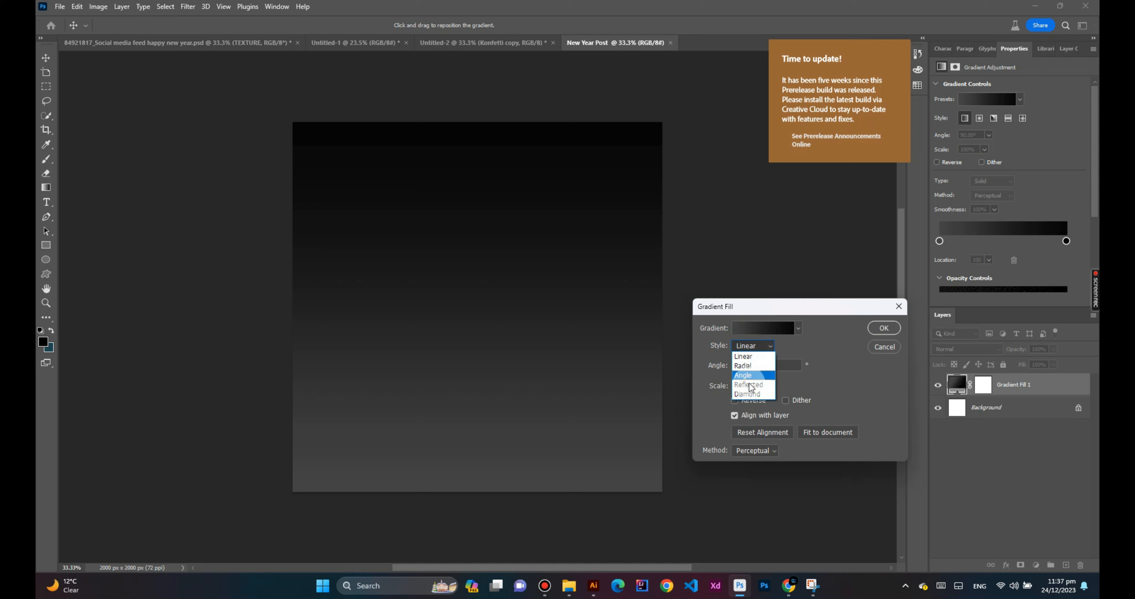
pyautogui.click(753, 393)
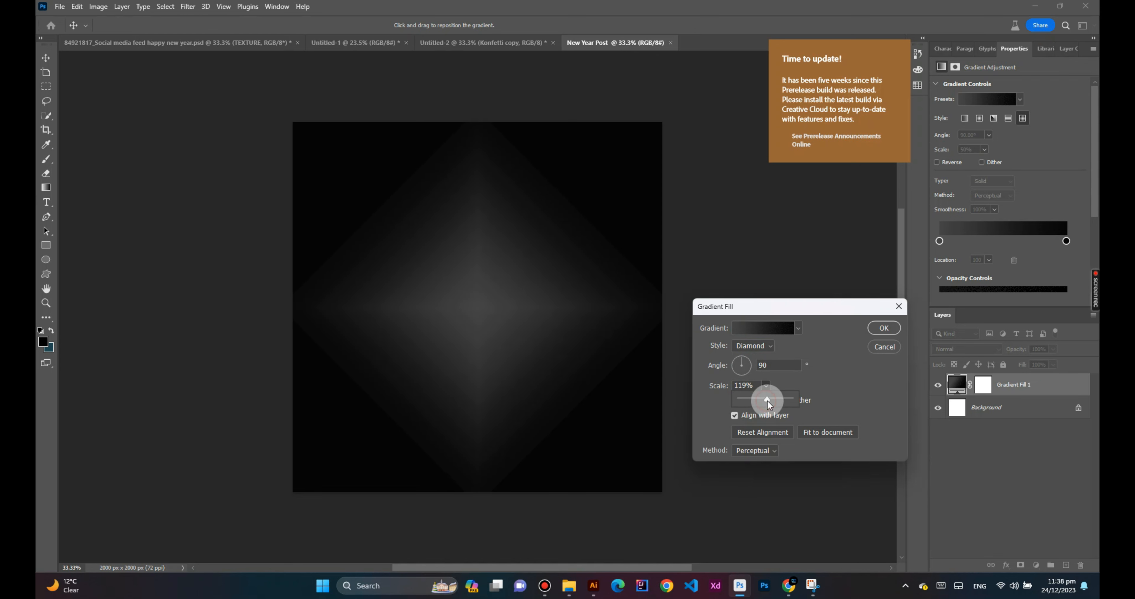
pyautogui.click(883, 327)
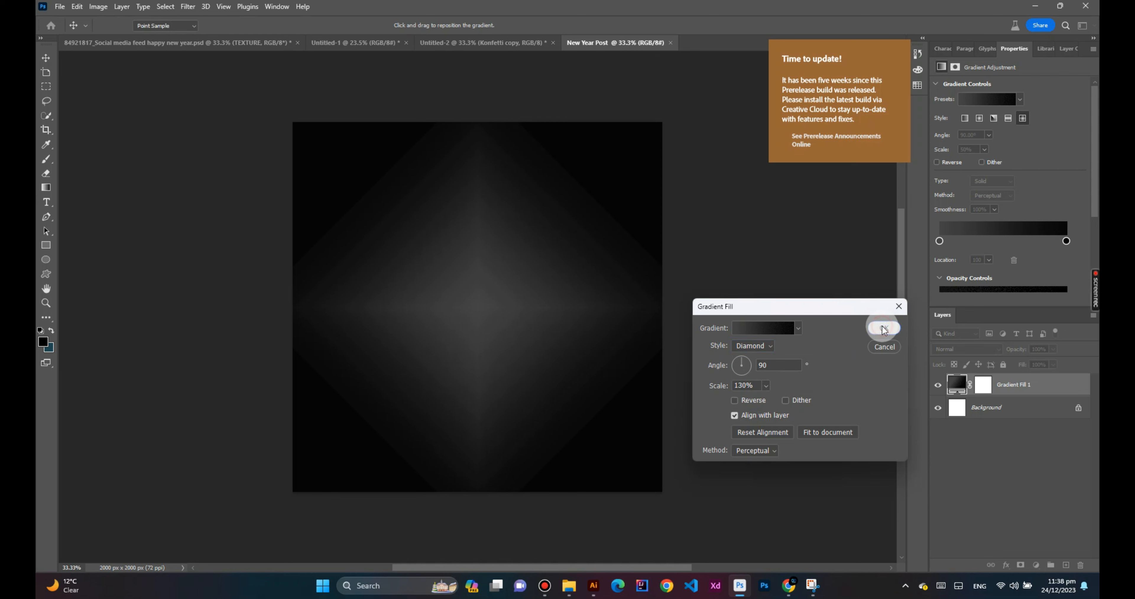
pyautogui.click(883, 327)
# Place the stars image from the New Year Post folder at the centre of the document
pyautogui.press('alt')
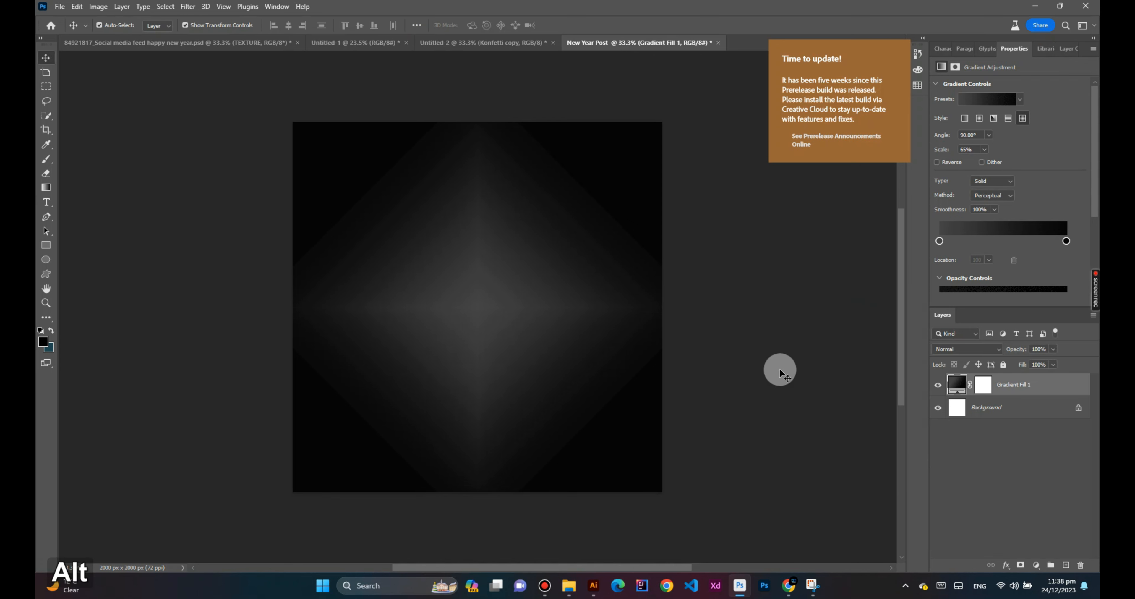
pyautogui.scroll(-1, 690, 336)
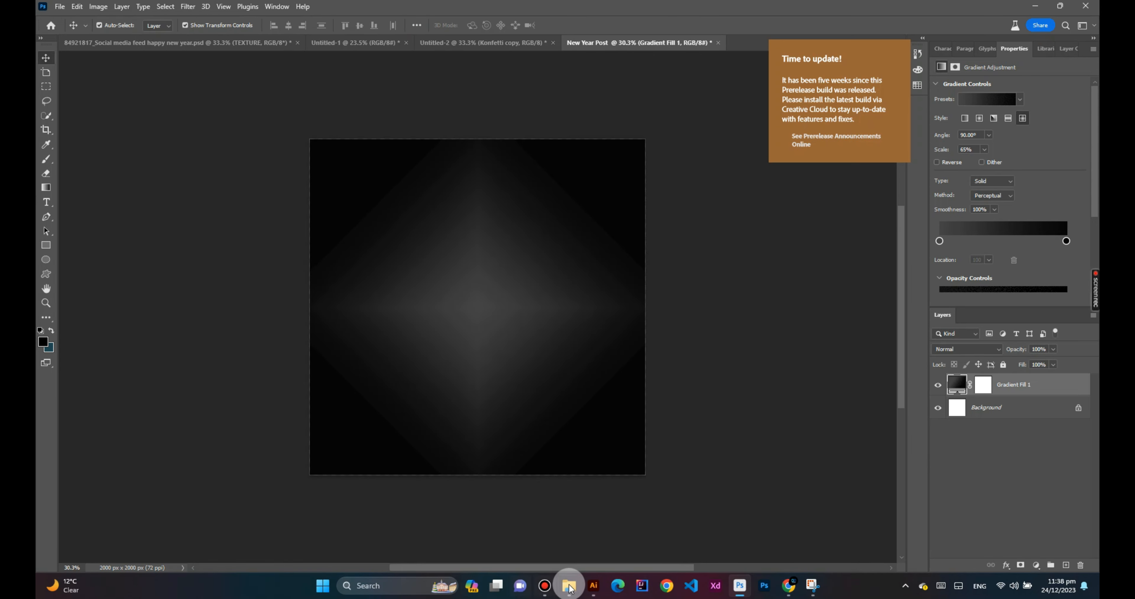
pyautogui.click(569, 587)
pyautogui.click(678, 342)
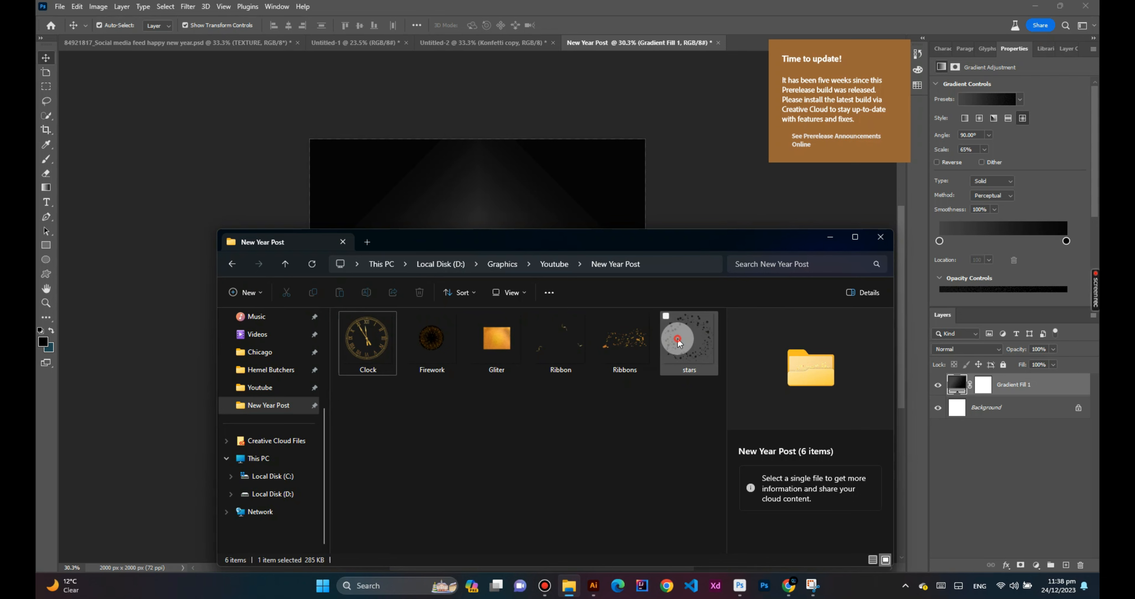
pyautogui.moveTo(677, 343); pyautogui.dragTo(531, 185)
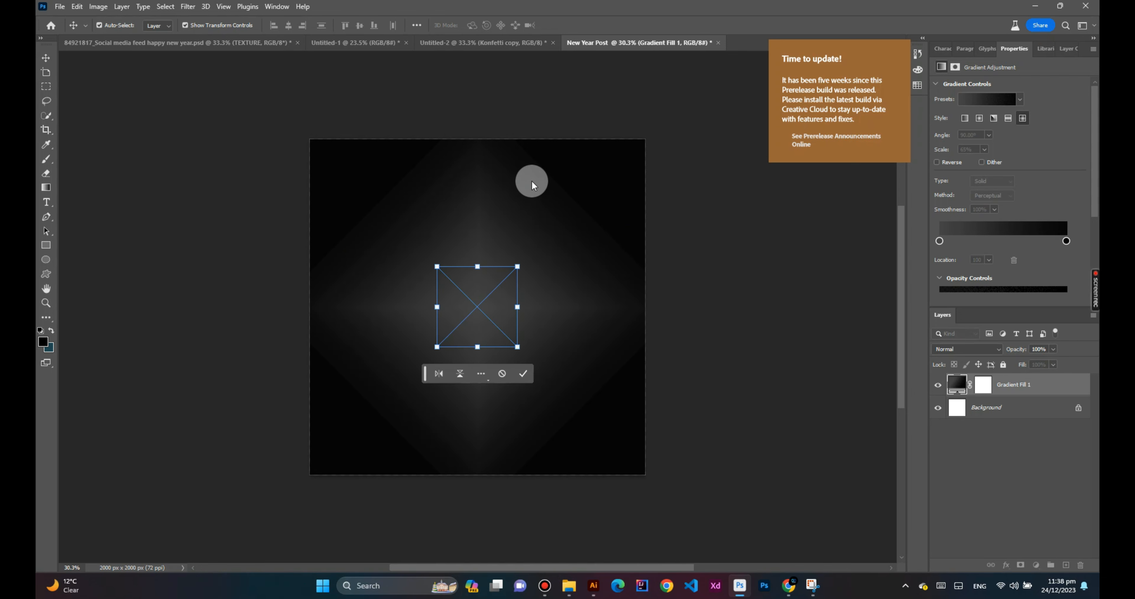
pyautogui.click(523, 373)
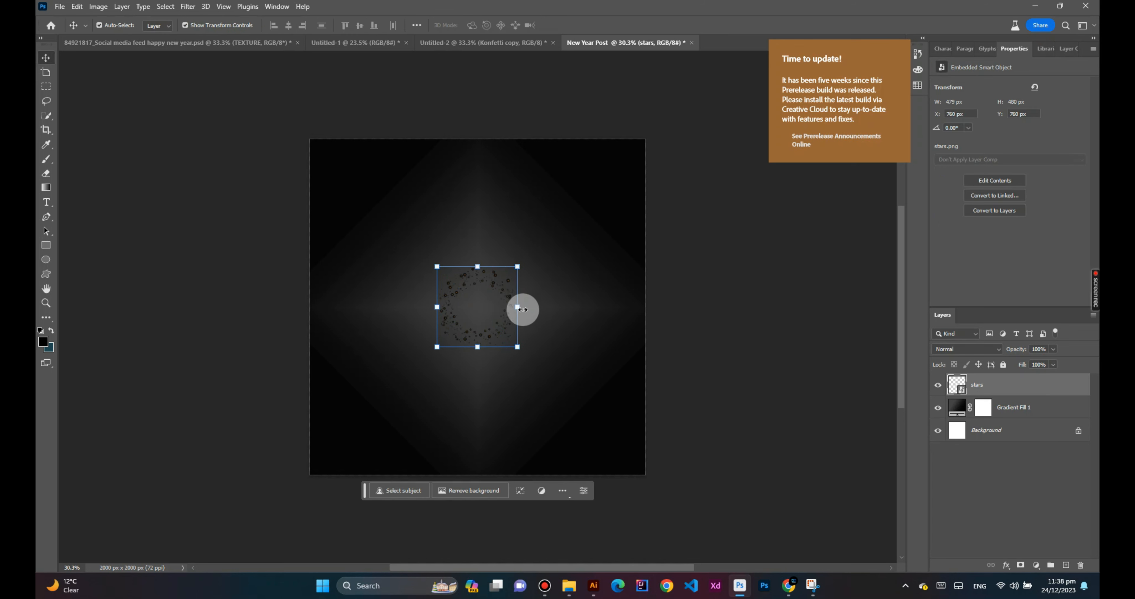
# Enlarge the stars image to about 417% so it fills the whole canvas
pyautogui.moveTo(522, 309); pyautogui.dragTo(649, 316)
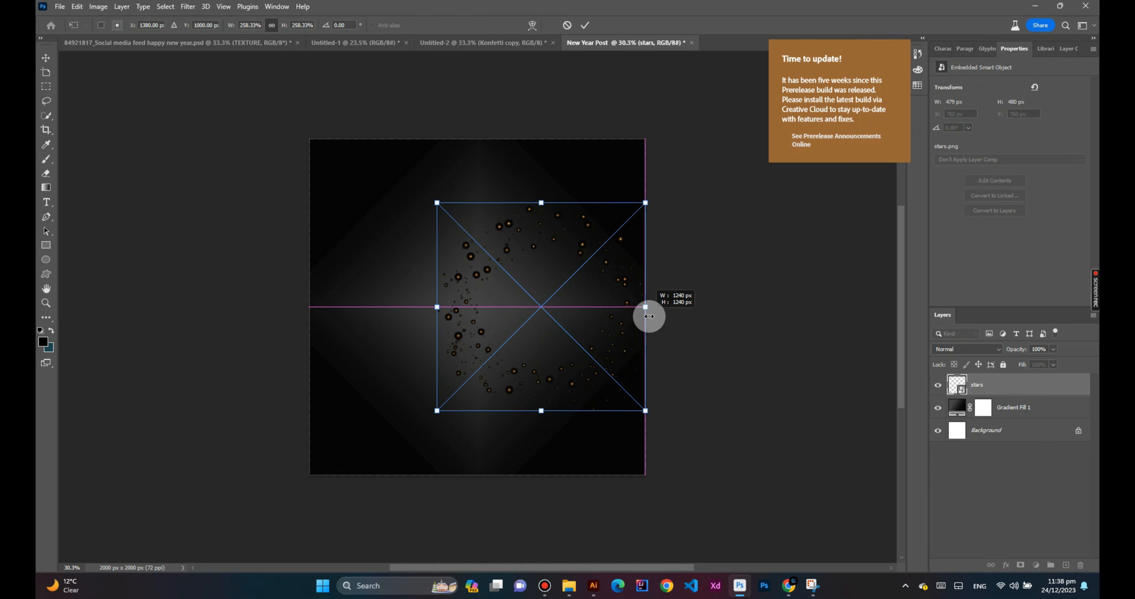
pyautogui.moveTo(436, 307); pyautogui.dragTo(310, 307)
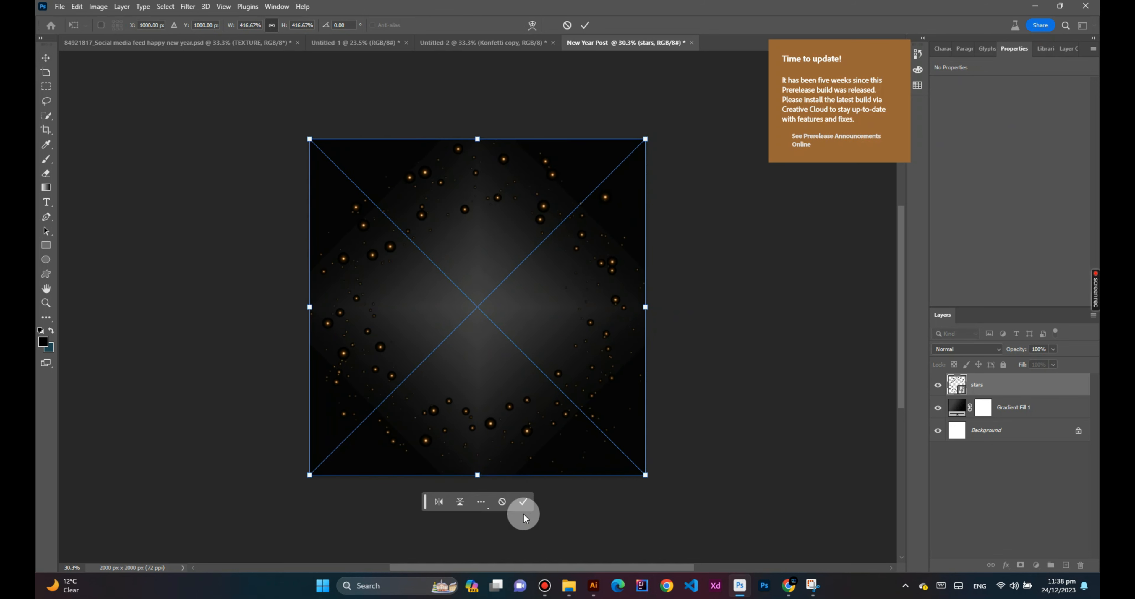
pyautogui.click(521, 502)
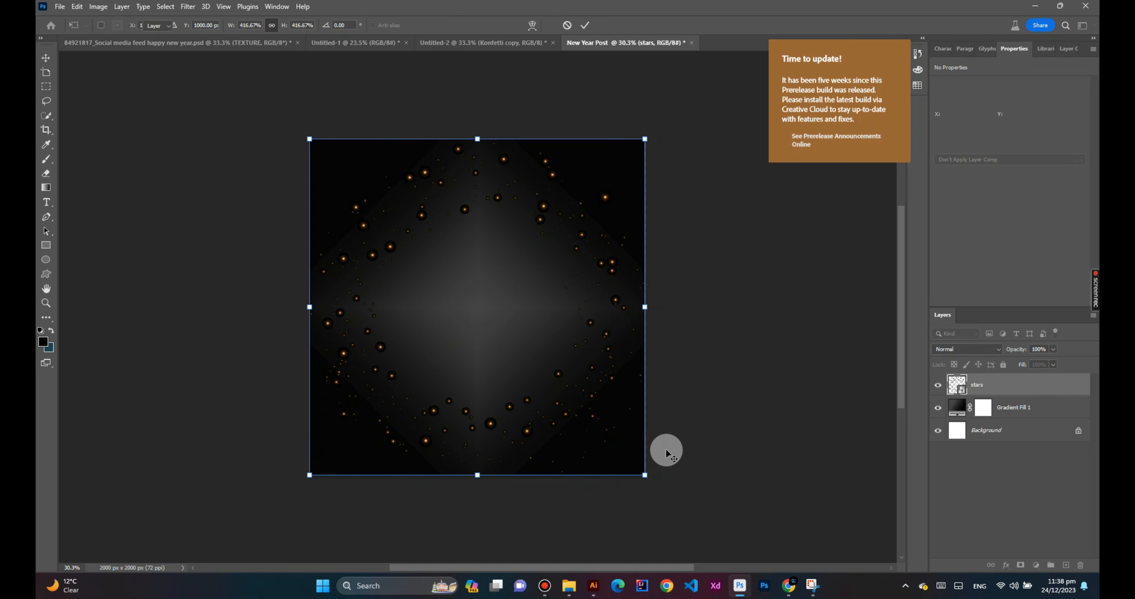
# Set the stars layer's blend mode to Screen and deselect the layer
pyautogui.click(947, 349)
pyautogui.click(940, 388)
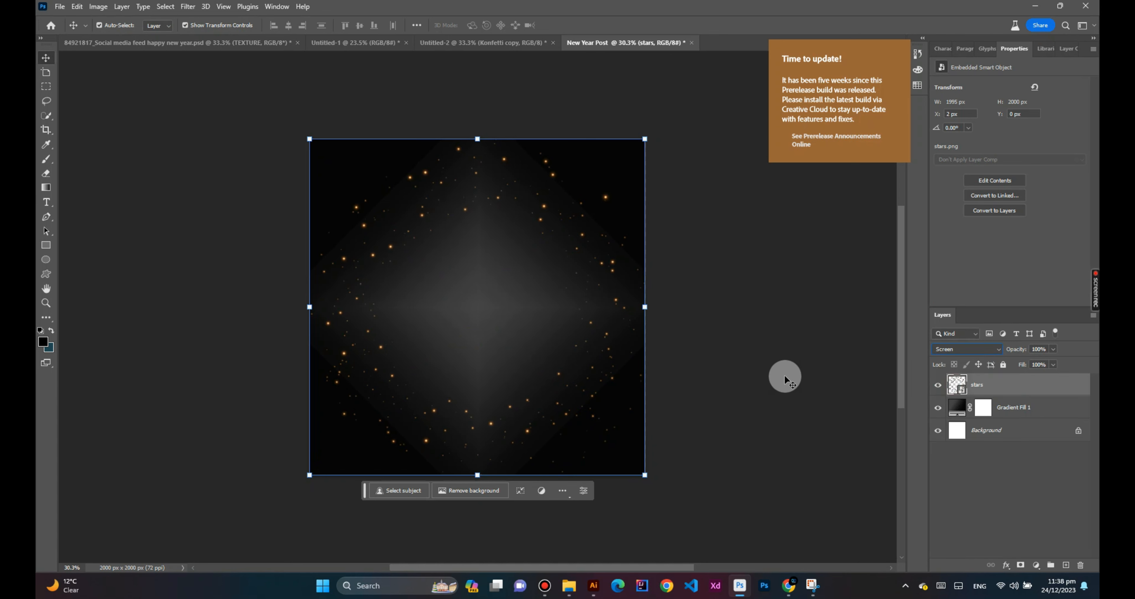
pyautogui.click(770, 376)
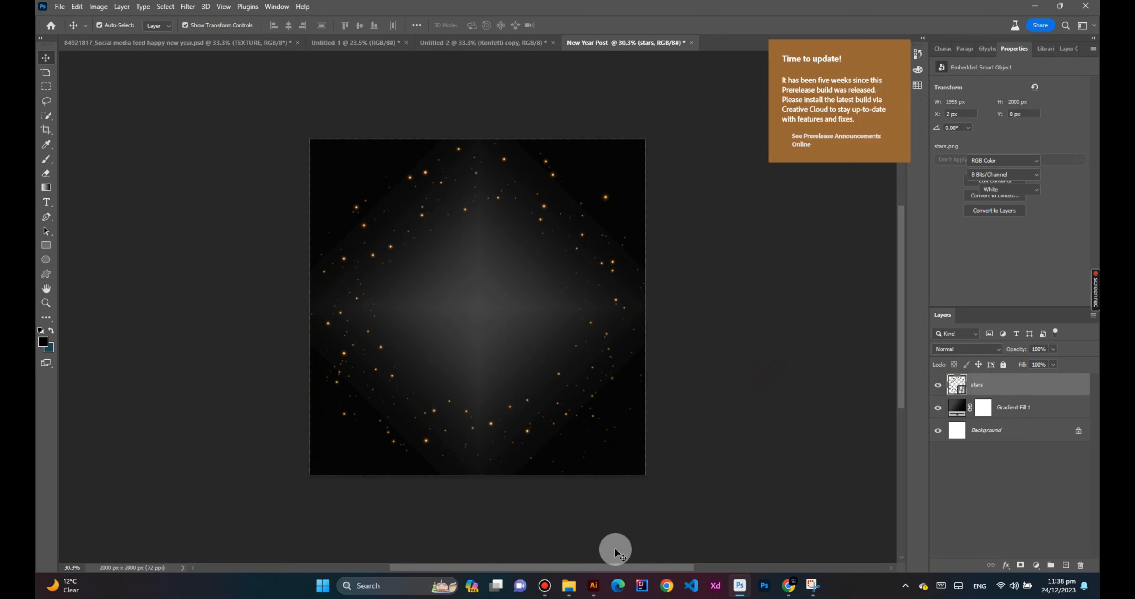
# Place the Clock image from the New Year Post folder and enlarge it to about 416%, centred on the canvas
pyautogui.click(569, 585)
pyautogui.moveTo(367, 339); pyautogui.dragTo(507, 225)
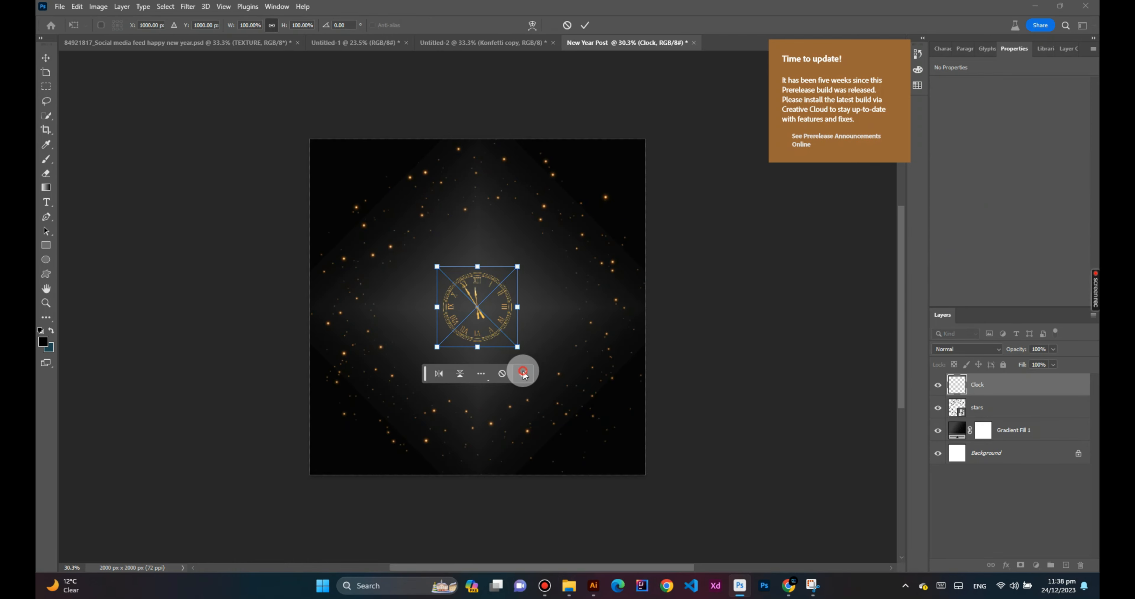
pyautogui.click(523, 373)
pyautogui.moveTo(437, 307); pyautogui.dragTo(313, 301)
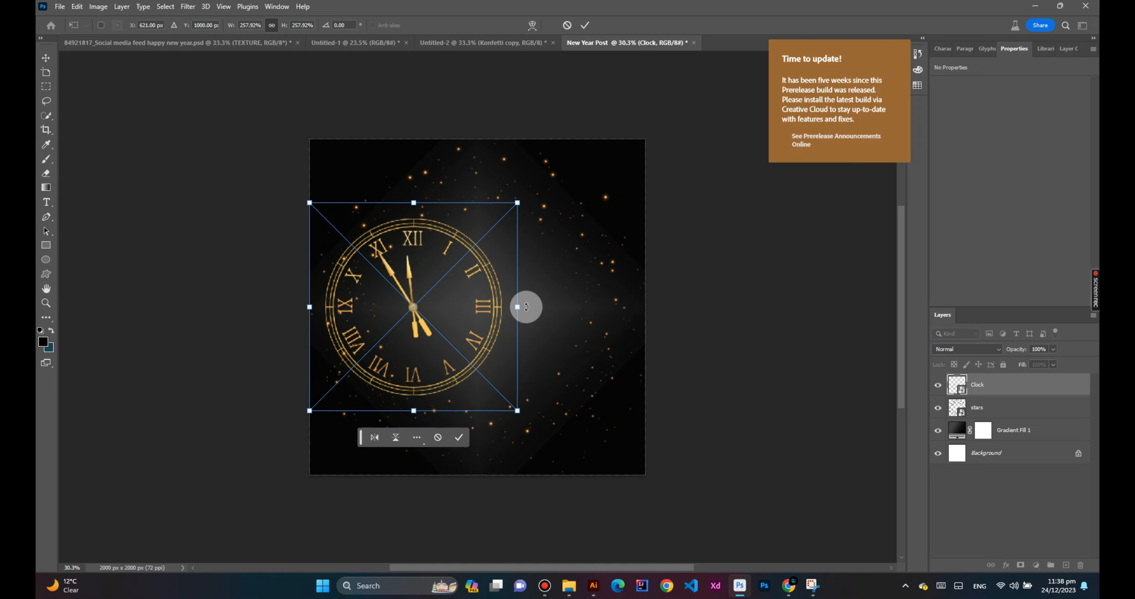
pyautogui.moveTo(525, 307); pyautogui.dragTo(645, 307)
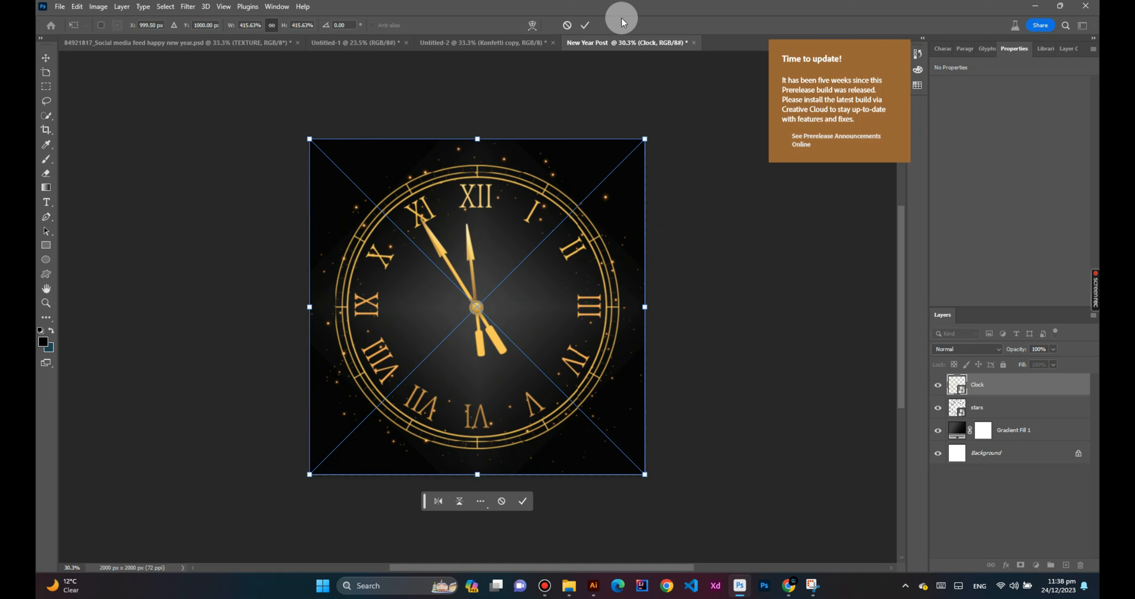
pyautogui.click(583, 26)
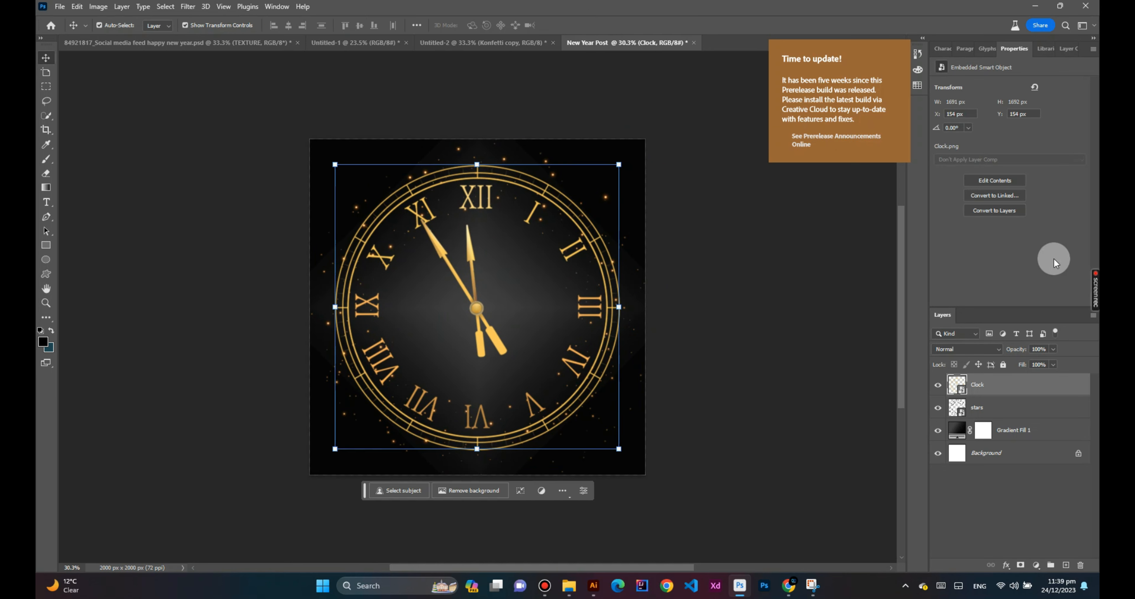
# Set the Clock layer's blend mode to Soft Light and its opacity to 49%
pyautogui.click(991, 352)
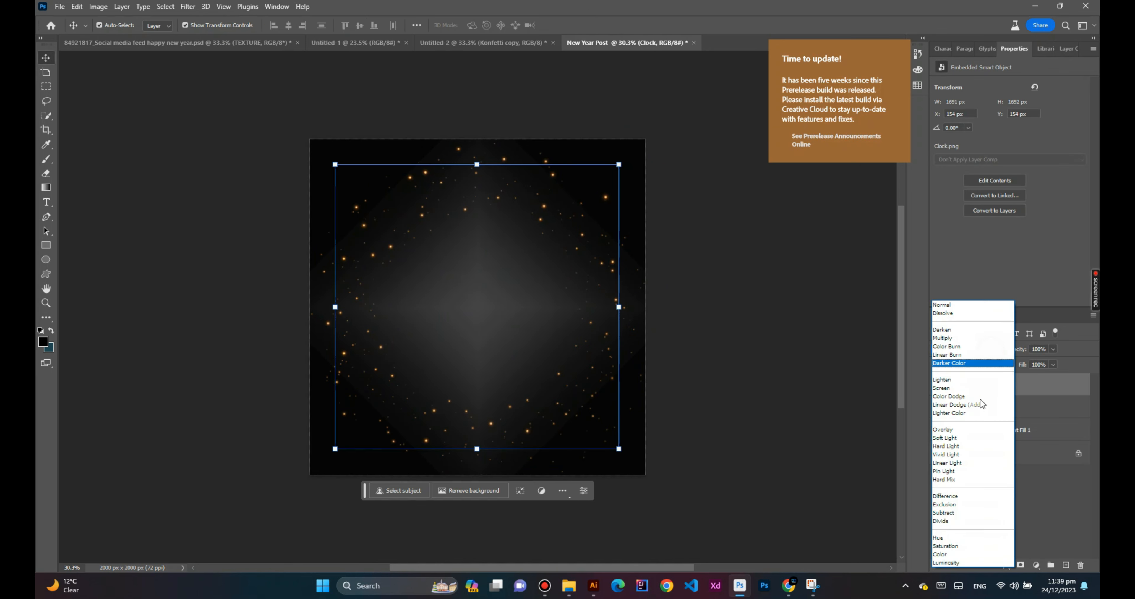
pyautogui.click(974, 440)
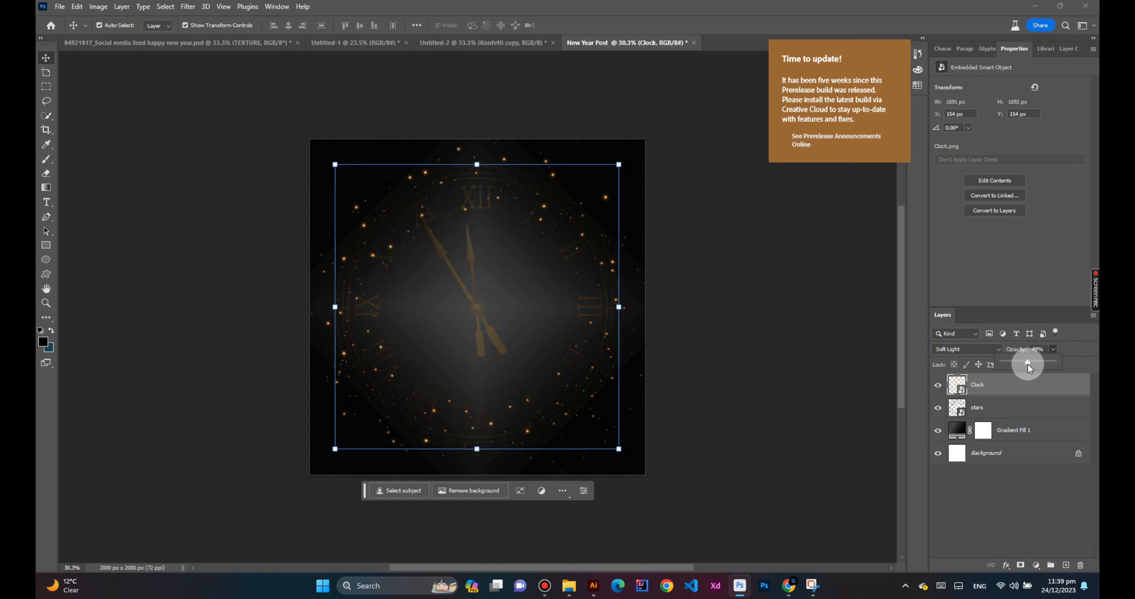
pyautogui.click(747, 312)
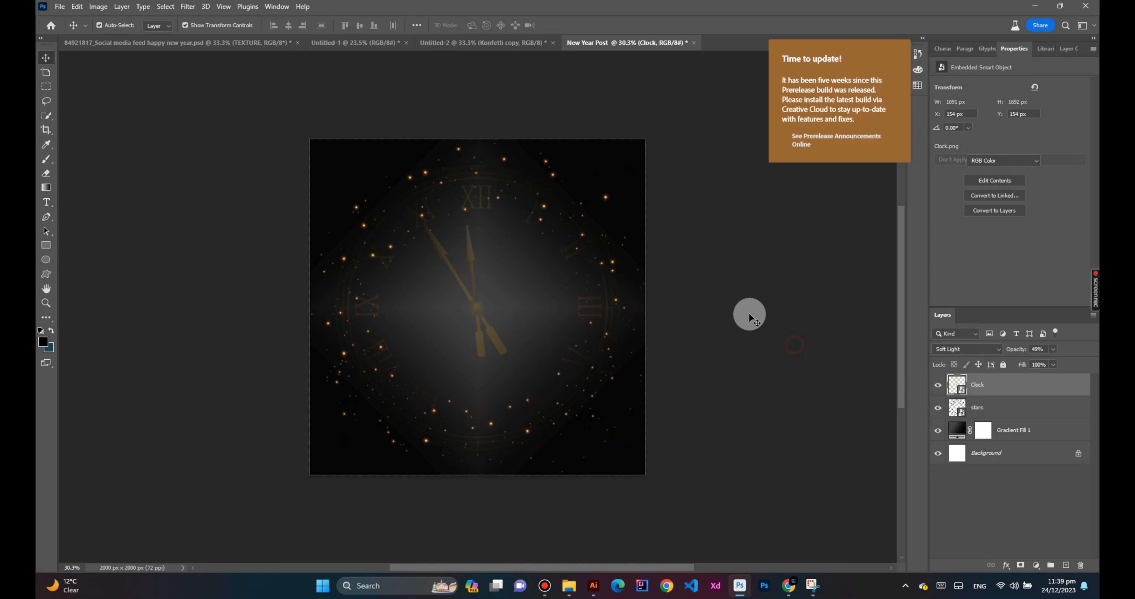
# Move the clock slightly down the canvas and shrink it to about 1524 px wide
pyautogui.click(474, 291)
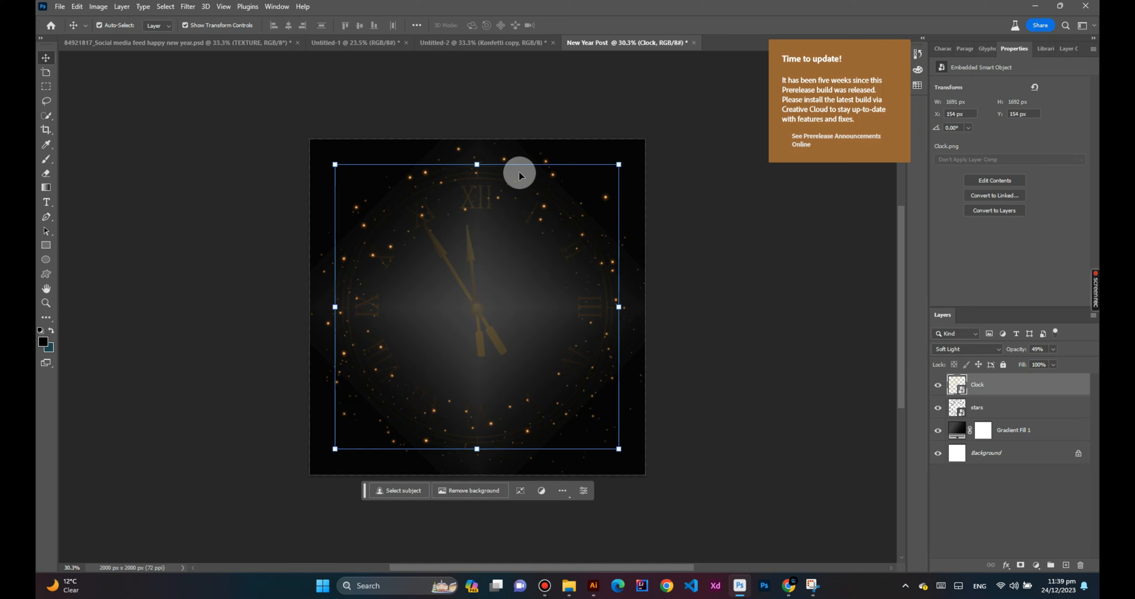
pyautogui.click(471, 261)
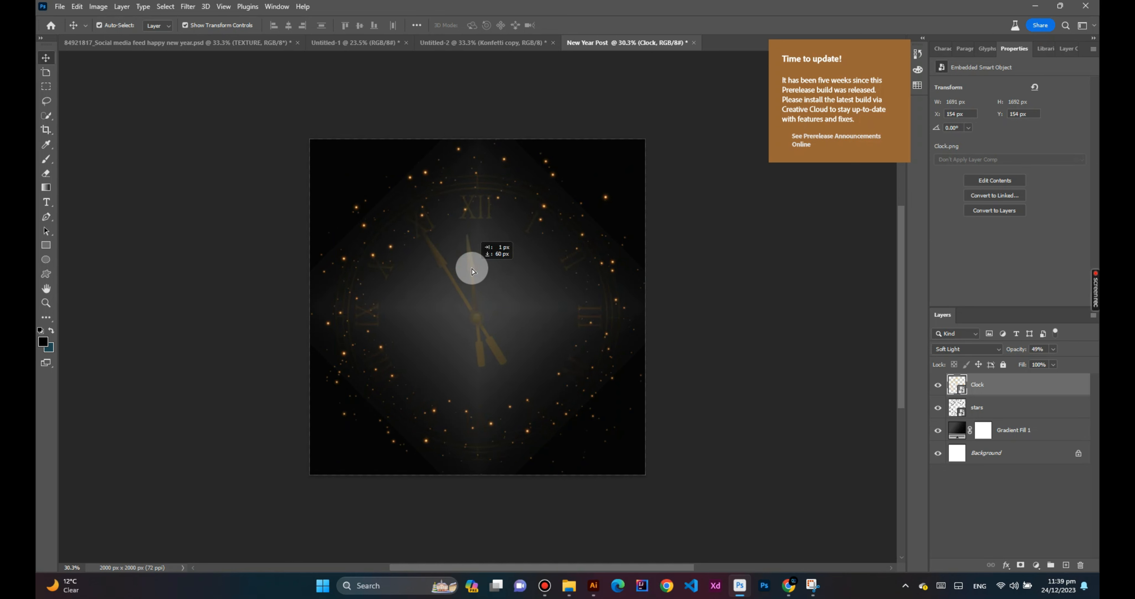
pyautogui.moveTo(474, 276); pyautogui.dragTo(474, 276)
pyautogui.moveTo(478, 186); pyautogui.dragTo(479, 221)
pyautogui.click(521, 489)
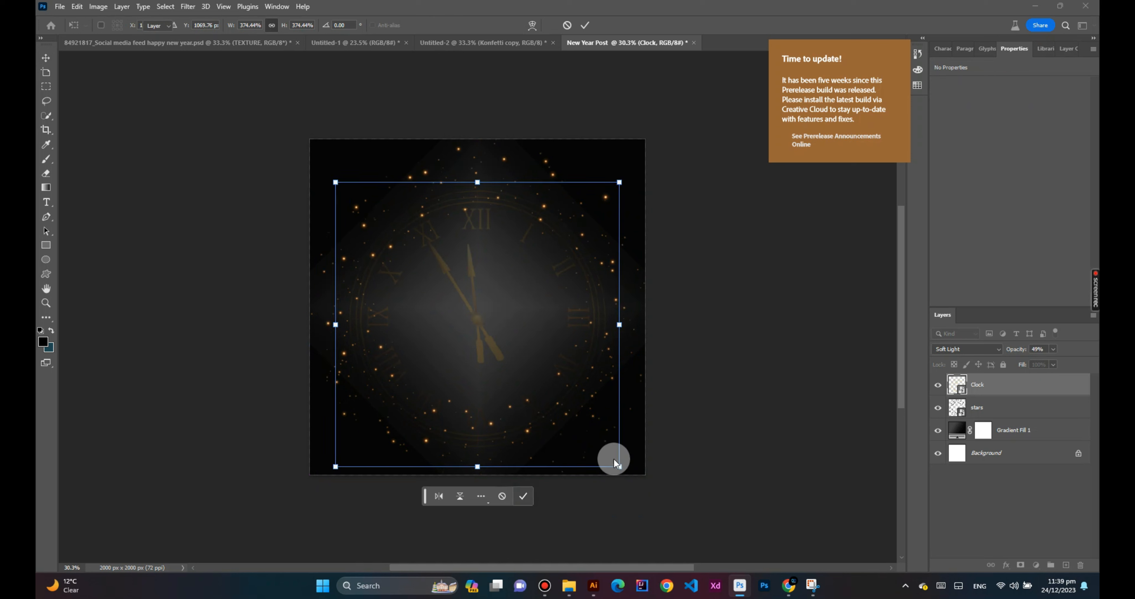
pyautogui.click(664, 323)
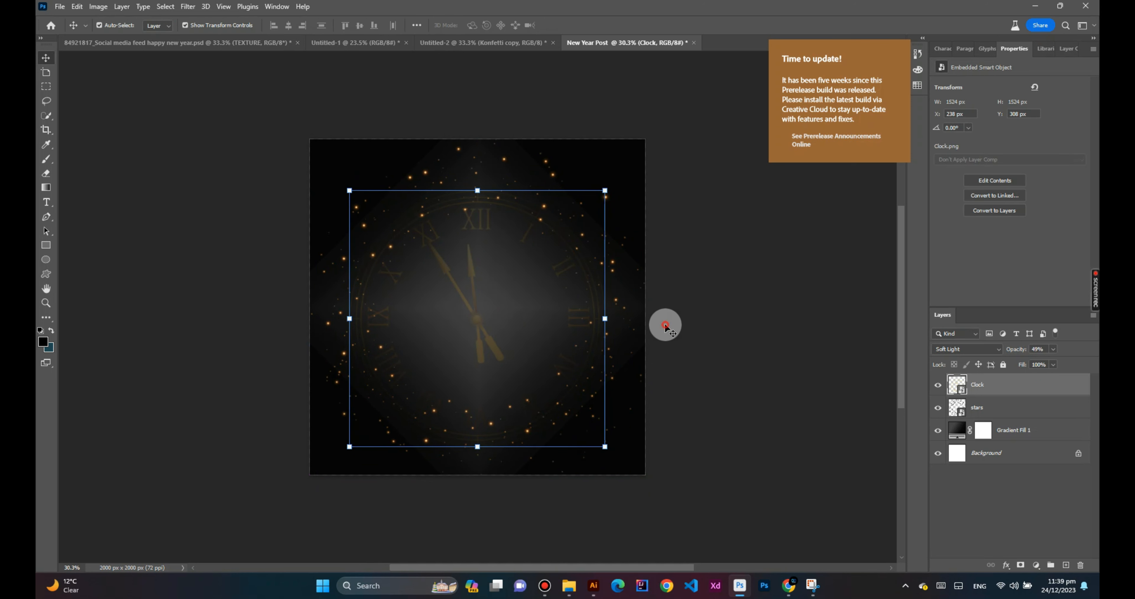
# Place the Firework image from the New Year Post folder into the document
pyautogui.scroll(-1, 652, 405)
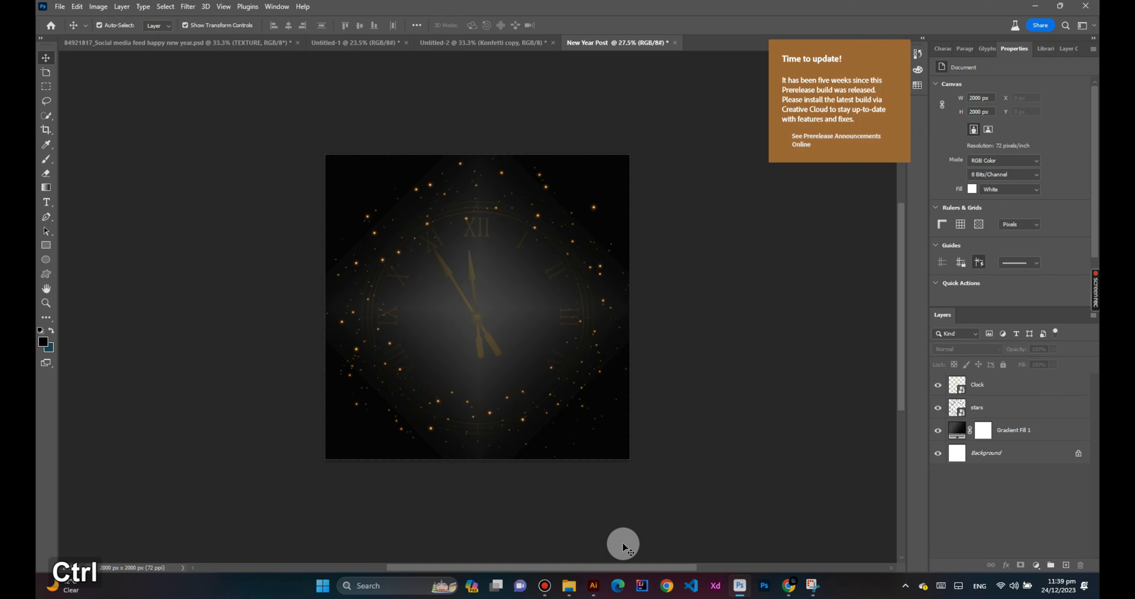
pyautogui.moveTo(569, 585)
pyautogui.click(568, 528)
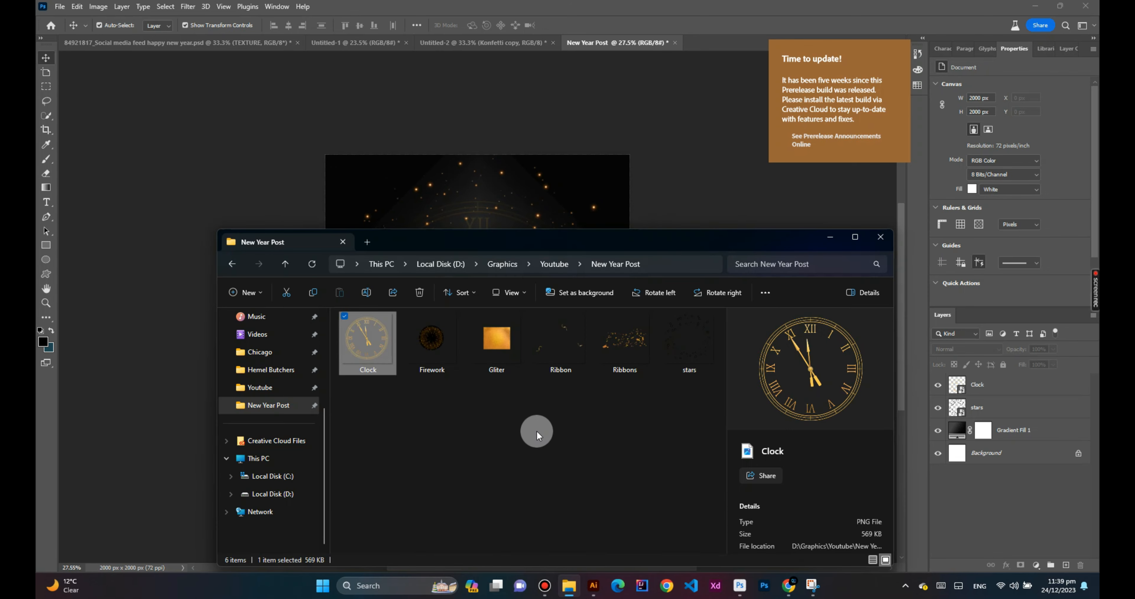
pyautogui.click(697, 353)
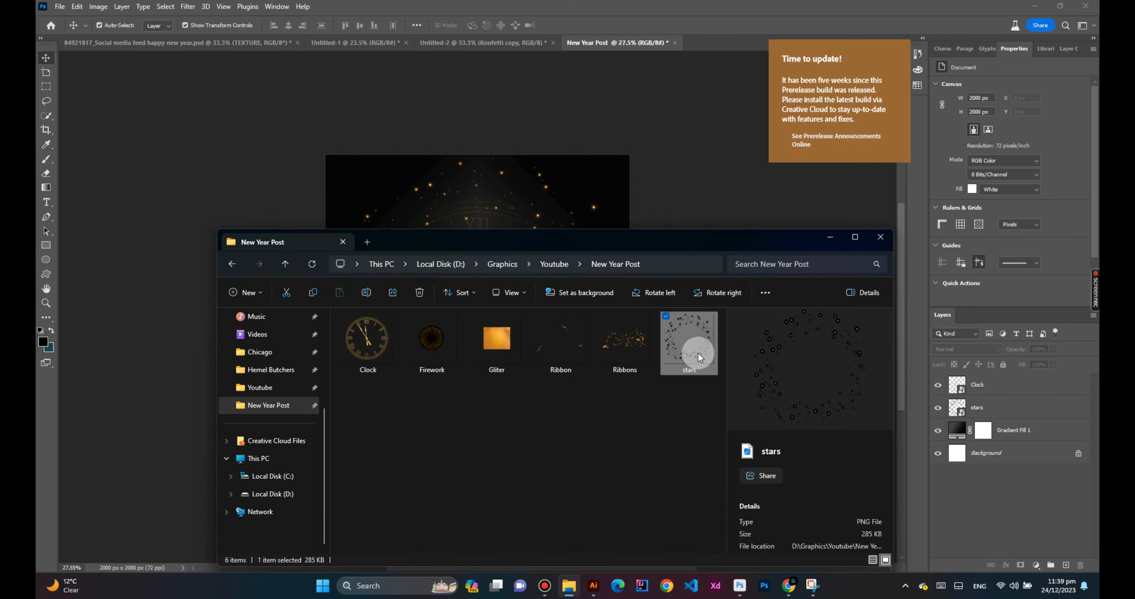
pyautogui.moveTo(436, 357); pyautogui.dragTo(576, 208)
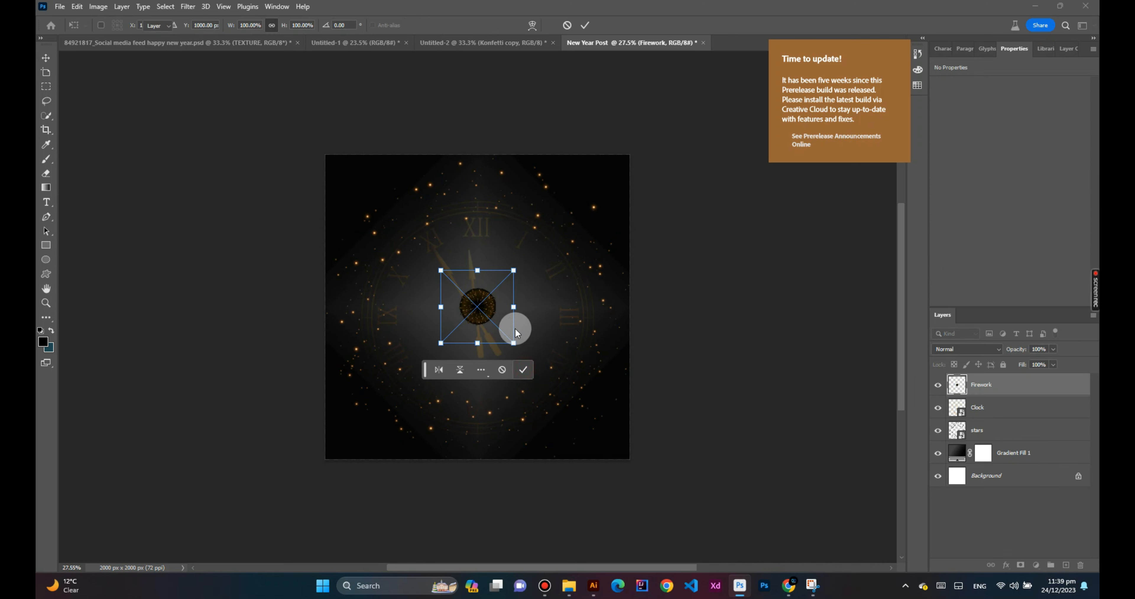
# Enlarge the firework to about 300% and set its layer's blend mode to Lighten
pyautogui.moveTo(495, 305); pyautogui.dragTo(398, 307)
pyautogui.click(556, 443)
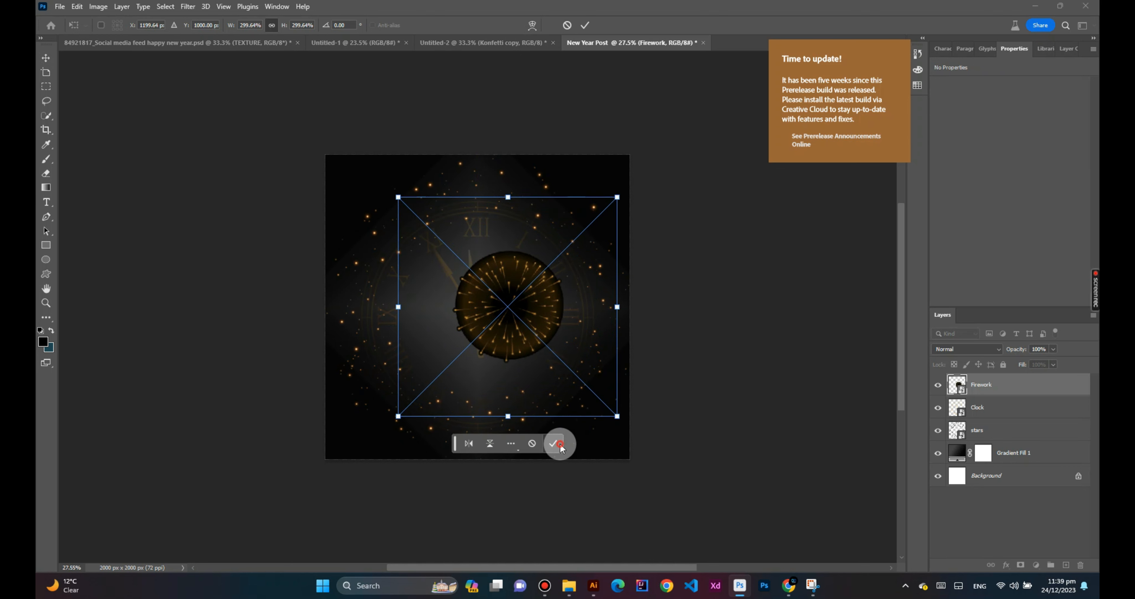
pyautogui.click(972, 350)
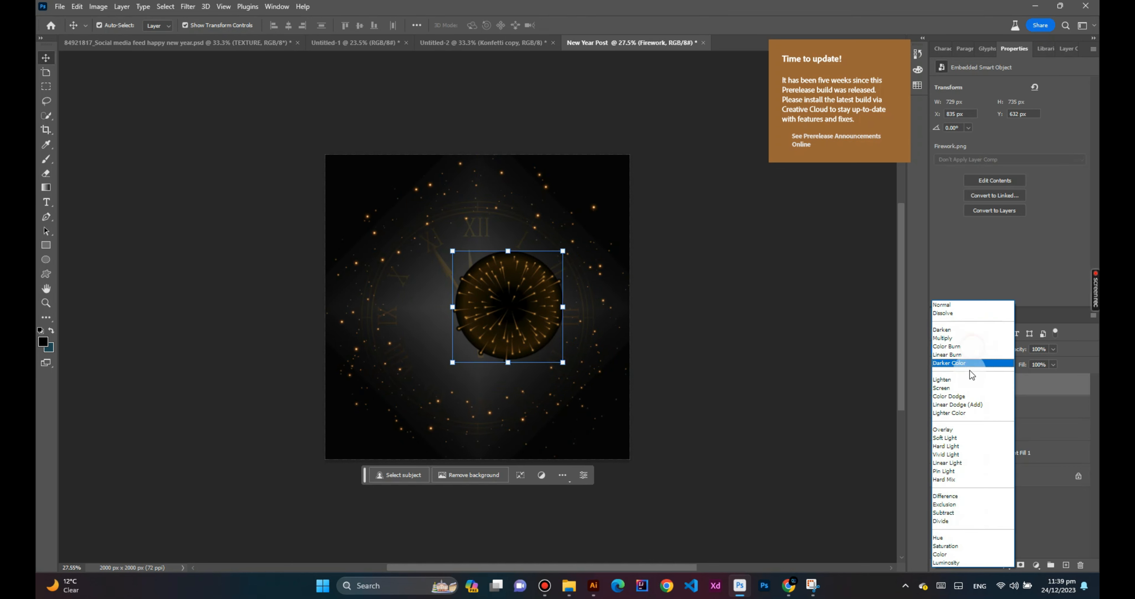
pyautogui.click(969, 381)
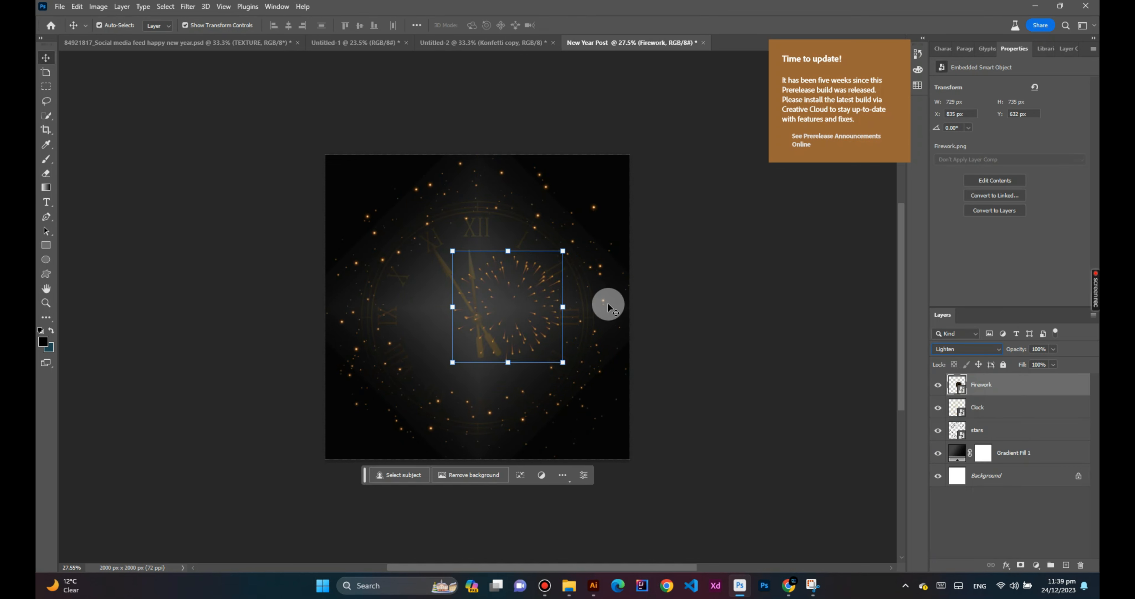
# Move the firework to the canvas's upper-right corner and enlarge it to about 1200 px wide, partly beyond the canvas edges
pyautogui.moveTo(522, 297); pyautogui.dragTo(604, 183)
pyautogui.moveTo(543, 245); pyautogui.dragTo(493, 290)
pyautogui.moveTo(560, 110); pyautogui.dragTo(417, 62)
pyautogui.moveTo(559, 263); pyautogui.dragTo(595, 312)
pyautogui.press('space')
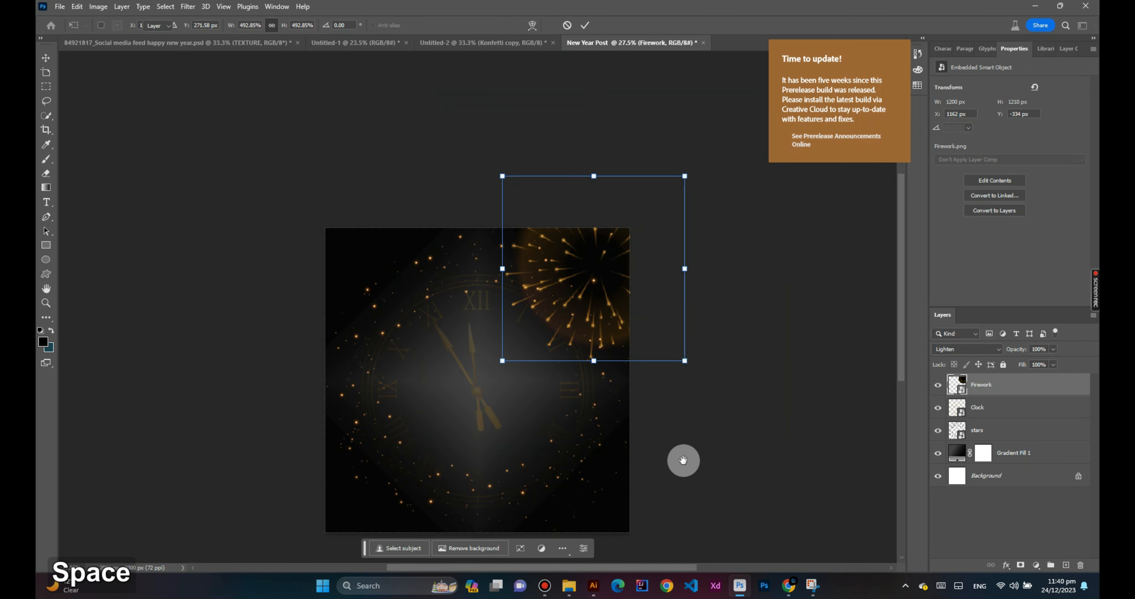
# Duplicate the upper-right firework into the canvas's upper-left corner and add a second copy near the canvas centre
pyautogui.moveTo(684, 460); pyautogui.dragTo(686, 360)
pyautogui.click(686, 360)
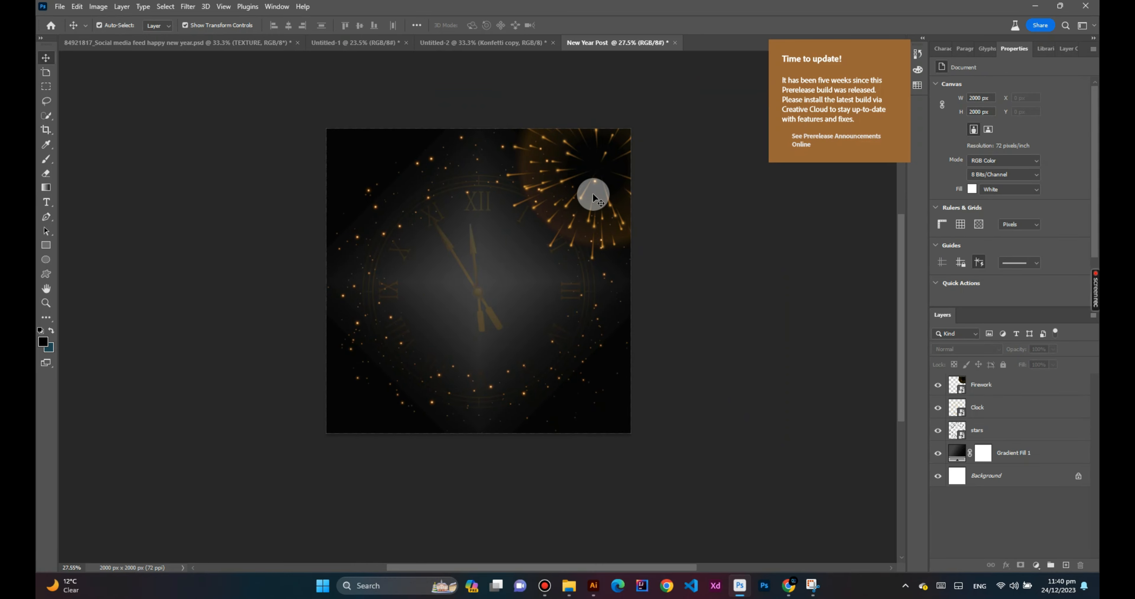
pyautogui.moveTo(592, 192); pyautogui.dragTo(547, 386)
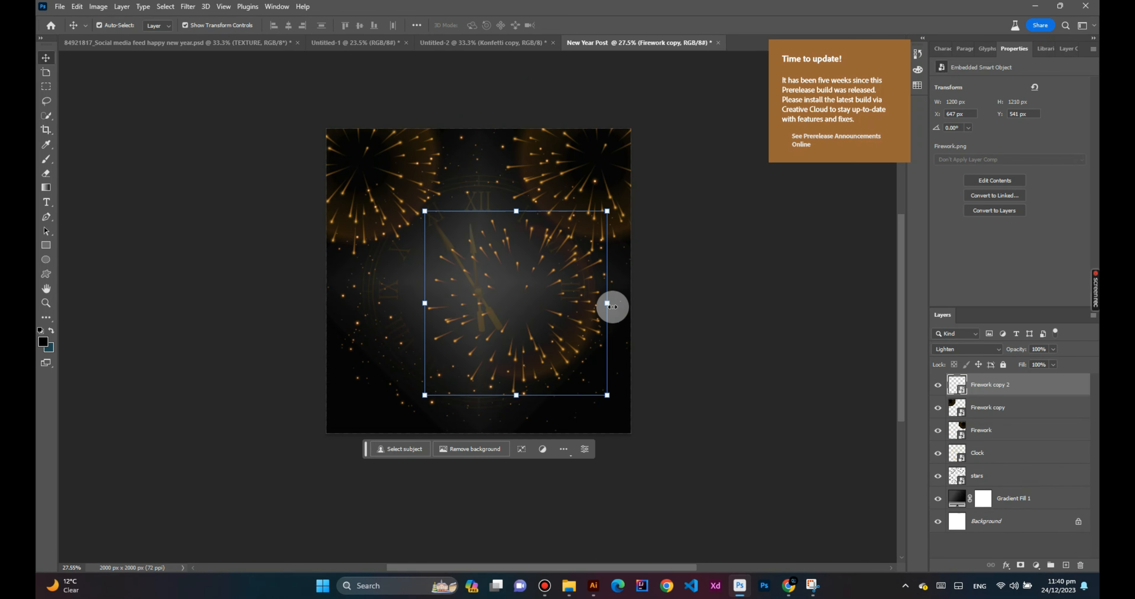
# Shrink the second firework copy to about 728 px wide and place it at the canvas's top edge between the other two
pyautogui.moveTo(610, 309); pyautogui.dragTo(424, 314)
pyautogui.moveTo(358, 300); pyautogui.dragTo(469, 170)
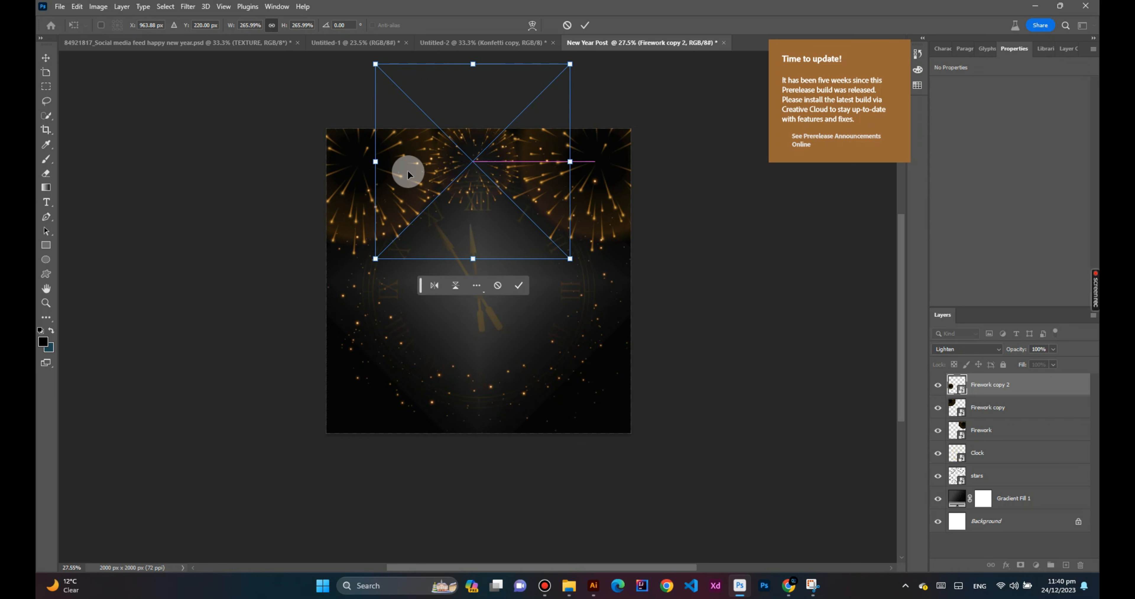
pyautogui.moveTo(373, 162); pyautogui.dragTo(350, 161)
pyautogui.moveTo(473, 168)
pyautogui.mouseDown()
pyautogui.moveTo(484, 167)
pyautogui.moveTo(467, 162)
pyautogui.mouseUp()
pyautogui.click(518, 303)
pyautogui.click(709, 273)
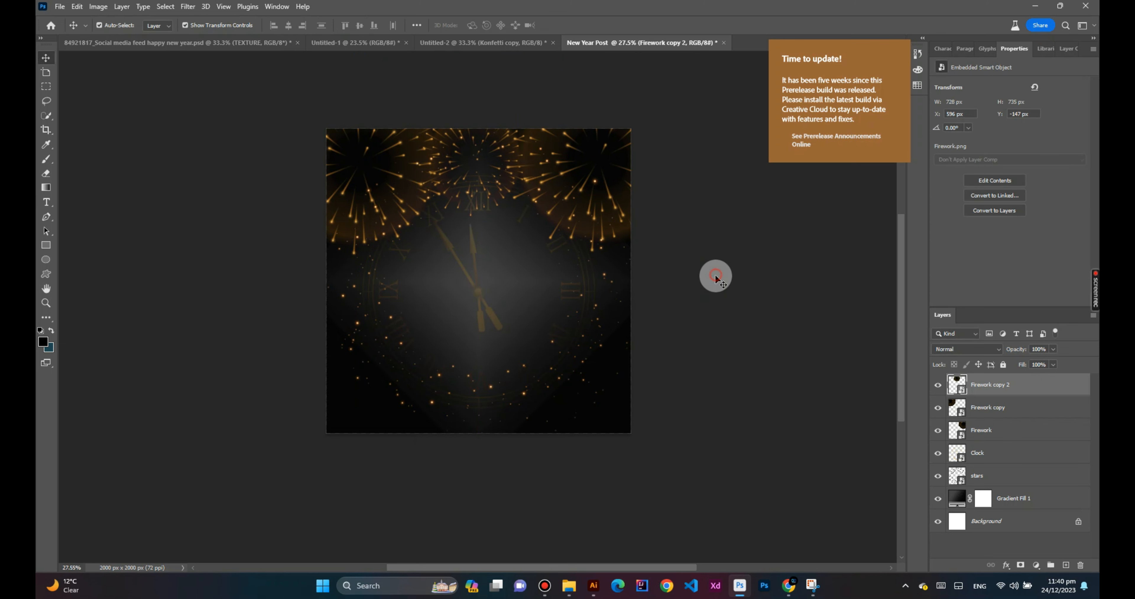
# Place the Ribbon image into the document as a new layer at its original size
pyautogui.click(565, 588)
pyautogui.moveTo(546, 339); pyautogui.dragTo(594, 227)
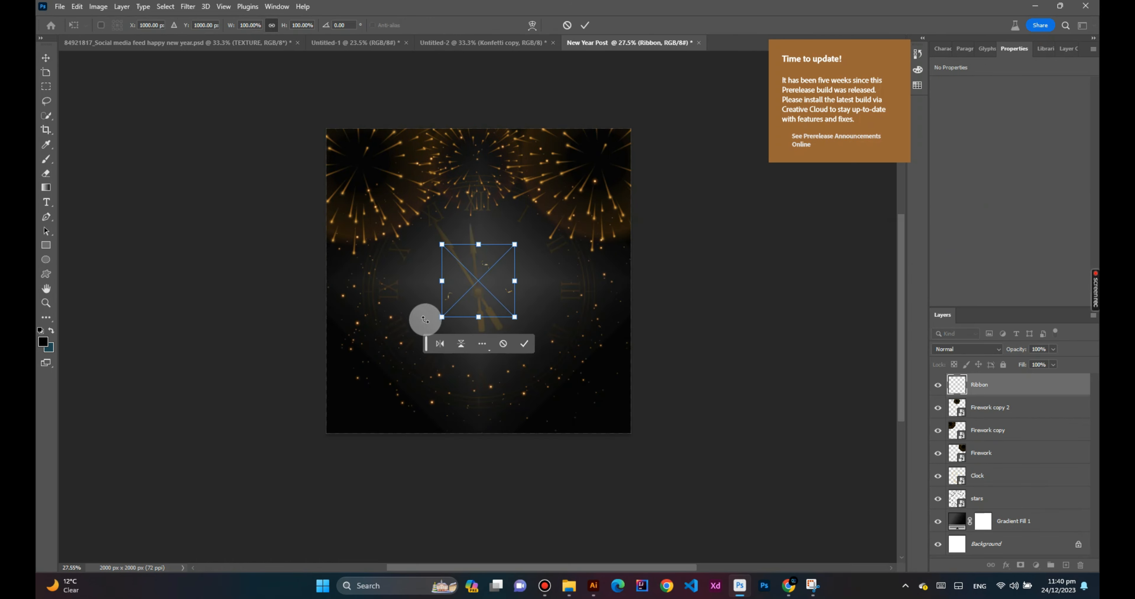
pyautogui.click(524, 344)
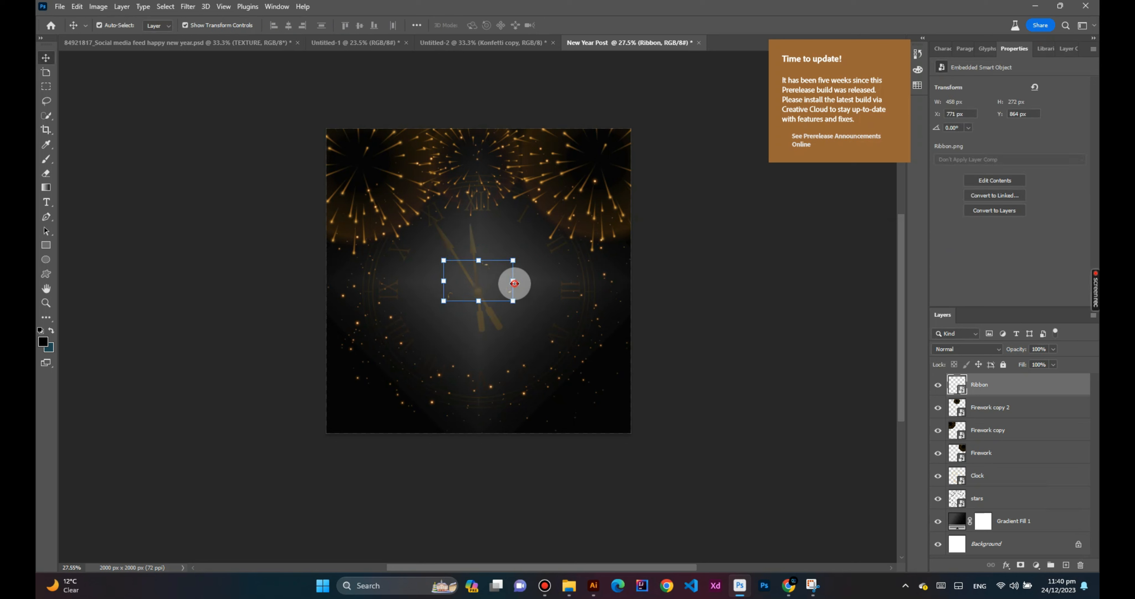
# Enlarge the gold ribbons to about 416% so the image spans the canvas, keeping it centred
pyautogui.moveTo(514, 281); pyautogui.dragTo(631, 281)
pyautogui.moveTo(442, 281); pyautogui.dragTo(326, 284)
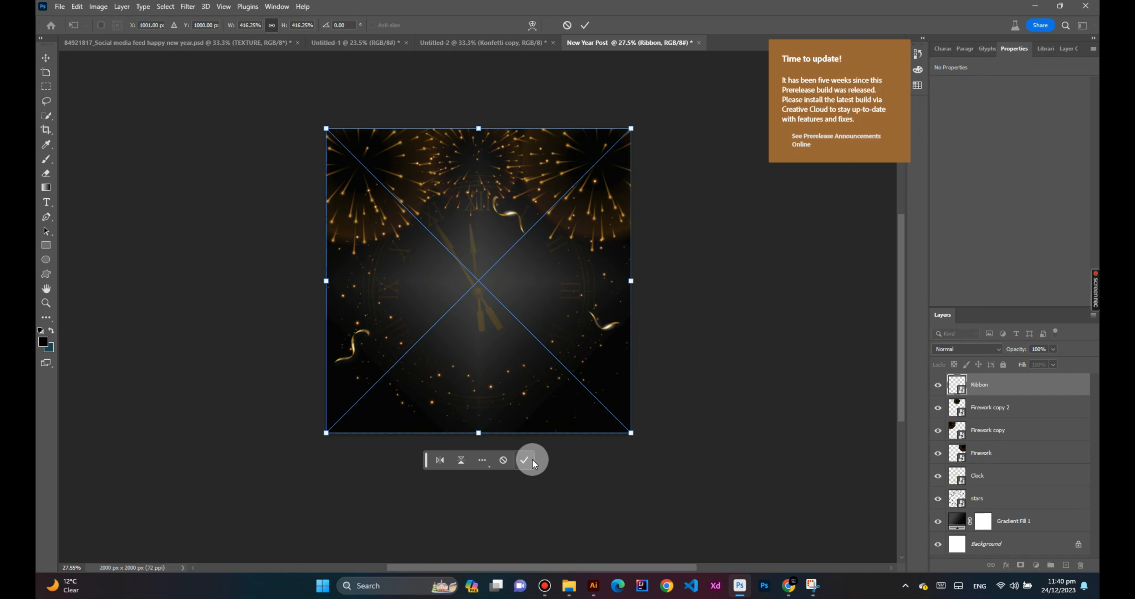
pyautogui.press('Return')
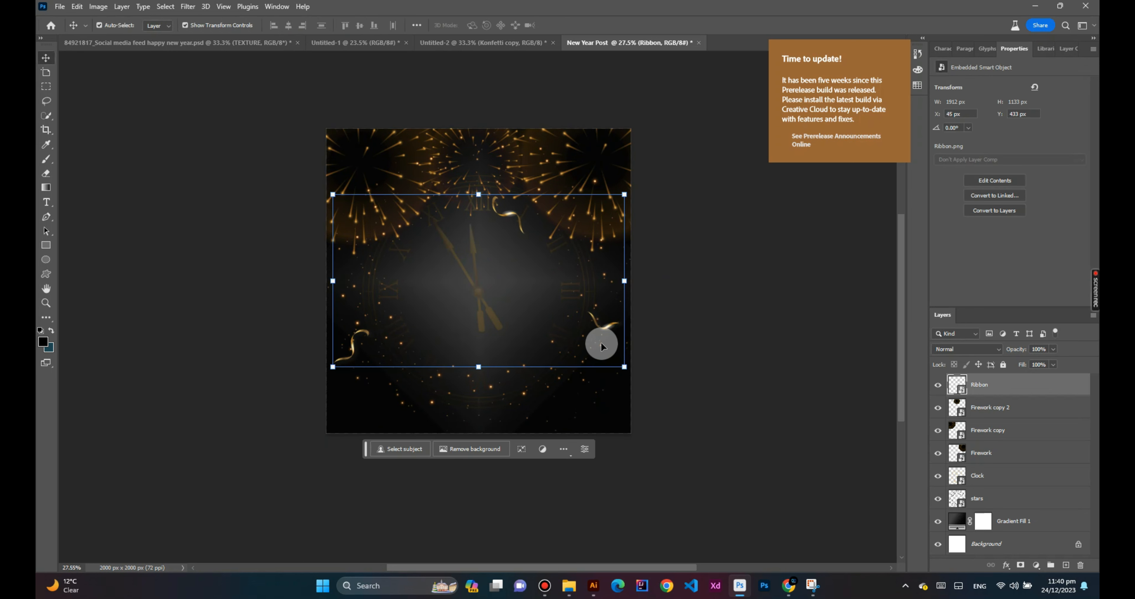
pyautogui.click(514, 216)
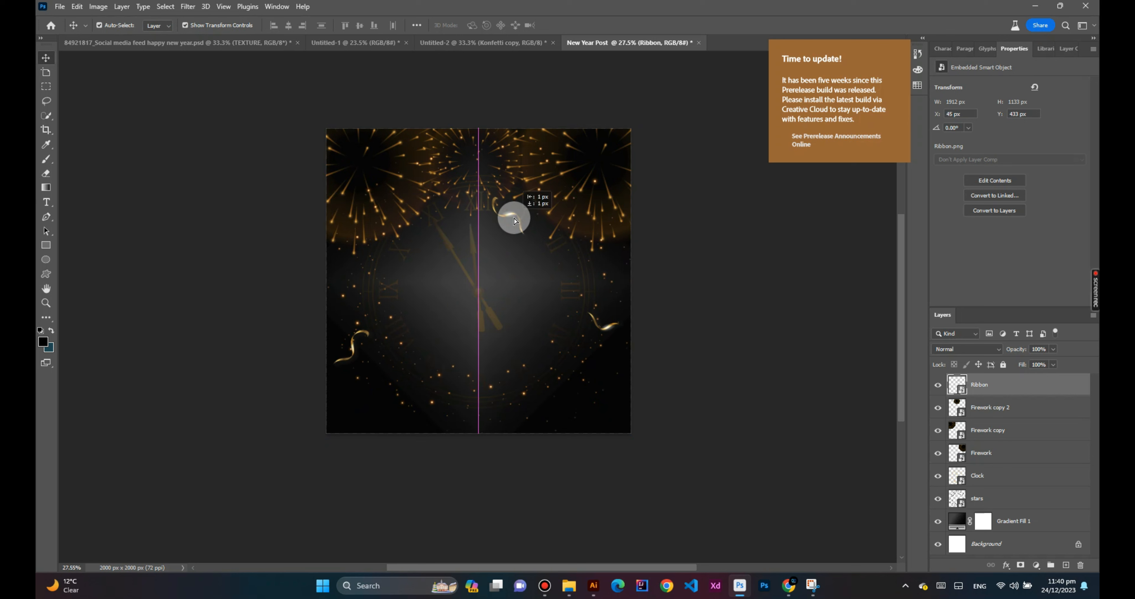
pyautogui.moveTo(513, 221); pyautogui.dragTo(513, 220)
# Move the small top-centre firework further up, partly beyond the canvas's top edge
pyautogui.click(684, 329)
pyautogui.moveTo(458, 164); pyautogui.dragTo(463, 144)
pyautogui.click(776, 271)
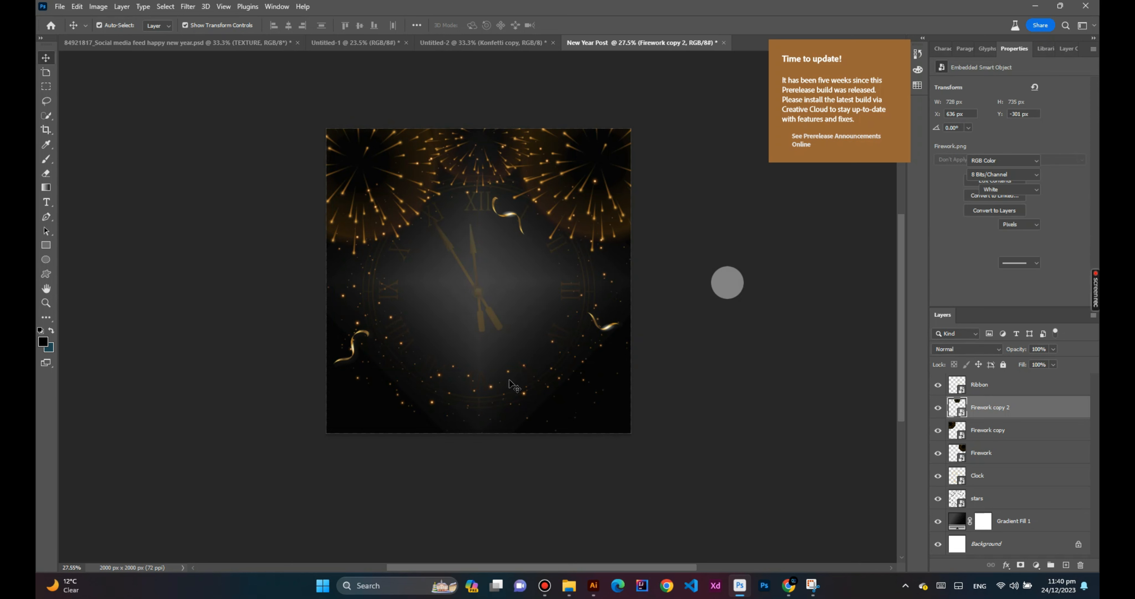
pyautogui.click(511, 387)
pyautogui.keyDown('alt'); pyautogui.scroll(-1, 511, 386); pyautogui.keyUp('alt')
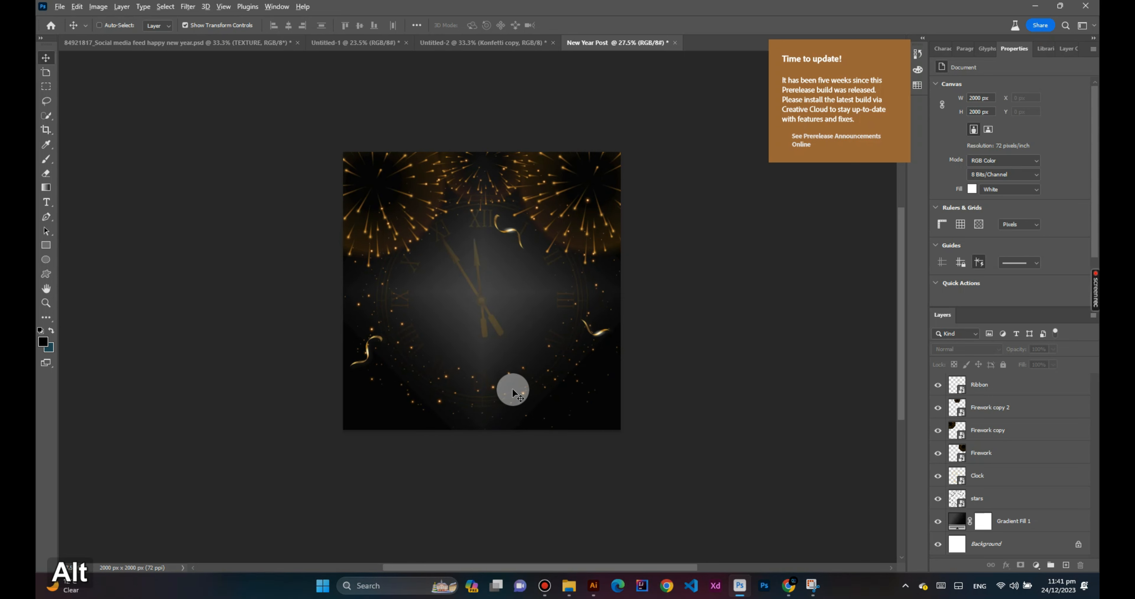
# Place the Ribbons confetti image, enlarge it to about 354% and move it to the canvas's lower-right area
pyautogui.click(583, 583)
pyautogui.moveTo(638, 337); pyautogui.dragTo(587, 190)
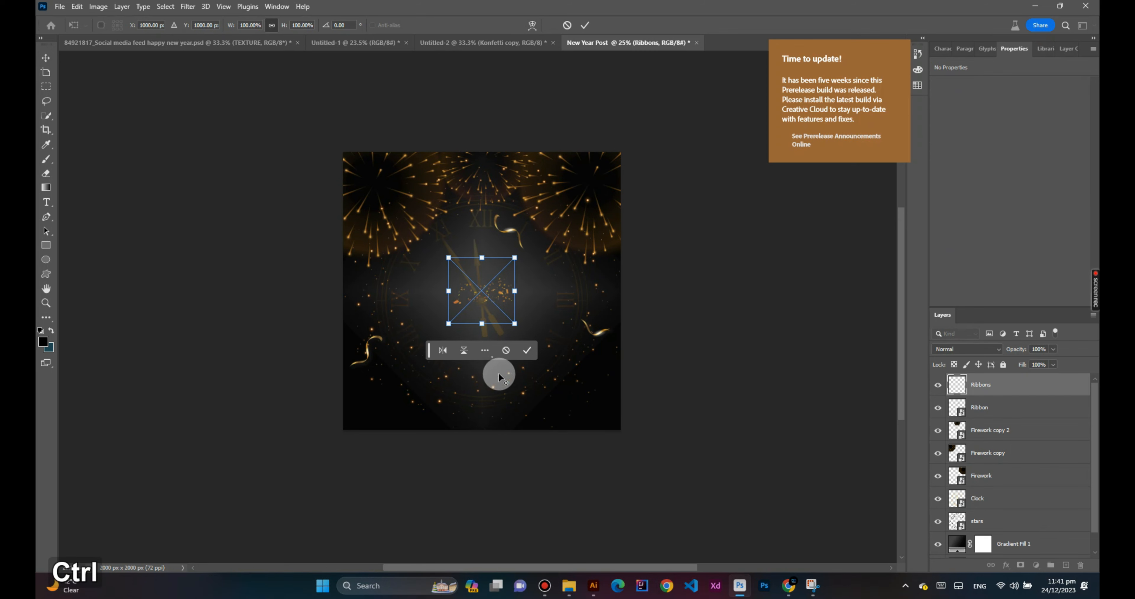
pyautogui.moveTo(448, 290); pyautogui.dragTo(331, 296)
pyautogui.moveTo(493, 335); pyautogui.dragTo(507, 401)
pyautogui.moveTo(538, 305); pyautogui.dragTo(526, 254)
pyautogui.moveTo(553, 405)
pyautogui.mouseDown()
pyautogui.moveTo(538, 404)
pyautogui.moveTo(567, 409)
pyautogui.moveTo(567, 421)
pyautogui.mouseUp()
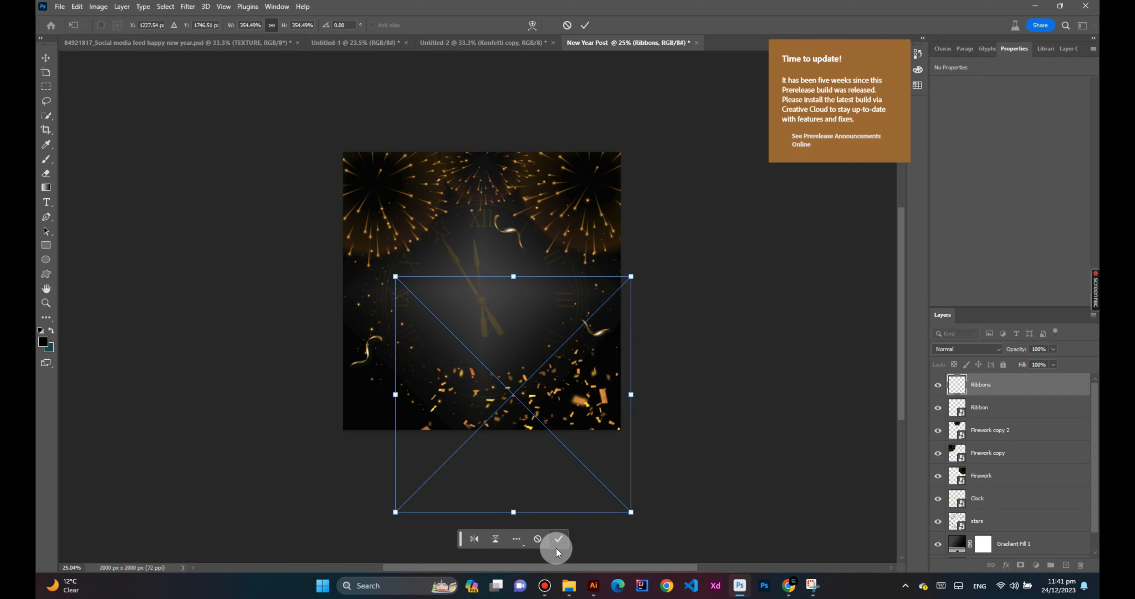
# Apply the confetti's transform and reduce its layer to 85% opacity and about 69% fill
pyautogui.click(558, 538)
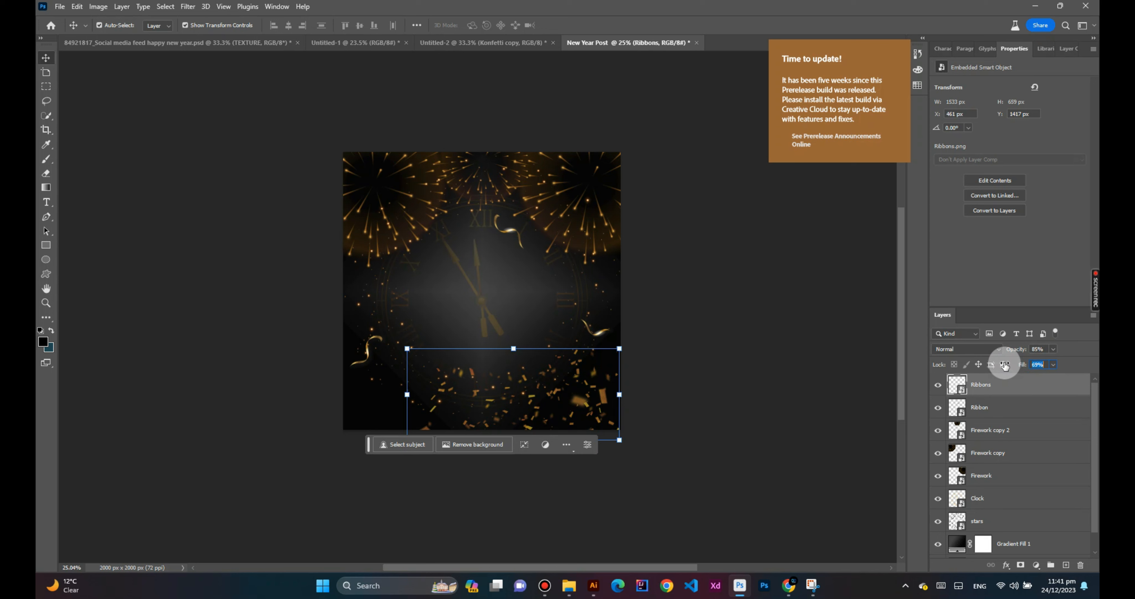
pyautogui.click(756, 363)
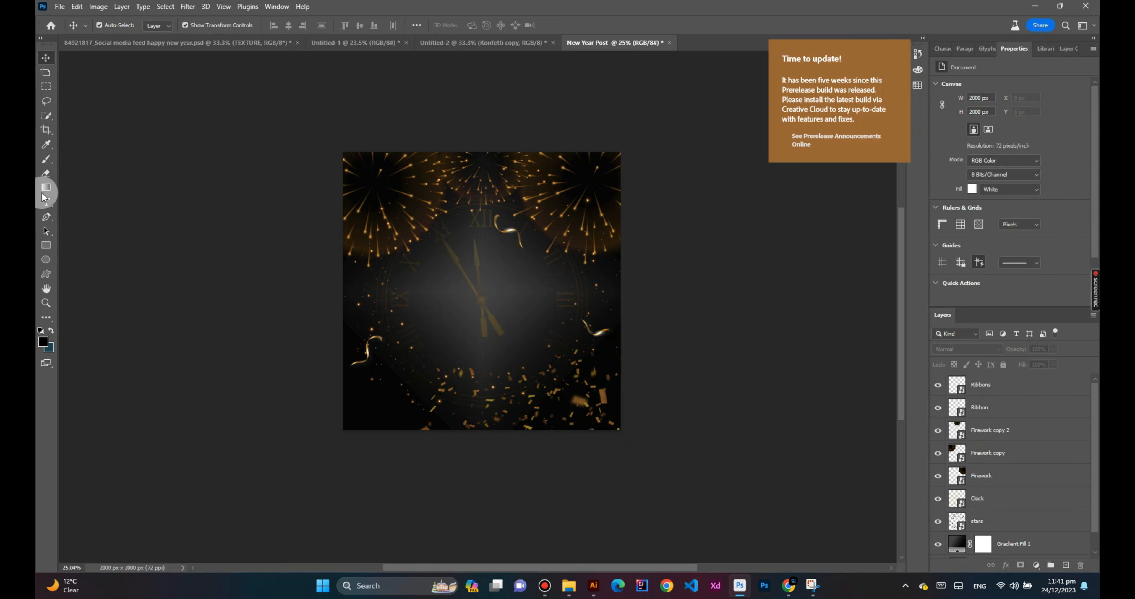
# Add the text HAPPY near the clock's centre in Archivo SemiBold at 200 pt
pyautogui.click(46, 202)
pyautogui.click(467, 289)
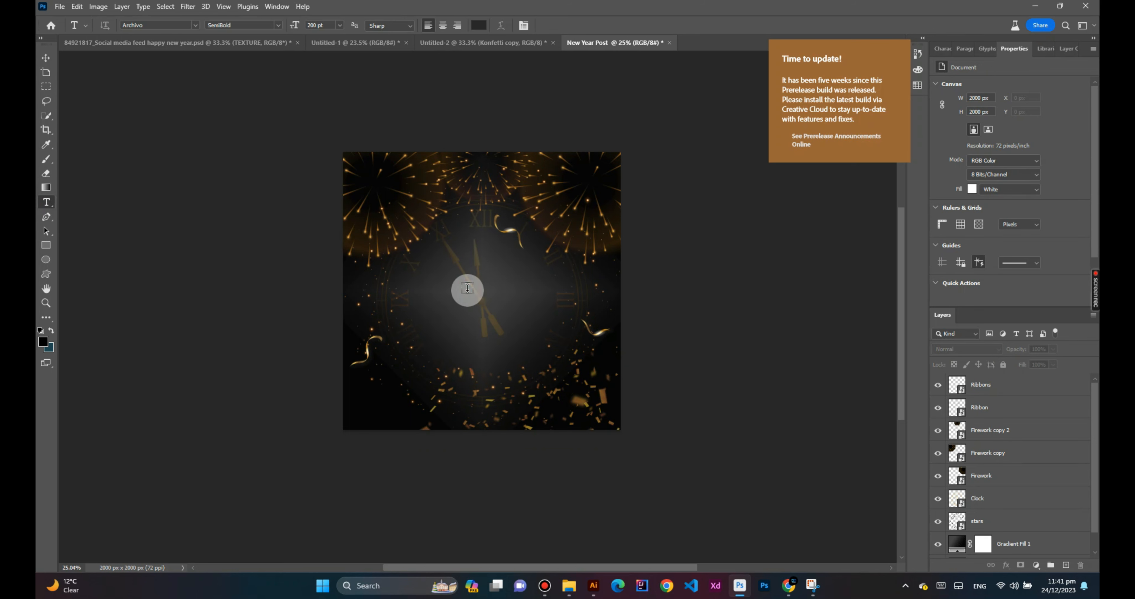
pyautogui.write('HAPPY')
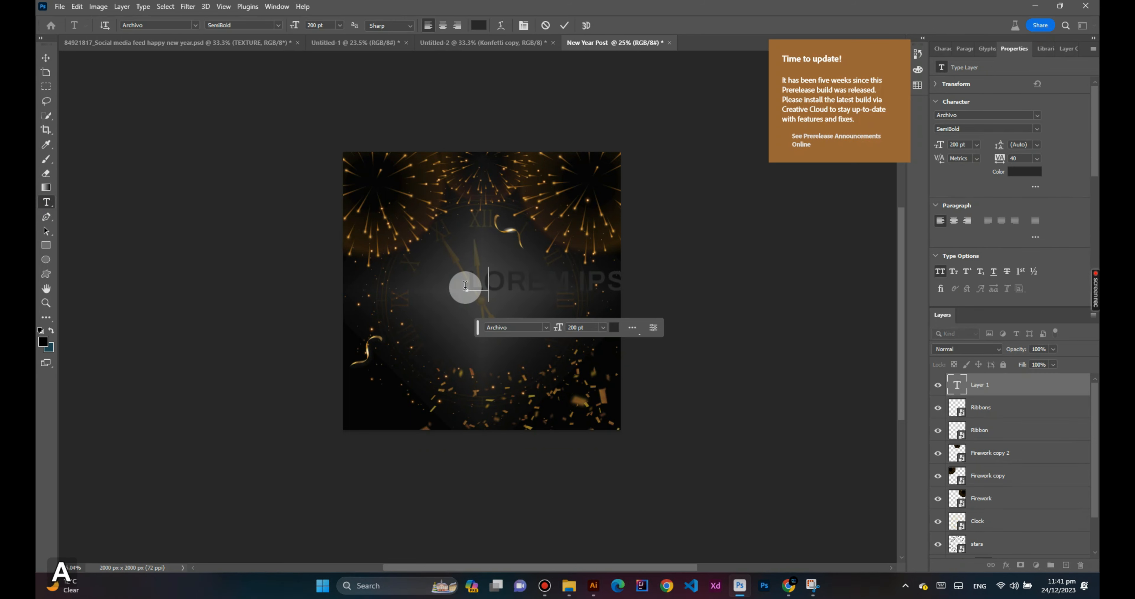
pyautogui.click(568, 26)
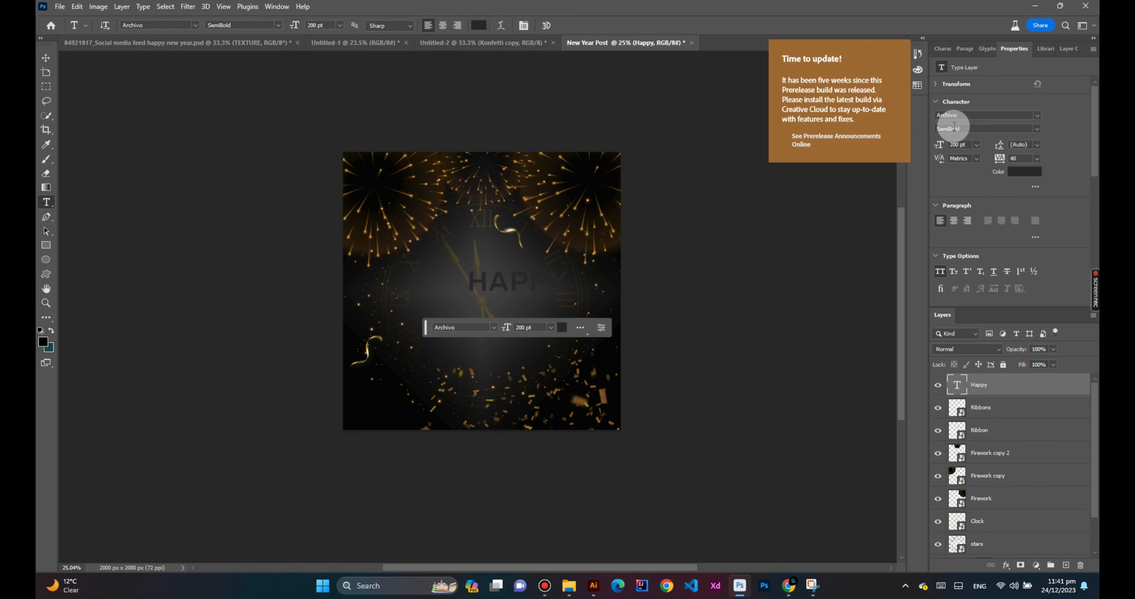
# Set the HAPPY text's colour to white and move it up and left, above the clock's centre
pyautogui.click(1015, 171)
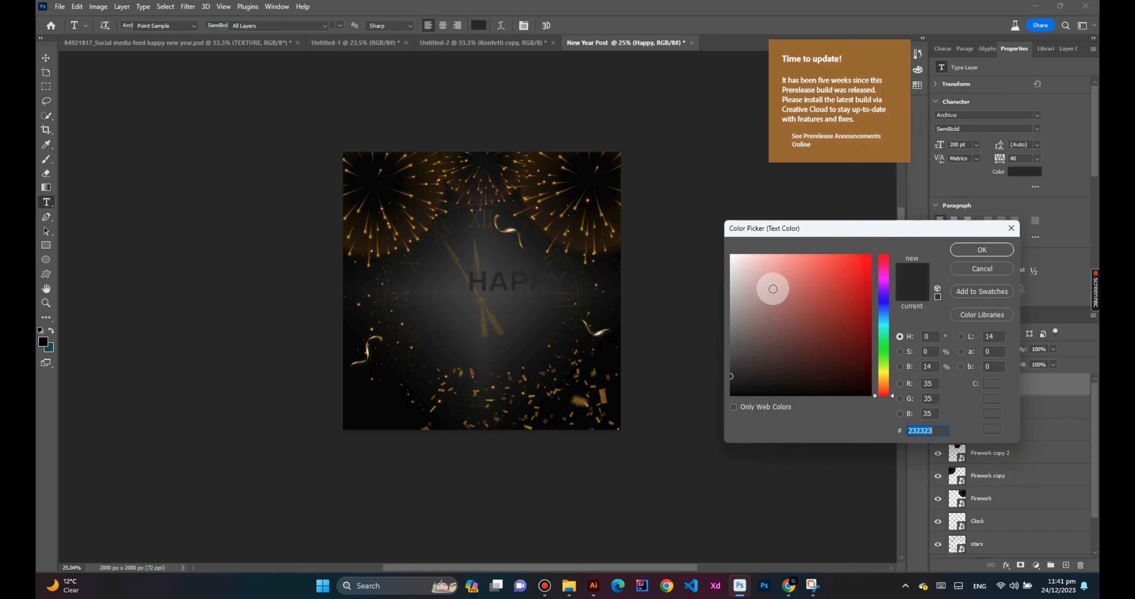
pyautogui.moveTo(773, 287)
pyautogui.mouseDown()
pyautogui.moveTo(649, 212)
pyautogui.moveTo(683, 223)
pyautogui.mouseUp()
pyautogui.click(983, 251)
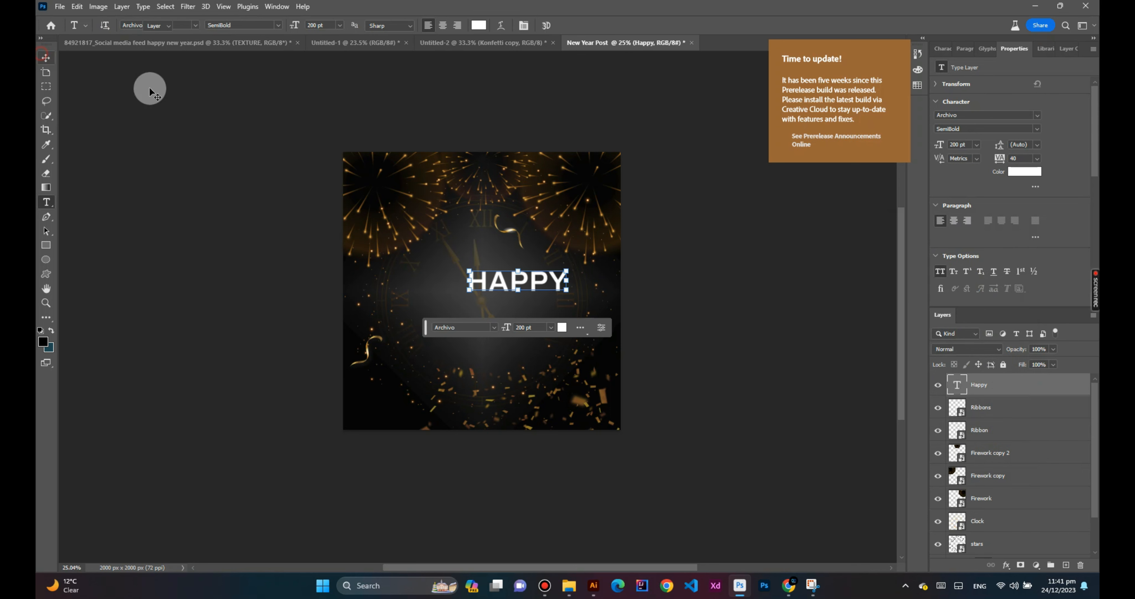
pyautogui.scroll(5, 534, 285)
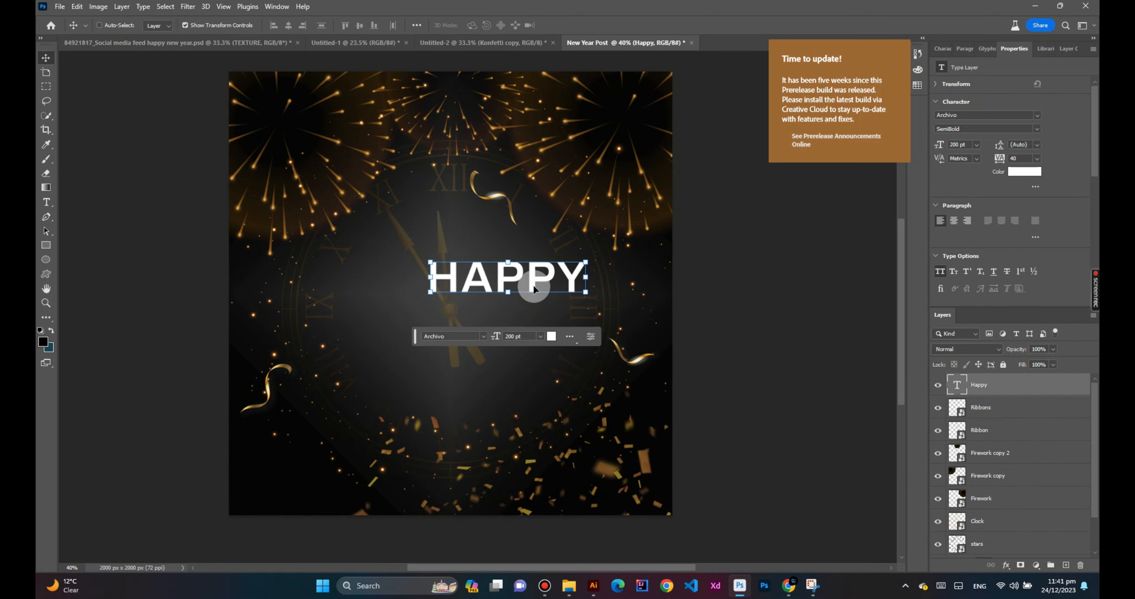
pyautogui.moveTo(533, 286); pyautogui.dragTo(414, 237)
# Move both corner fireworks about 90 px up and shift the HAPPY text slightly down
pyautogui.moveTo(364, 185); pyautogui.dragTo(324, 131)
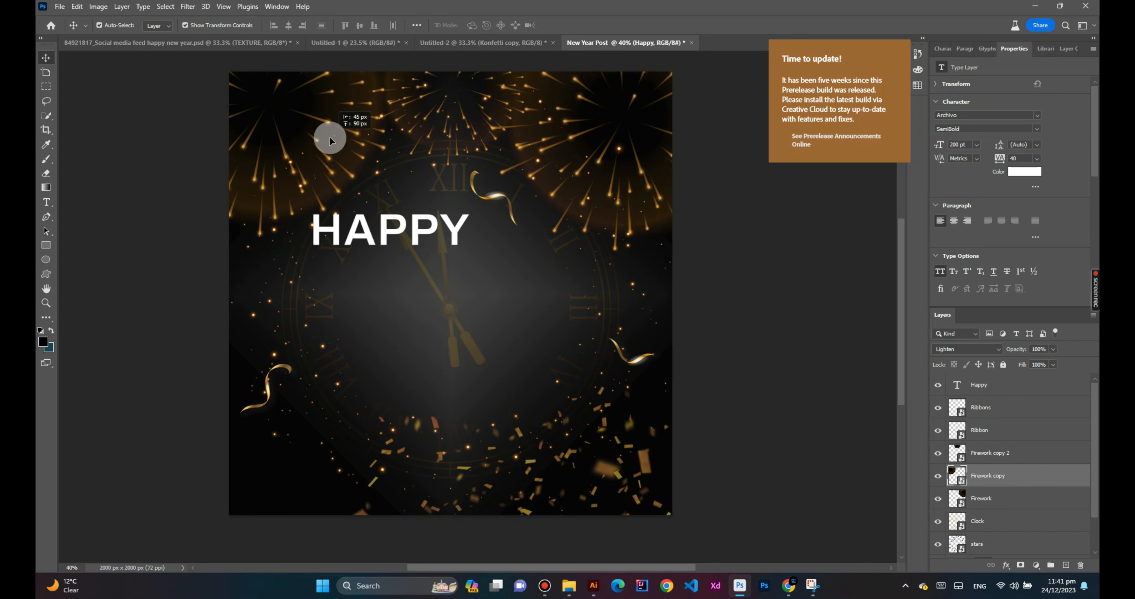
pyautogui.moveTo(618, 144); pyautogui.dragTo(622, 136)
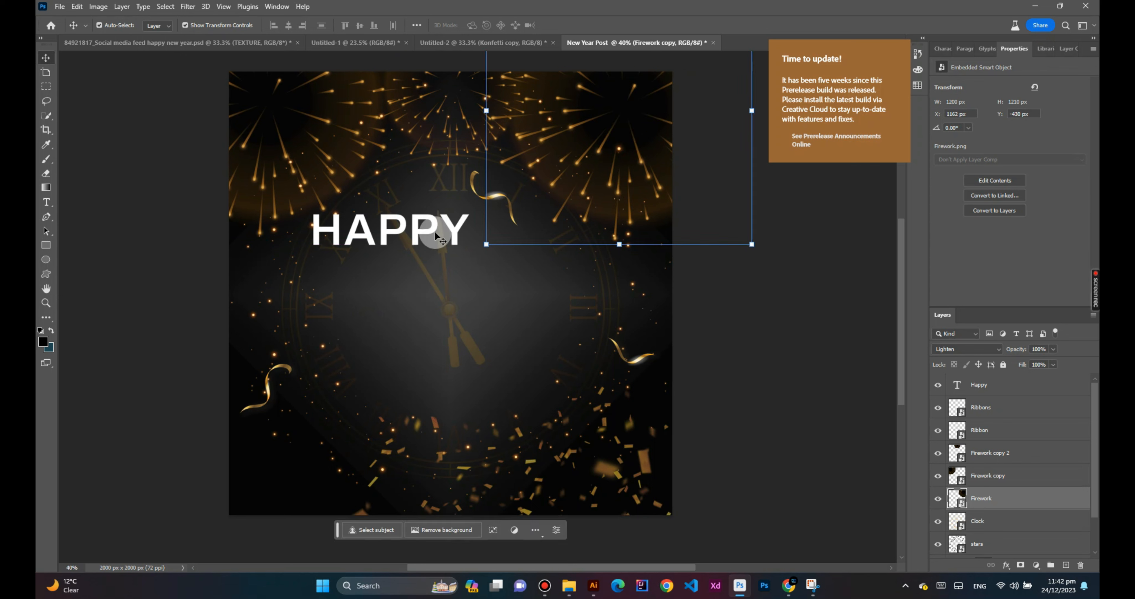
pyautogui.moveTo(414, 226); pyautogui.dragTo(413, 245)
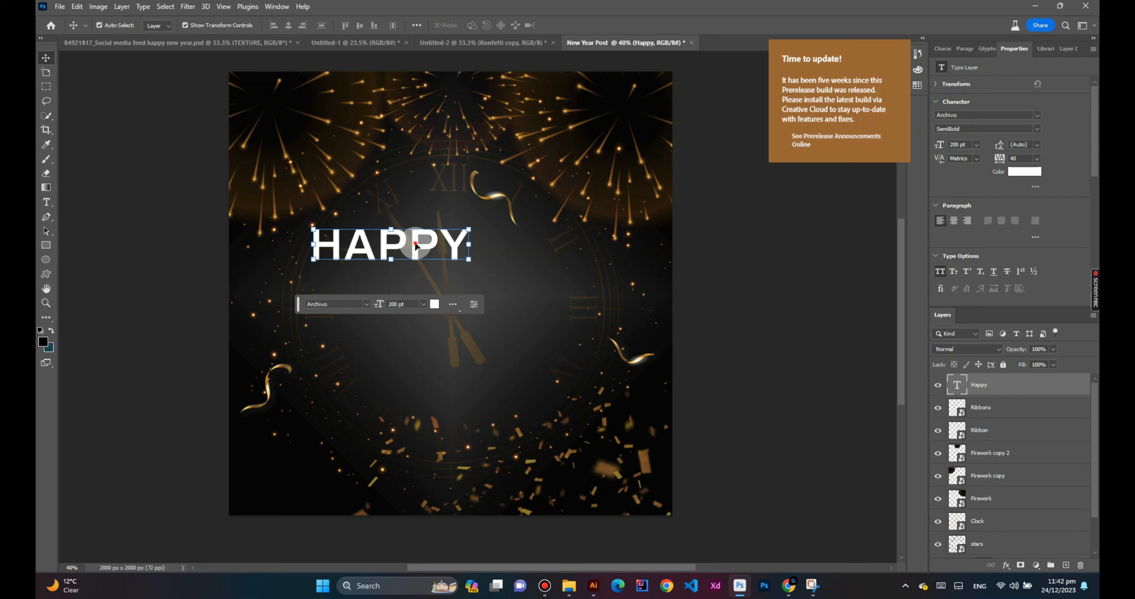
# Duplicate the HAPPY text below the clock's centre and change the copy to NEW YEAR
pyautogui.moveTo(416, 251); pyautogui.dragTo(412, 359)
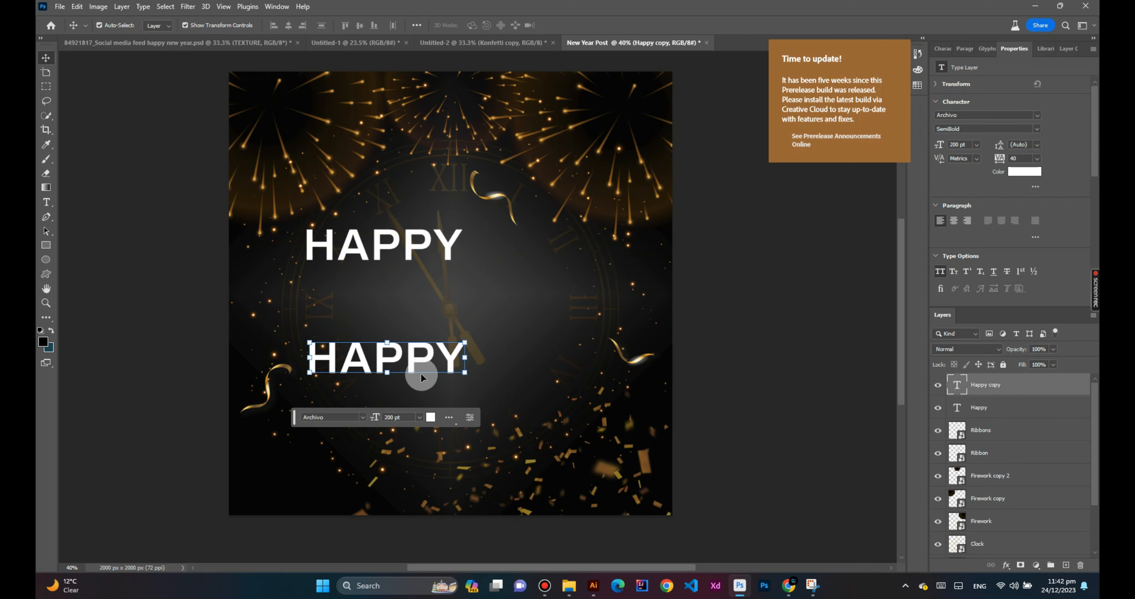
pyautogui.doubleClick(424, 366)
pyautogui.write('NEW')
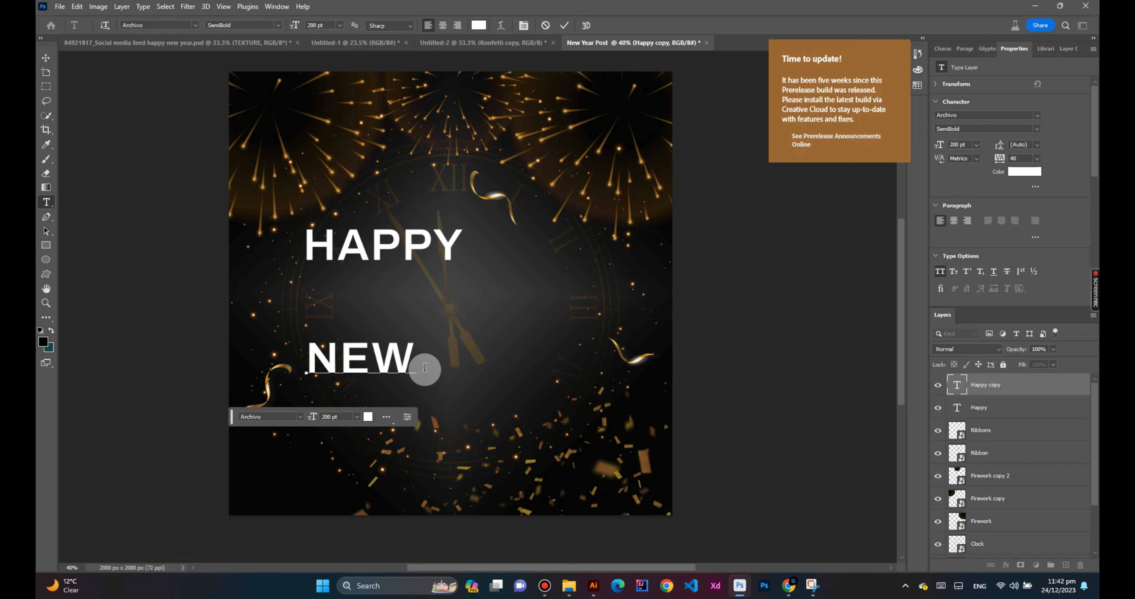
pyautogui.write(' YEAR')
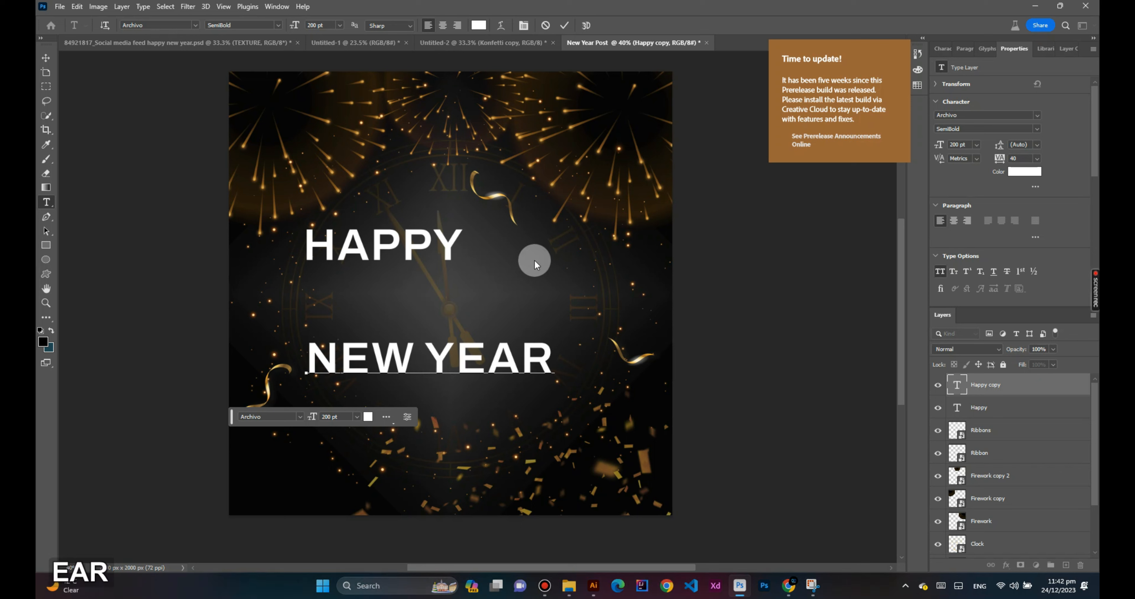
pyautogui.click(564, 27)
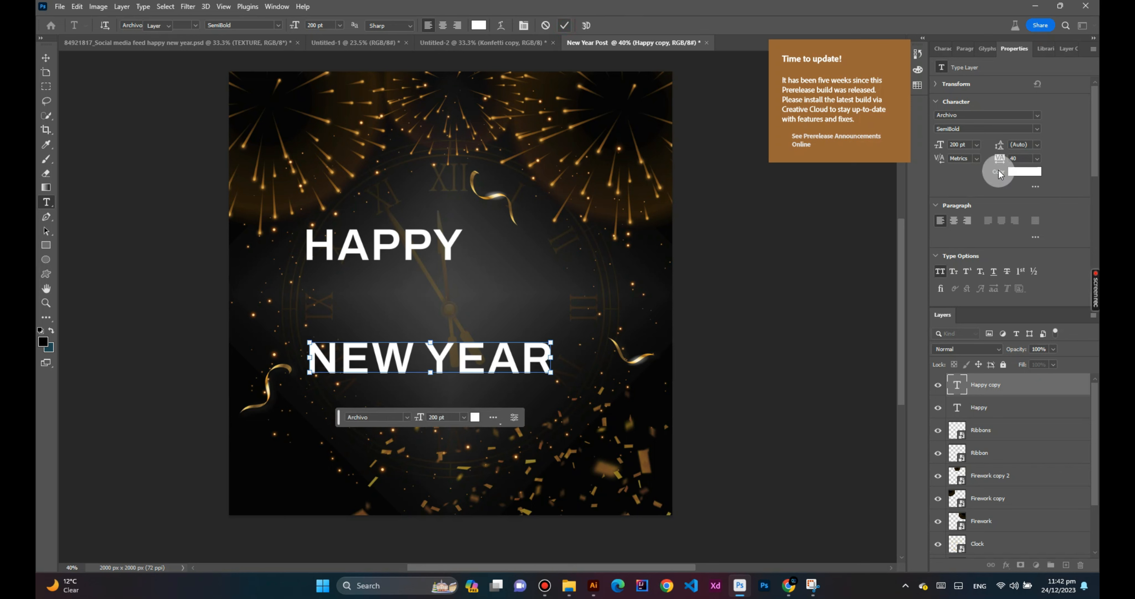
pyautogui.press('v')
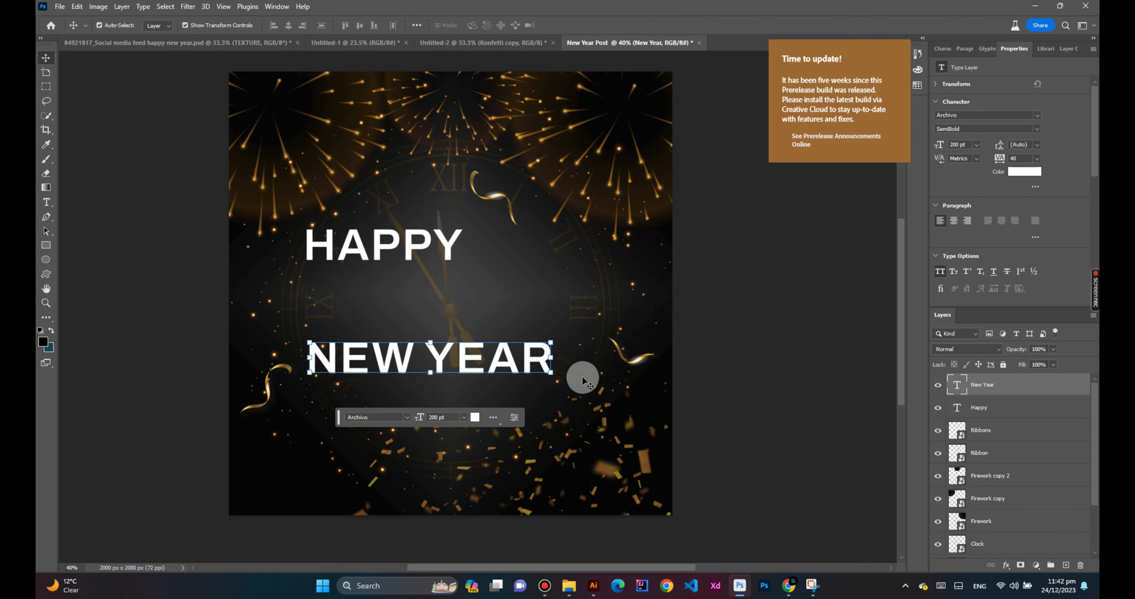
# Shrink the NEW YEAR text to about 171.75 pt and set its tracking to 0
pyautogui.moveTo(549, 358); pyautogui.dragTo(462, 369)
pyautogui.hotkey('ctrl', 't')
pyautogui.press('Return')
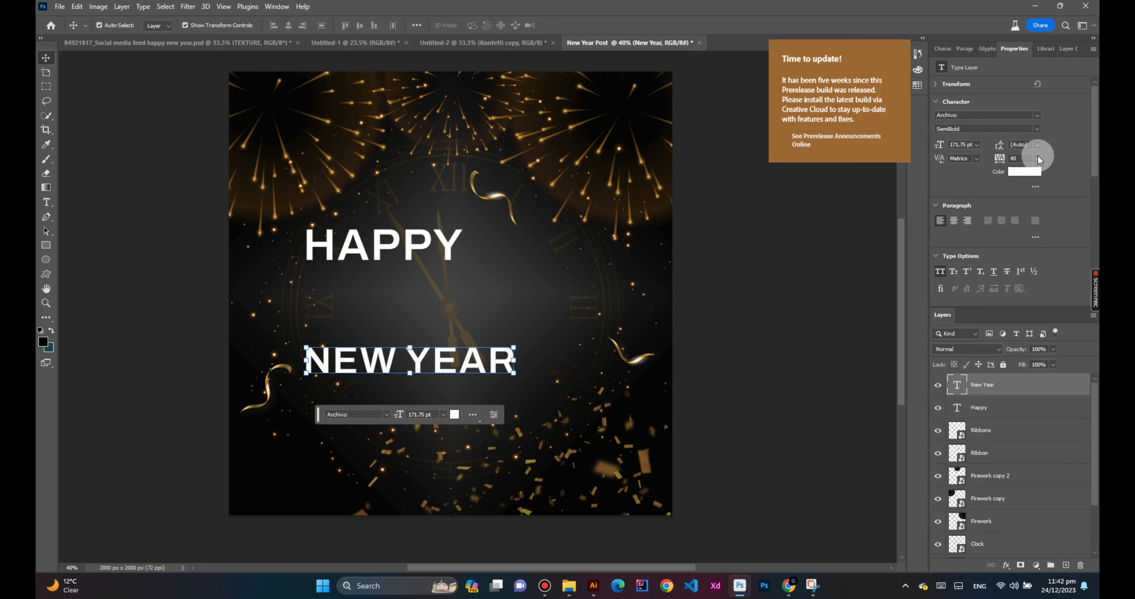
pyautogui.click(1021, 158)
pyautogui.write('0')
pyautogui.press('Return')
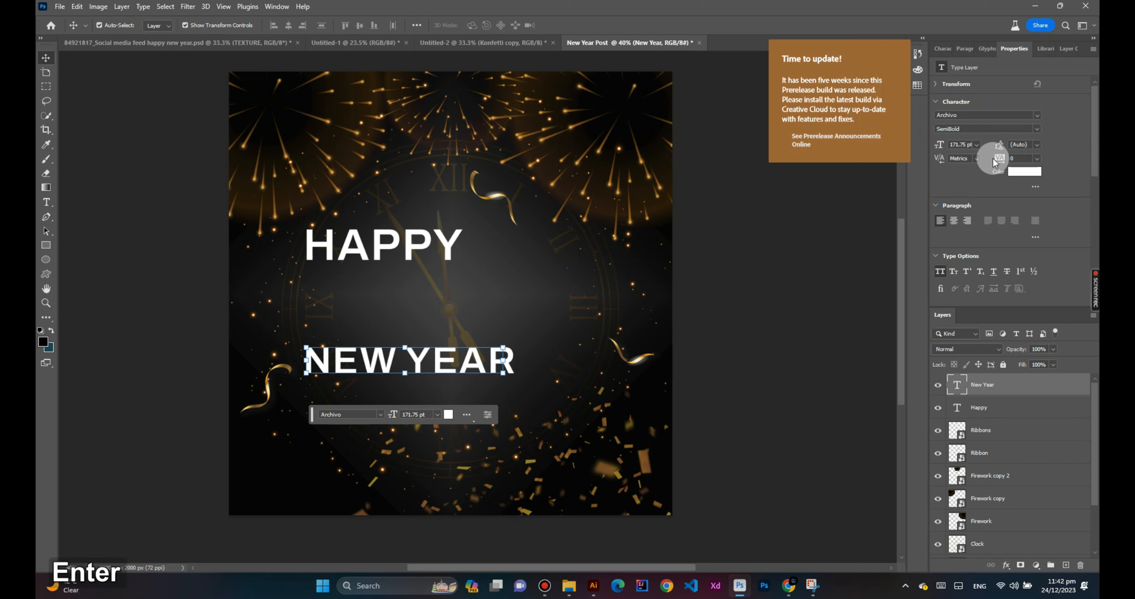
# Duplicate the NEW YEAR text between the two existing lines and change the copy to 202
pyautogui.moveTo(427, 365); pyautogui.dragTo(424, 306)
pyautogui.doubleClick(425, 303)
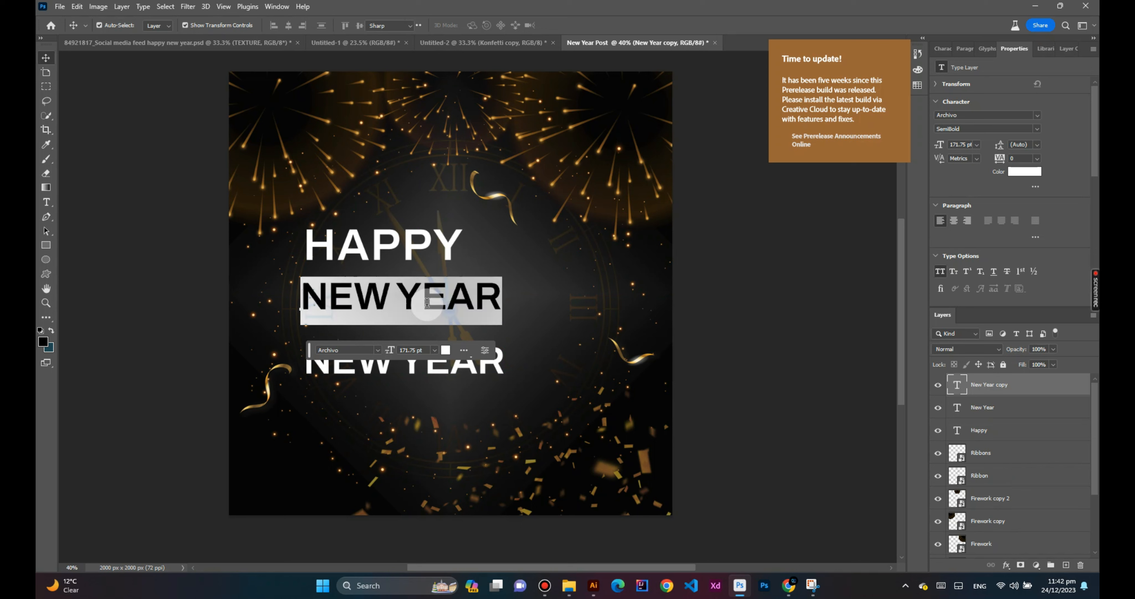
pyautogui.write('202')
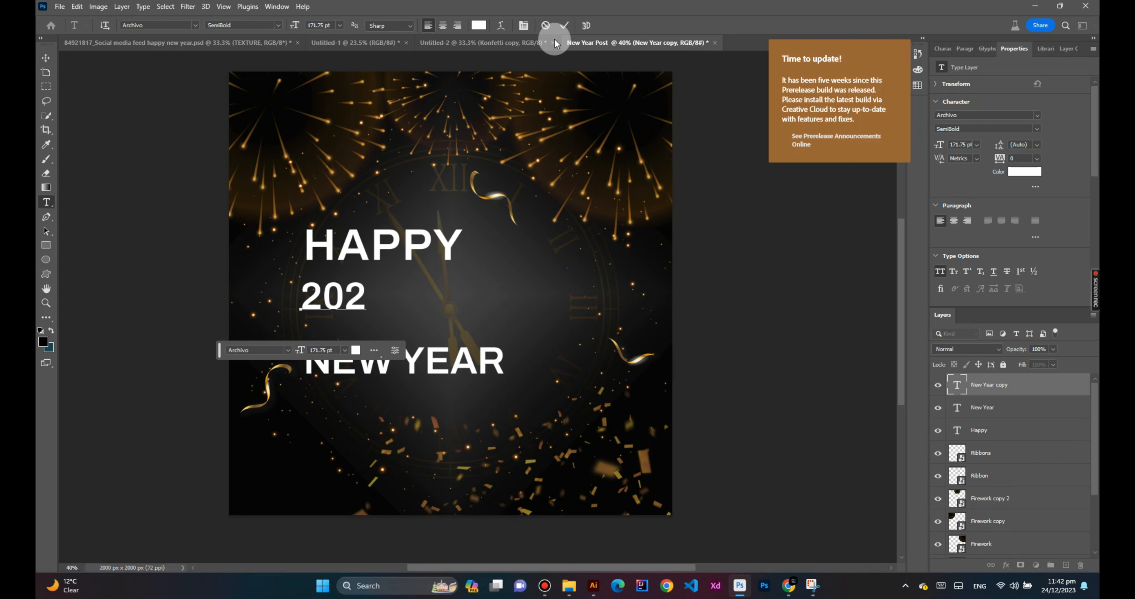
pyautogui.click(566, 25)
# Set the 202 text's font style to Black
pyautogui.click(1037, 128)
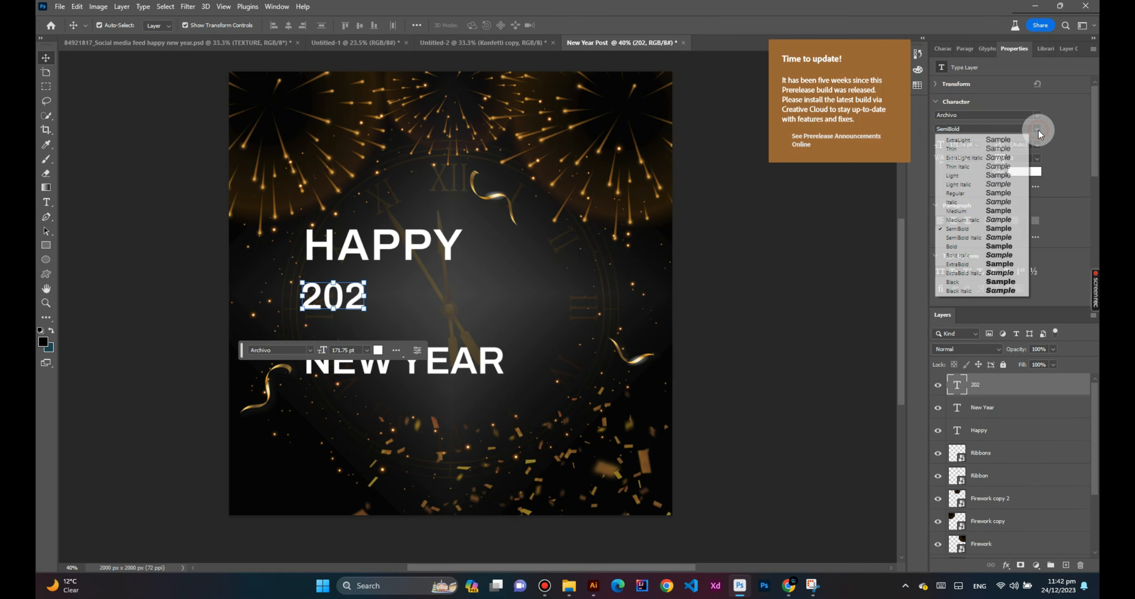
pyautogui.click(980, 282)
pyautogui.click(436, 361)
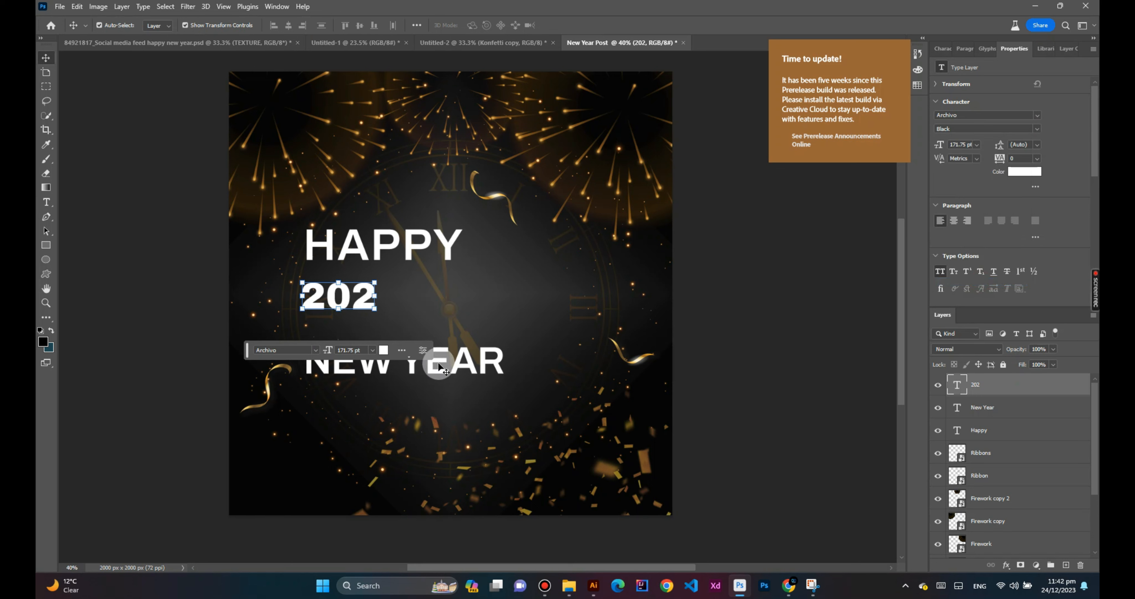
# Set the NEW YEAR text's font style to Bold and the HAPPY text's to Medium
pyautogui.click(1038, 129)
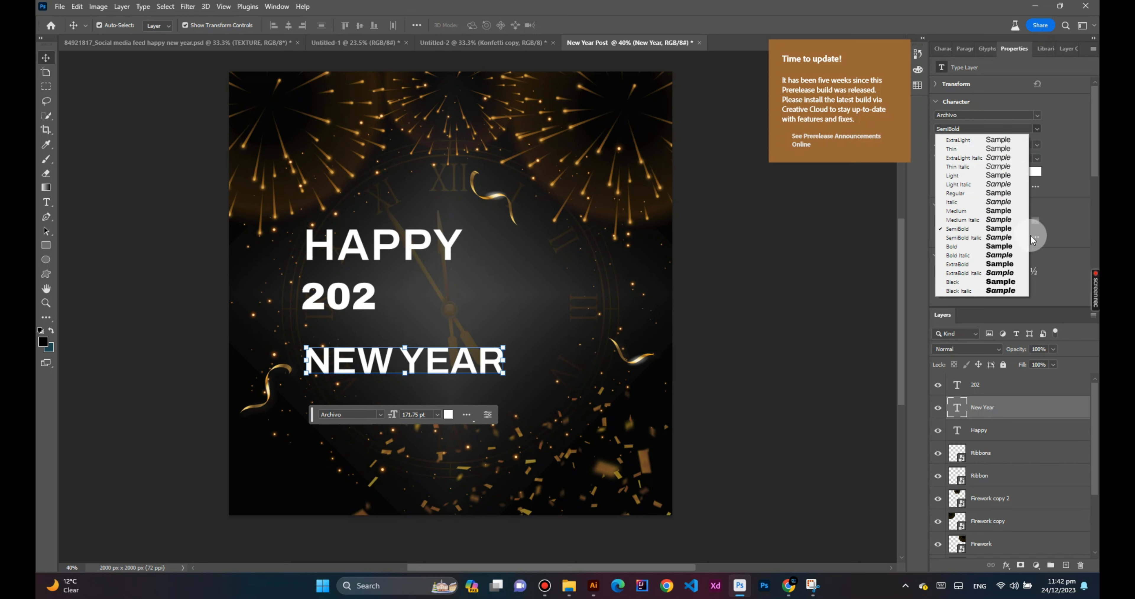
pyautogui.click(1000, 246)
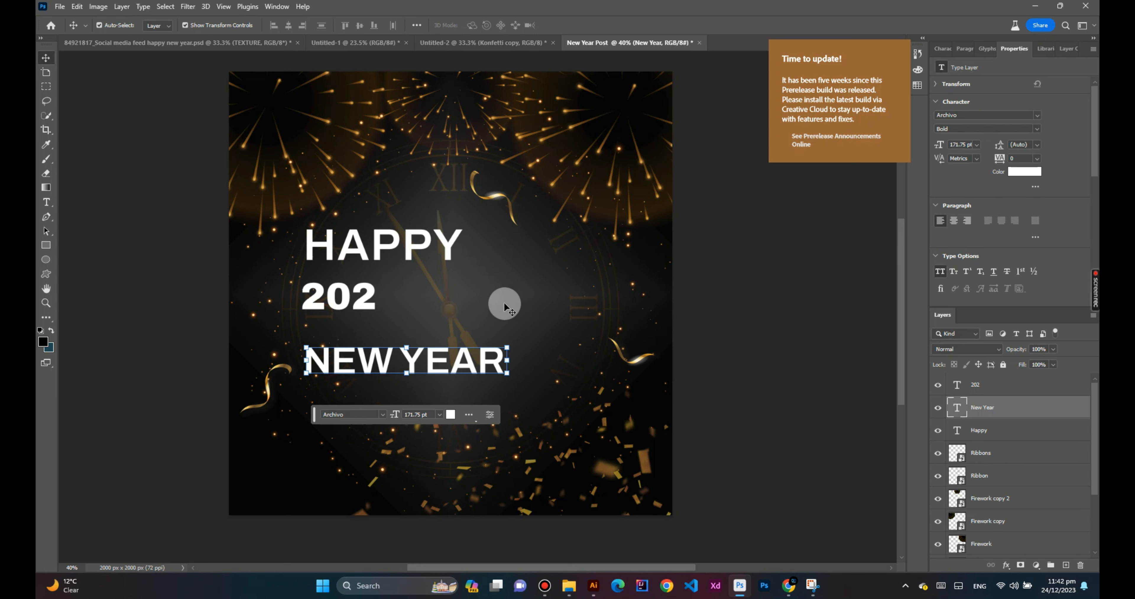
pyautogui.click(392, 249)
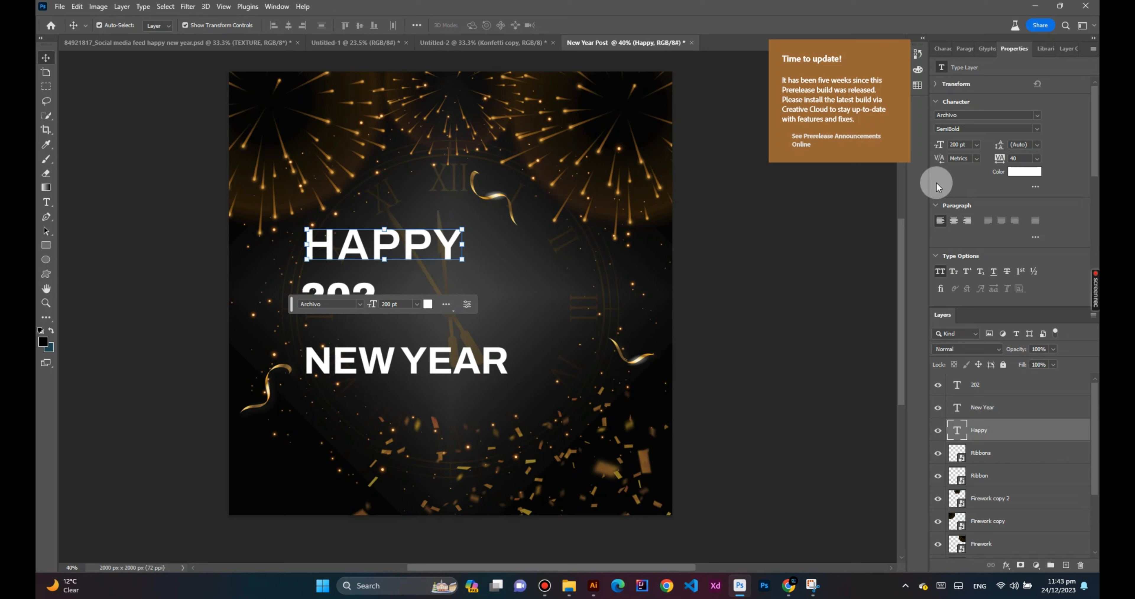
pyautogui.click(1039, 128)
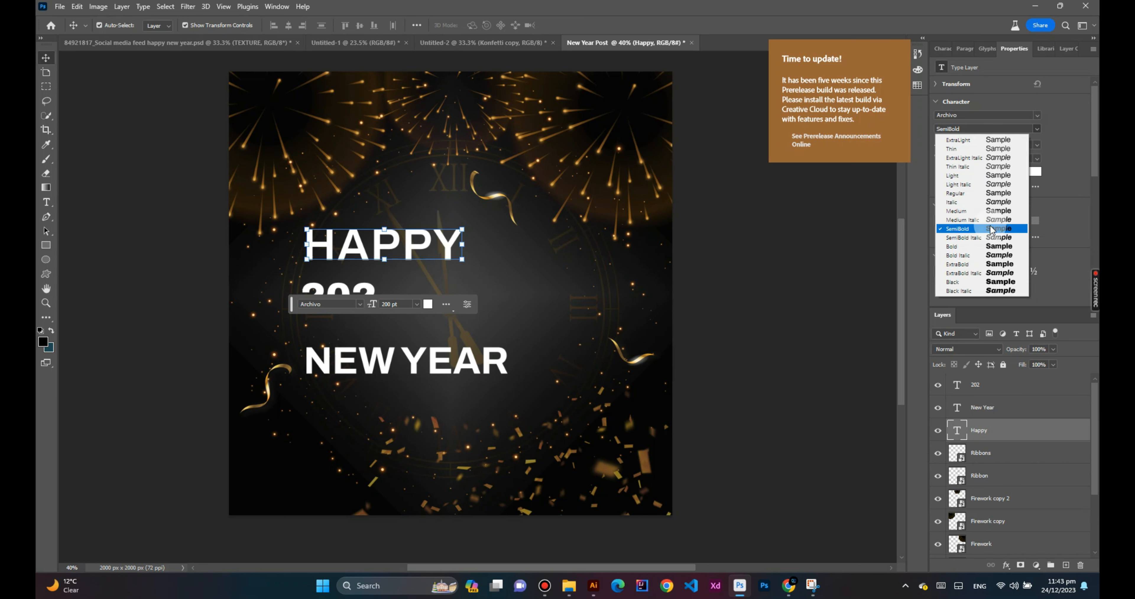
pyautogui.click(986, 211)
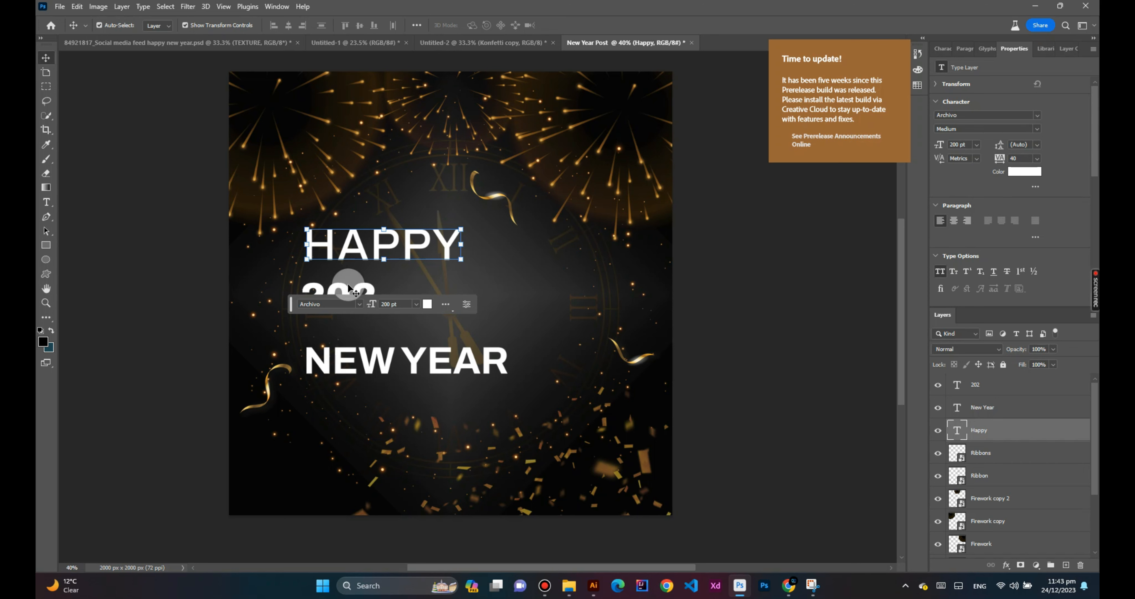
# Enlarge the 202 text to about 481.91 pt so it fills the gap between HAPPY and NEW YEAR and matches NEW YEAR's width
pyautogui.click(371, 284)
pyautogui.moveTo(377, 299); pyautogui.dragTo(483, 331)
pyautogui.click(462, 408)
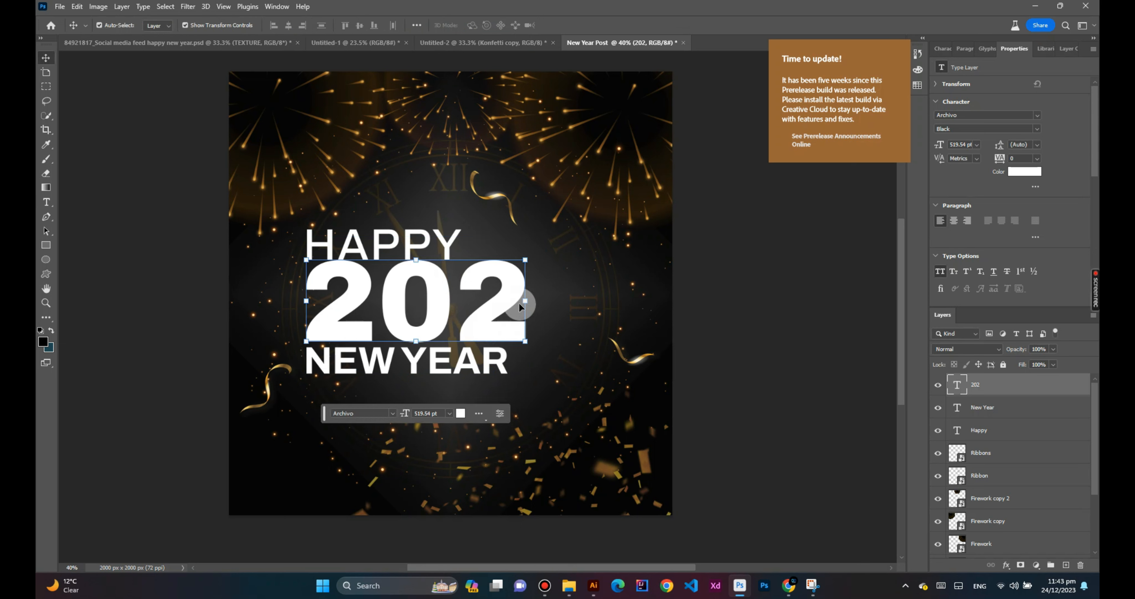
pyautogui.moveTo(524, 301); pyautogui.dragTo(514, 316)
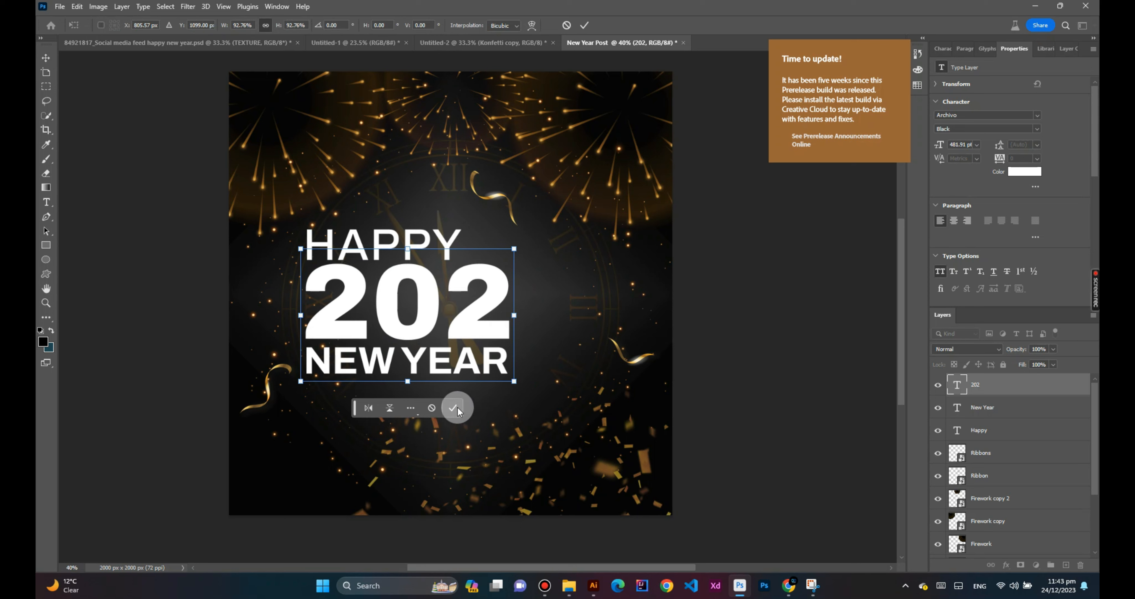
pyautogui.click(456, 407)
# Left-align the HAPPY, 202 and NEW YEAR lines and even out the vertical spacing between them
pyautogui.keyDown('shift'); pyautogui.click(470, 360); pyautogui.keyUp('shift')
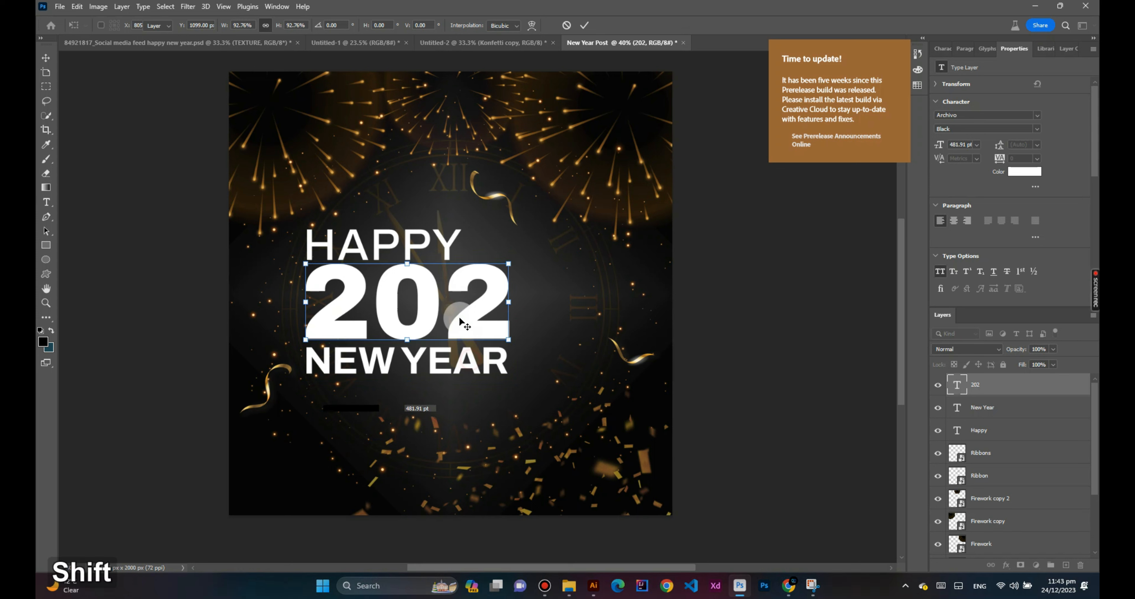
pyautogui.keyDown('shift'); pyautogui.click(453, 247); pyautogui.keyUp('shift')
pyautogui.click(268, 22)
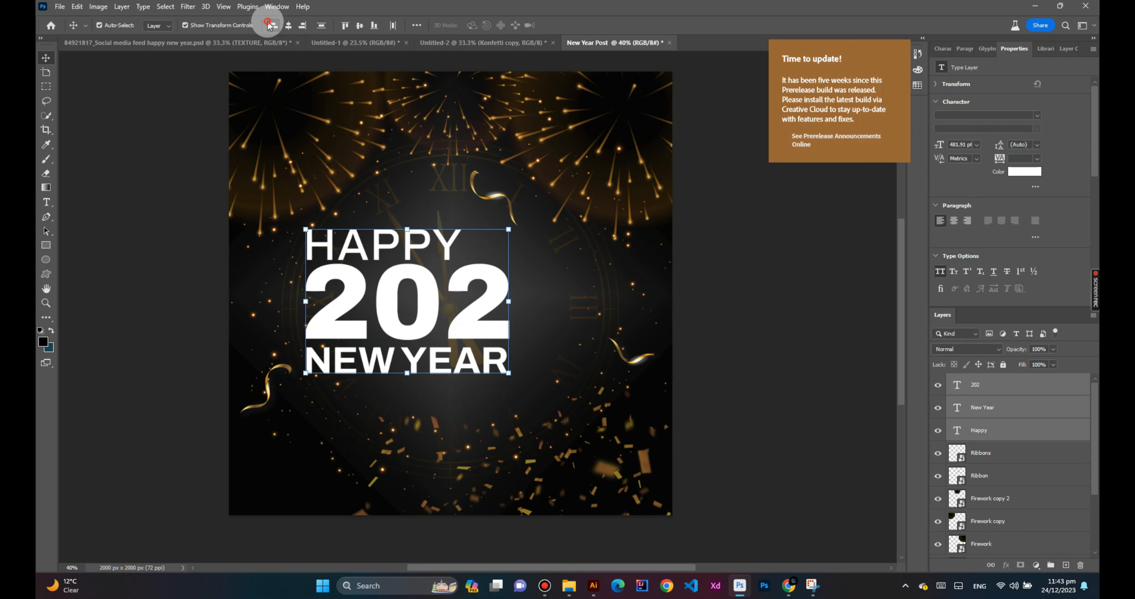
pyautogui.click(416, 25)
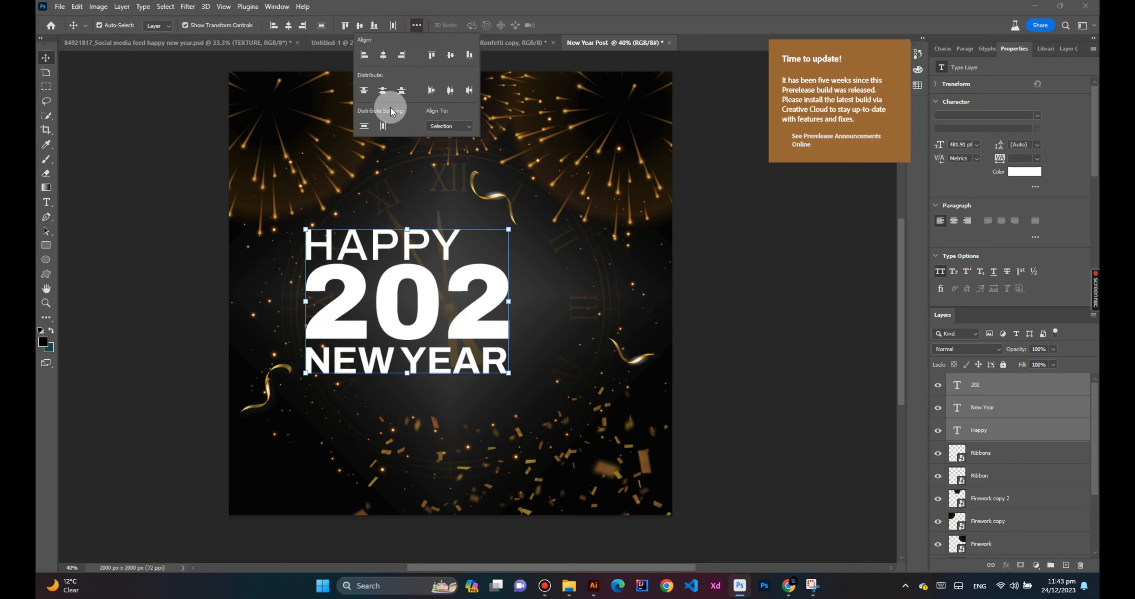
pyautogui.click(365, 126)
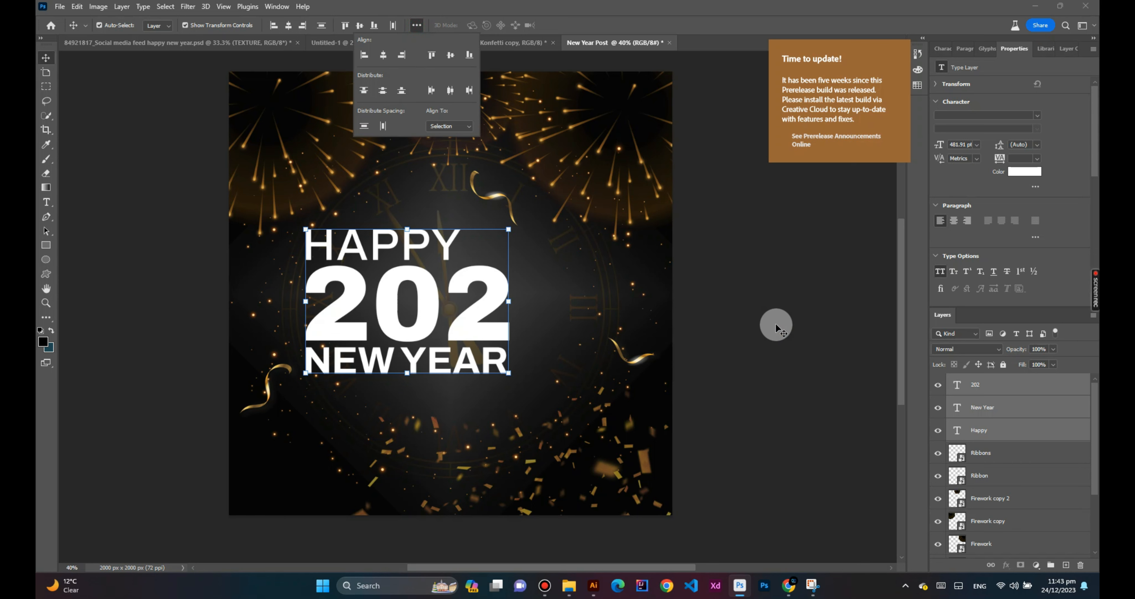
pyautogui.click(774, 323)
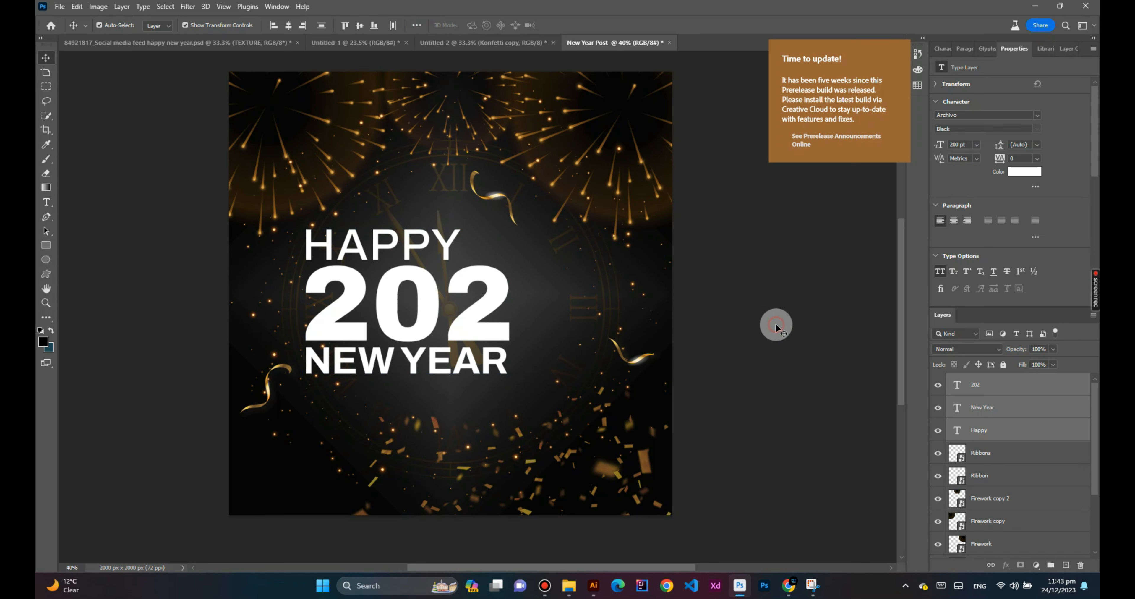
pyautogui.click(502, 351)
pyautogui.press('Down')
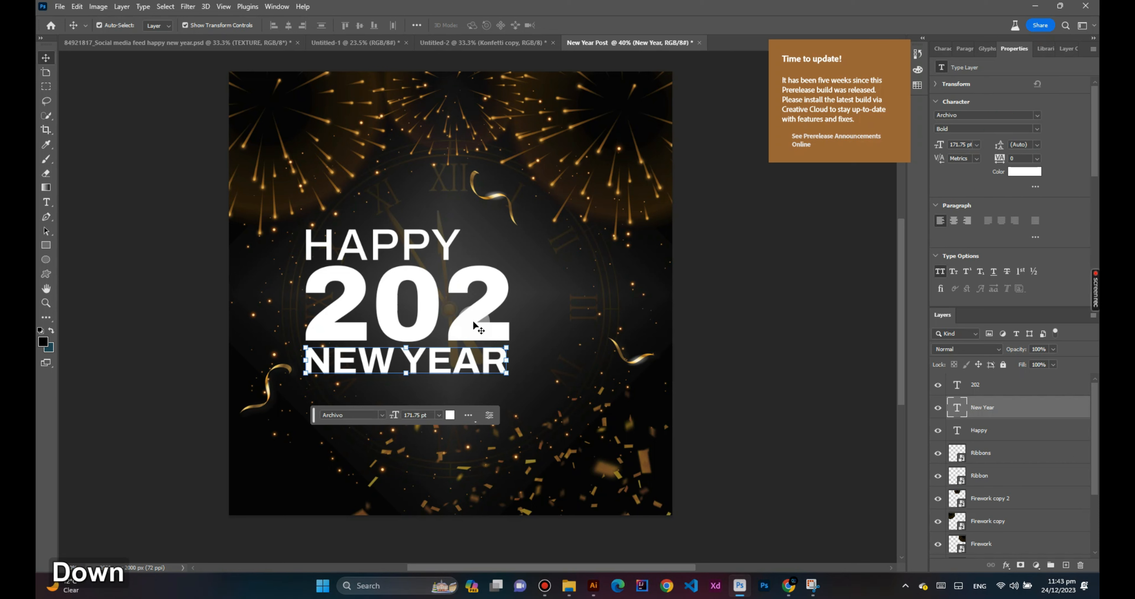
# Duplicate the 202 text to its right and change the copy to 4
pyautogui.click(463, 324)
pyautogui.press('alt')
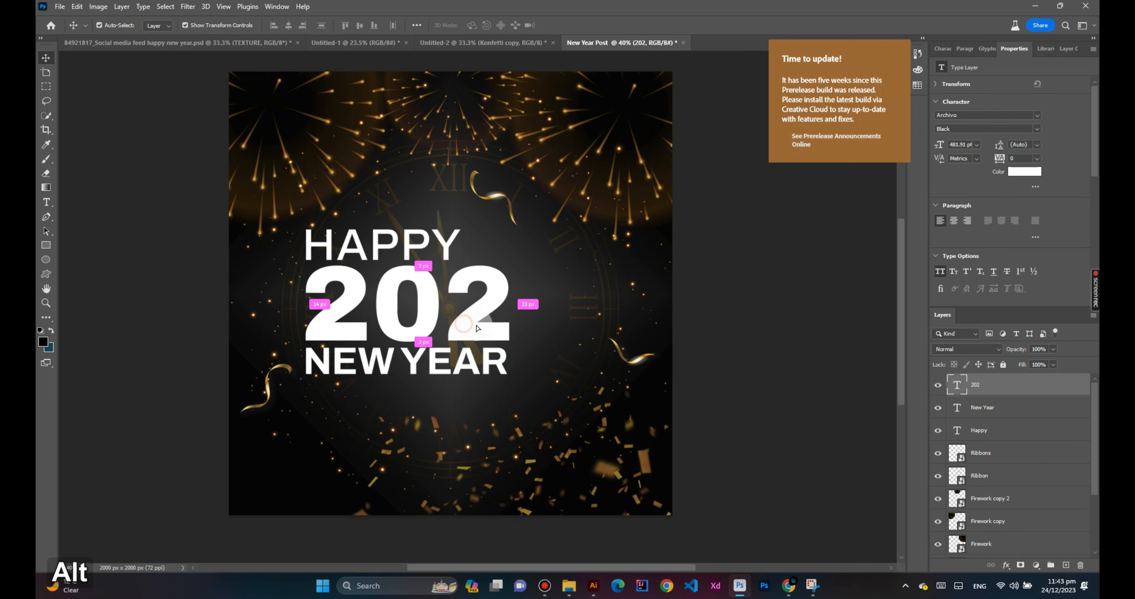
pyautogui.moveTo(475, 328); pyautogui.dragTo(575, 315)
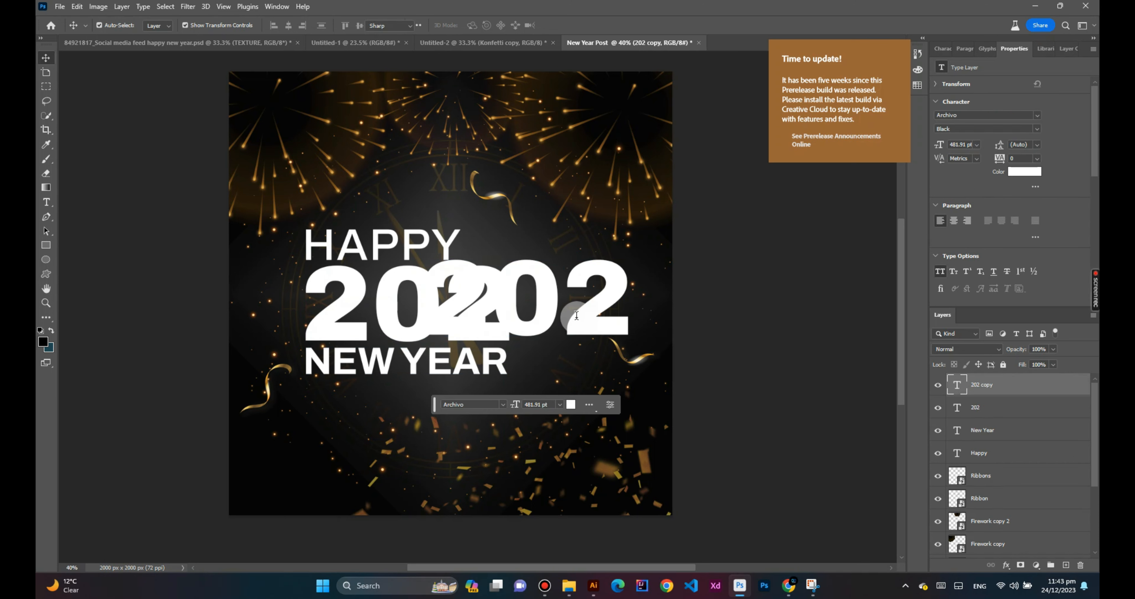
pyautogui.doubleClick(576, 316)
pyautogui.write('4')
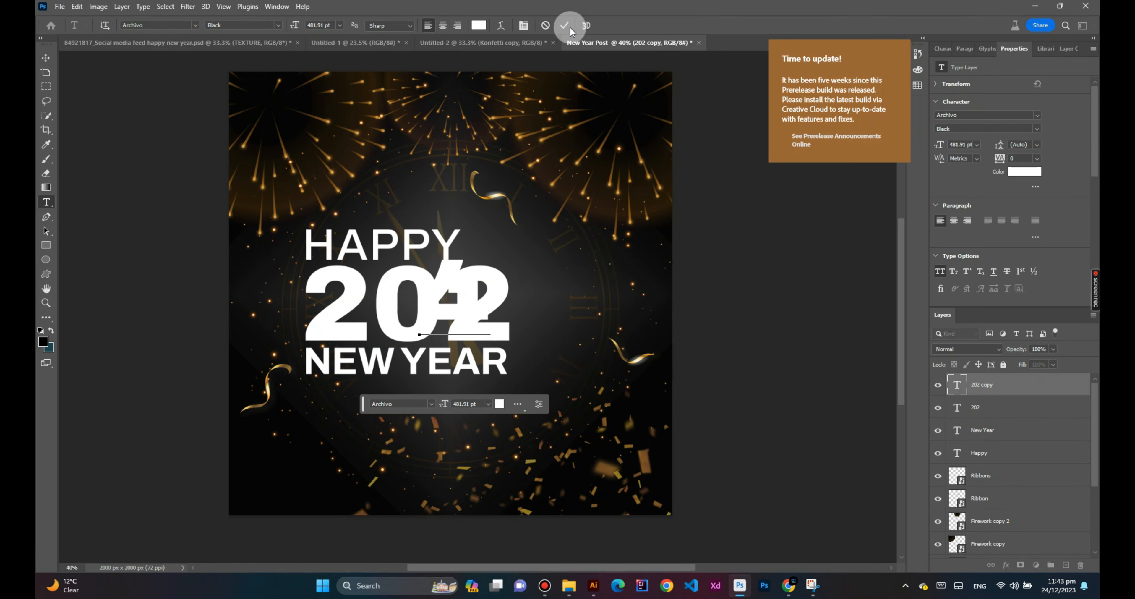
pyautogui.click(569, 28)
pyautogui.press('v')
# Place the 4 just right of 202, slightly raised, and duplicate it directly below with the copy changed to 3
pyautogui.moveTo(465, 284); pyautogui.dragTo(551, 351)
pyautogui.press('alt')
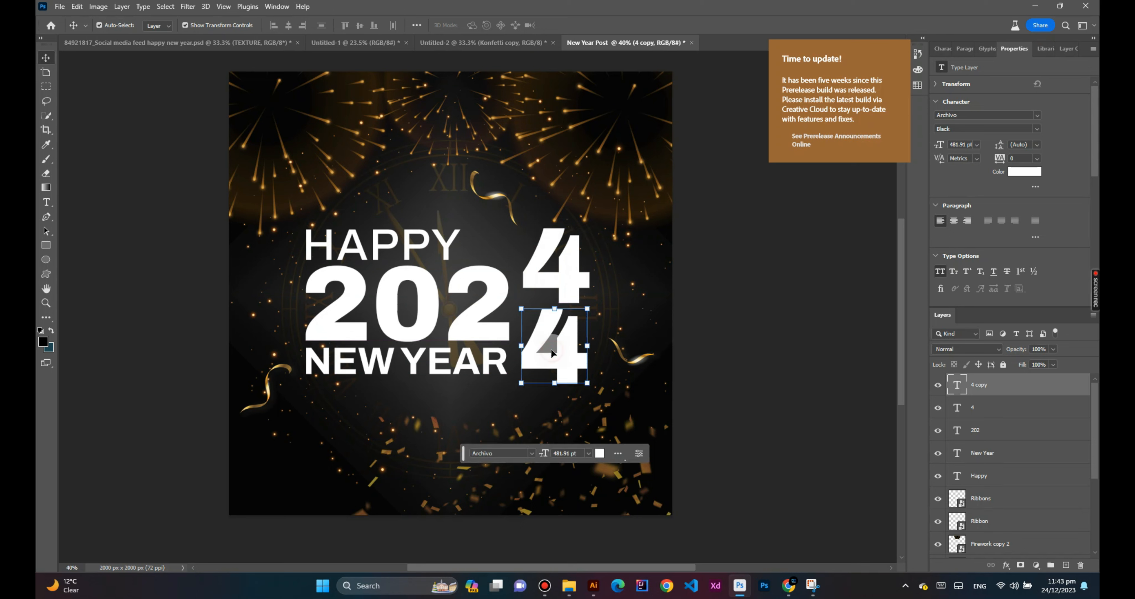
pyautogui.doubleClick(551, 351)
pyautogui.write('3')
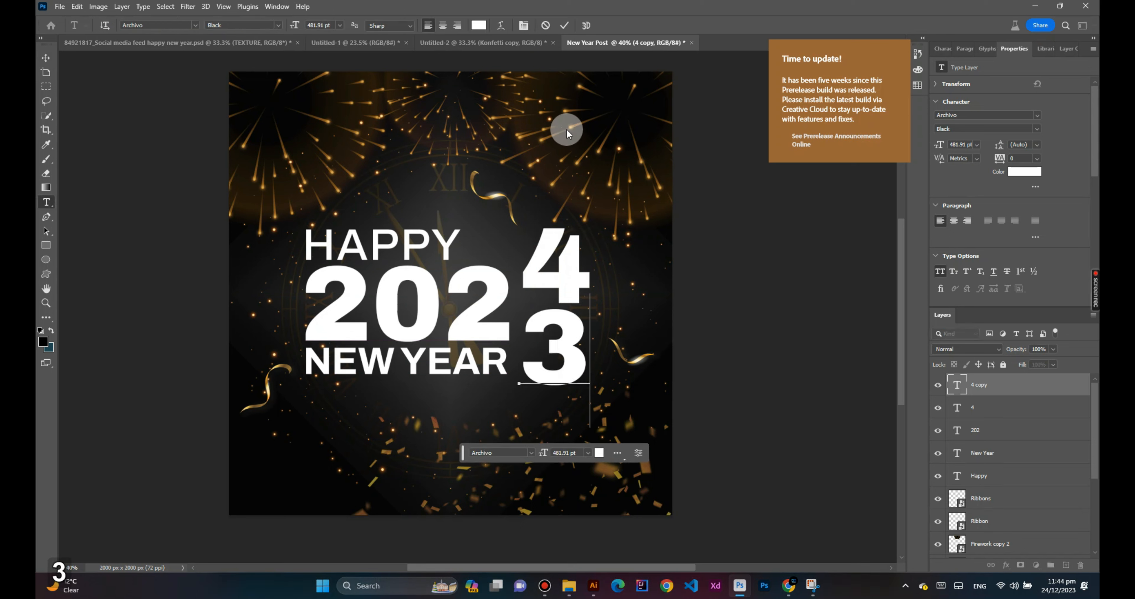
pyautogui.click(564, 25)
# Shift the 3 slightly right beneath the 4 and nudge both digits left, closer to 202
pyautogui.click(592, 356)
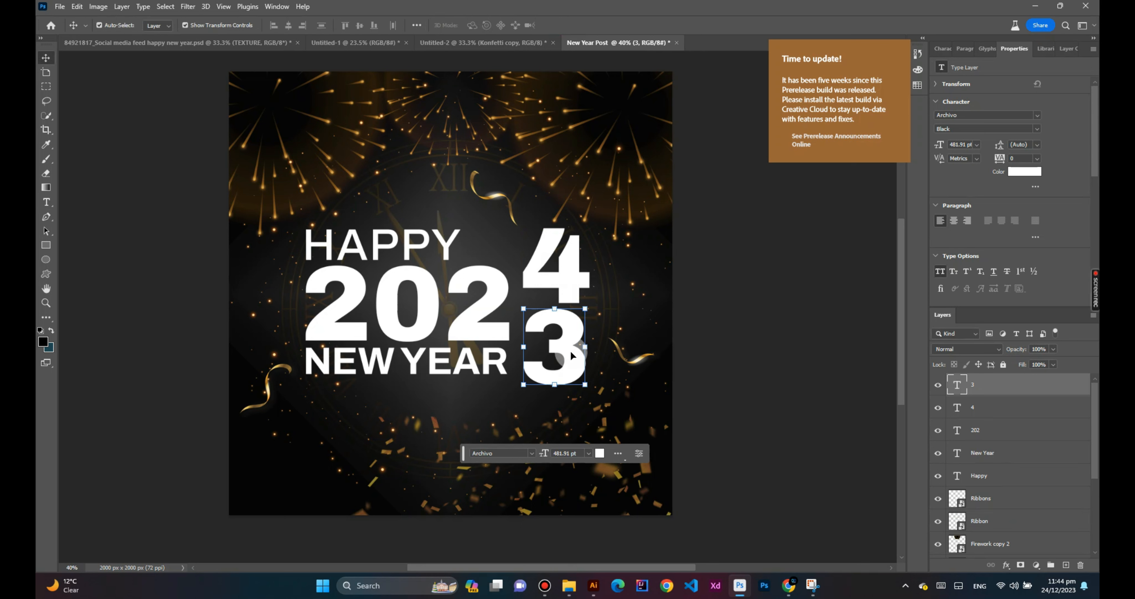
pyautogui.moveTo(570, 356); pyautogui.dragTo(575, 356)
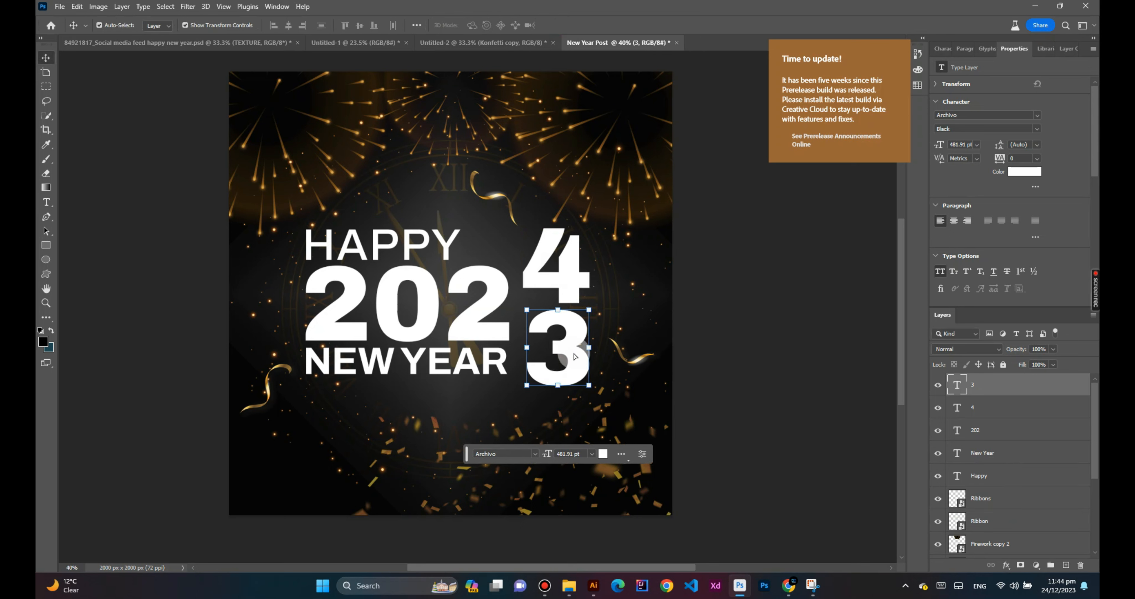
pyautogui.keyDown('shift'); pyautogui.click(569, 288); pyautogui.keyUp('shift')
pyautogui.press('Left')
pyautogui.press('Left')
pyautogui.press('Left')
pyautogui.press('Left')
pyautogui.press('Left')
pyautogui.press('Left')
pyautogui.press('Left')
pyautogui.press('Left')
pyautogui.press('Left')
pyautogui.press('Left')
pyautogui.press('Left')
pyautogui.press('Left')
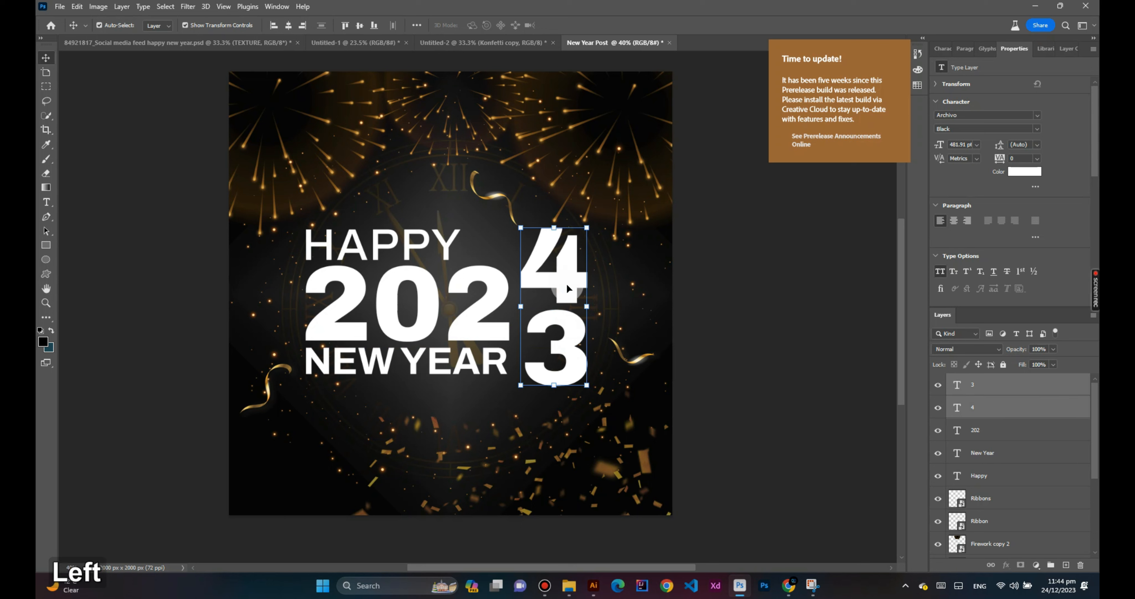
pyautogui.press('Left')
pyautogui.press('Left')
pyautogui.press('Left')
pyautogui.press('Left')
pyautogui.press('Left')
pyautogui.press('Left')
pyautogui.press('Left')
pyautogui.press('Left')
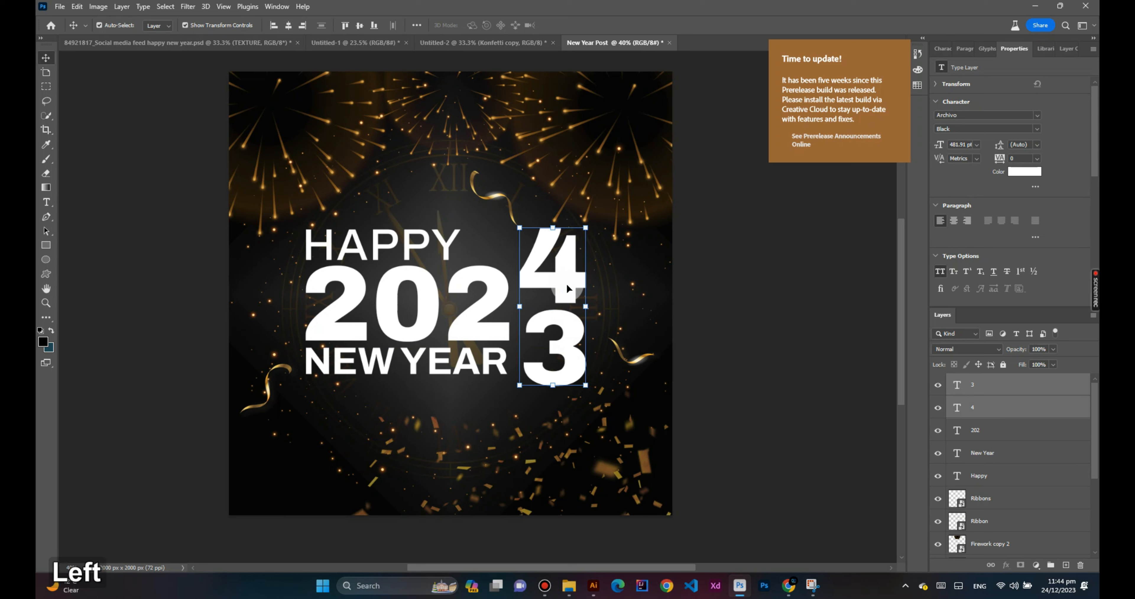
# Move the 3 slightly right and down, and nudge the 4 down a few pixels
pyautogui.click(719, 278)
pyautogui.moveTo(572, 345)
pyautogui.mouseDown()
pyautogui.moveTo(574, 359)
pyautogui.moveTo(576, 343)
pyautogui.mouseUp()
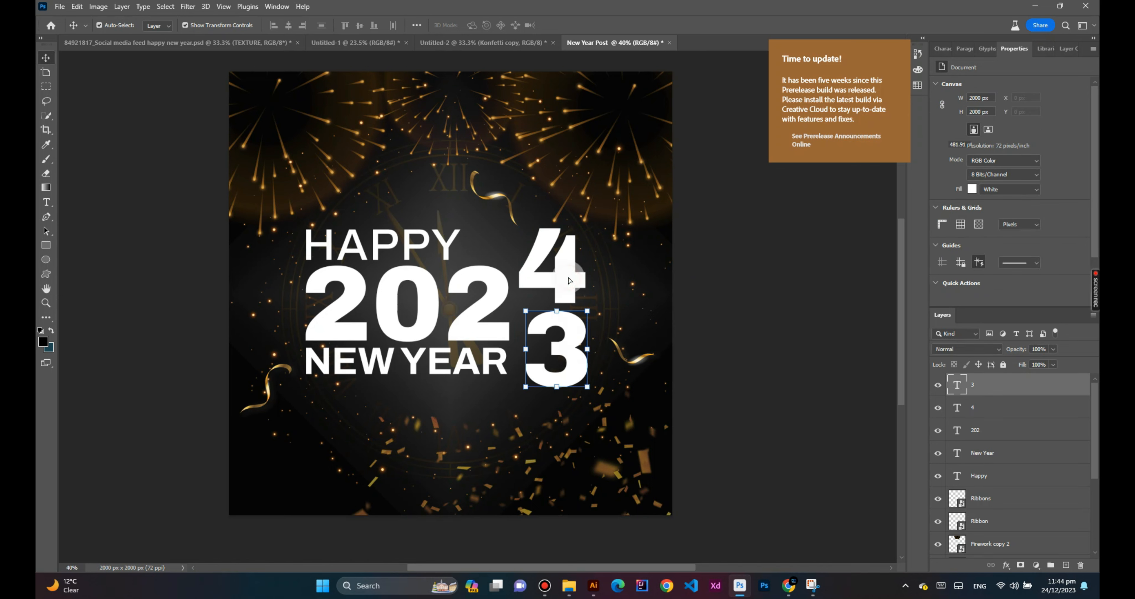
pyautogui.click(568, 280)
pyautogui.press('Down')
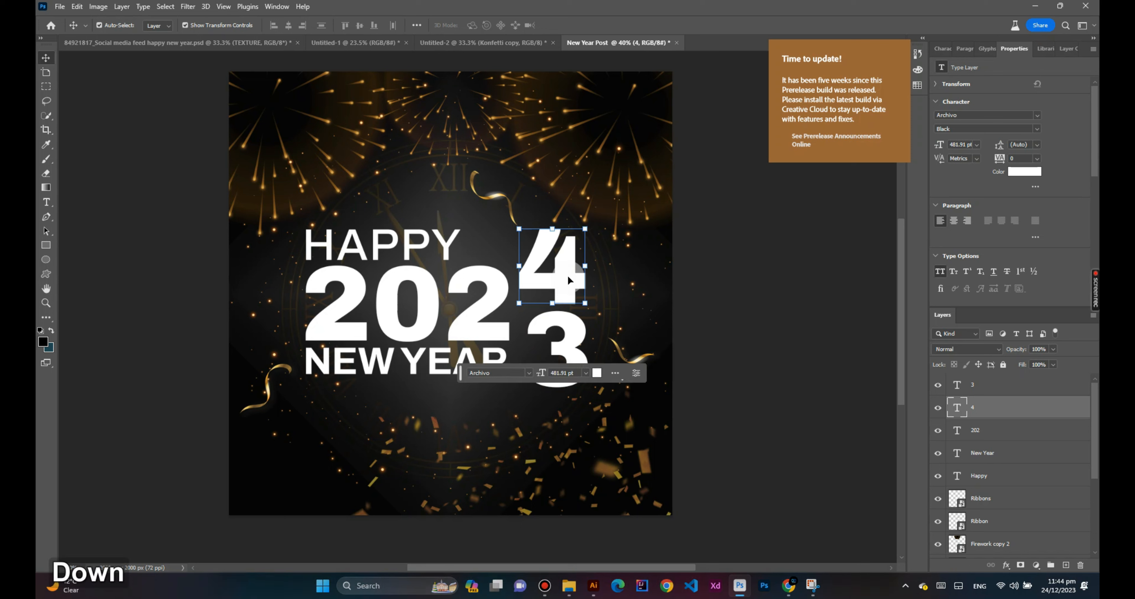
pyautogui.press('Down')
pyautogui.press('Down')
pyautogui.press('Down')
pyautogui.click(715, 350)
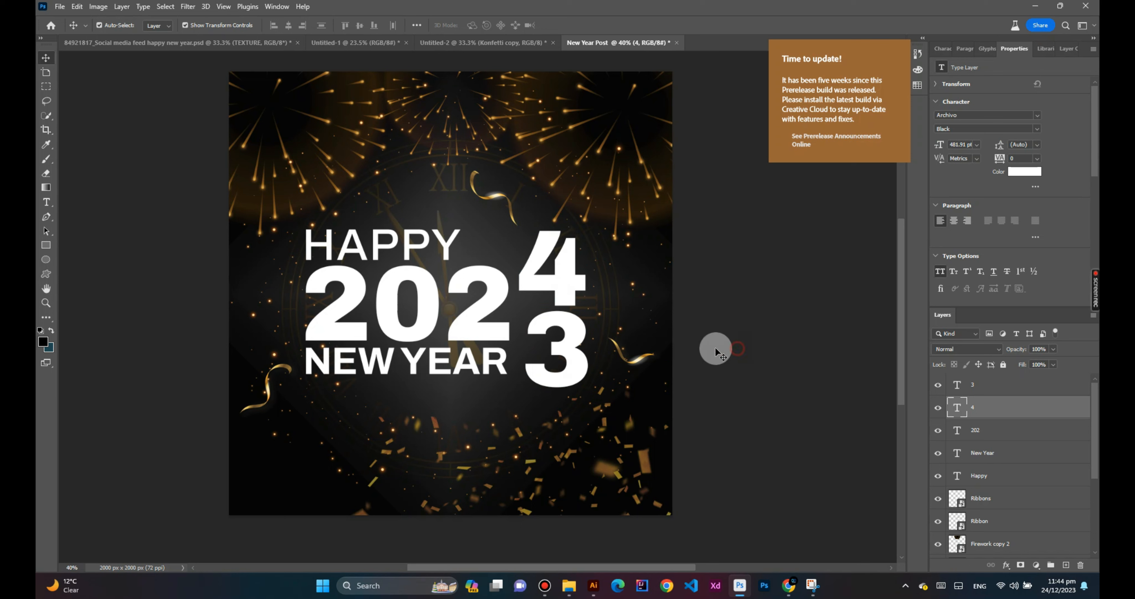
# Add a layer mask to the 3 and paint its lower half with a soft black brush to fade it out
pyautogui.click(554, 346)
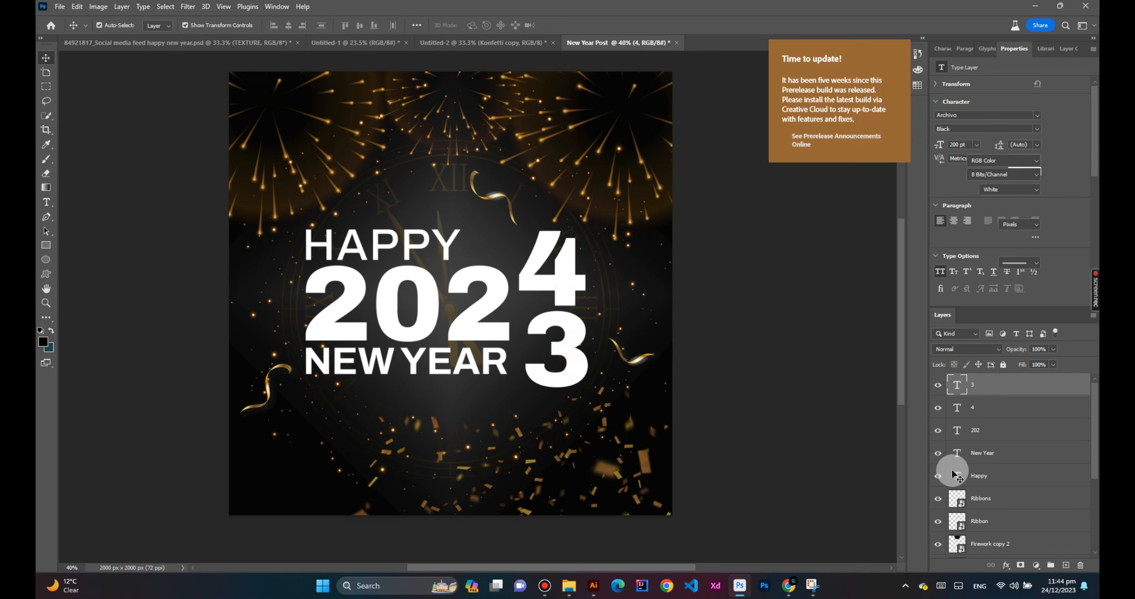
pyautogui.doubleClick(1021, 565)
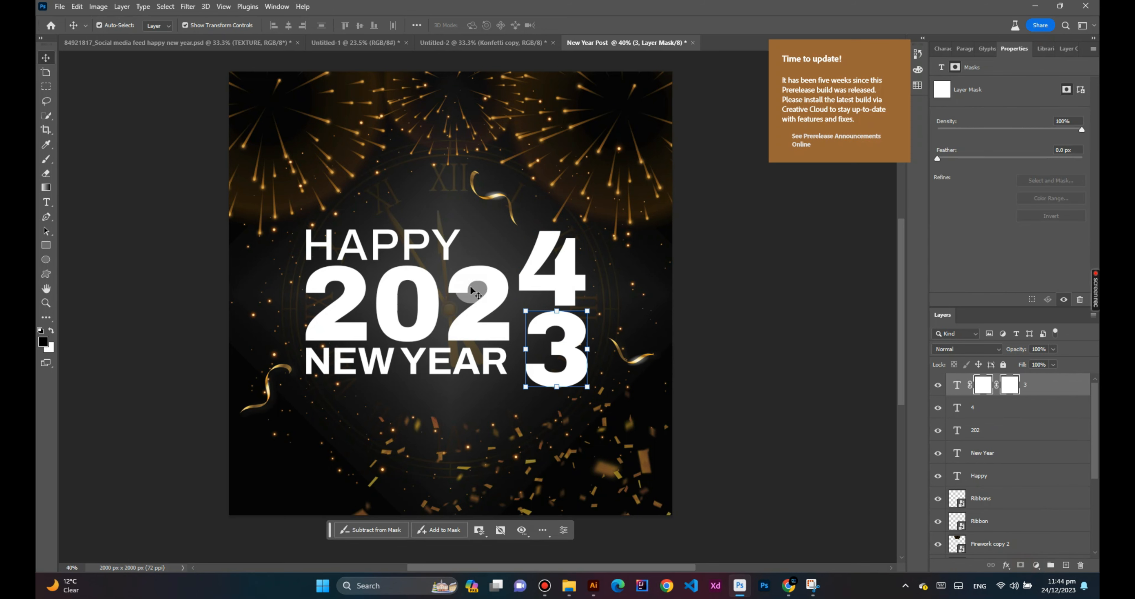
pyautogui.hotkey('ctrl', 'z')
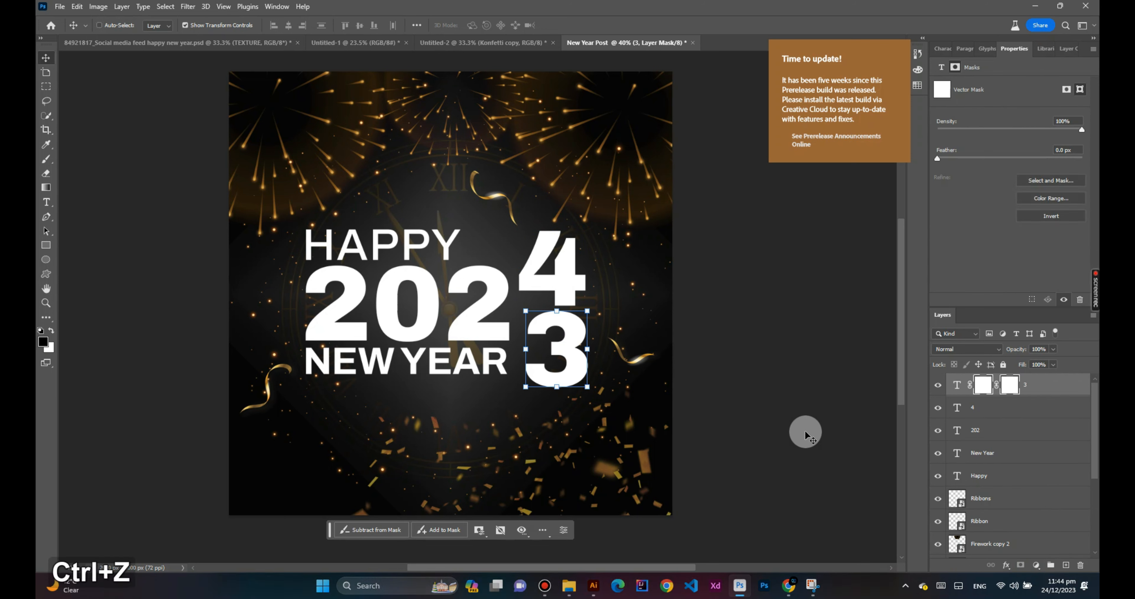
pyautogui.click(45, 159)
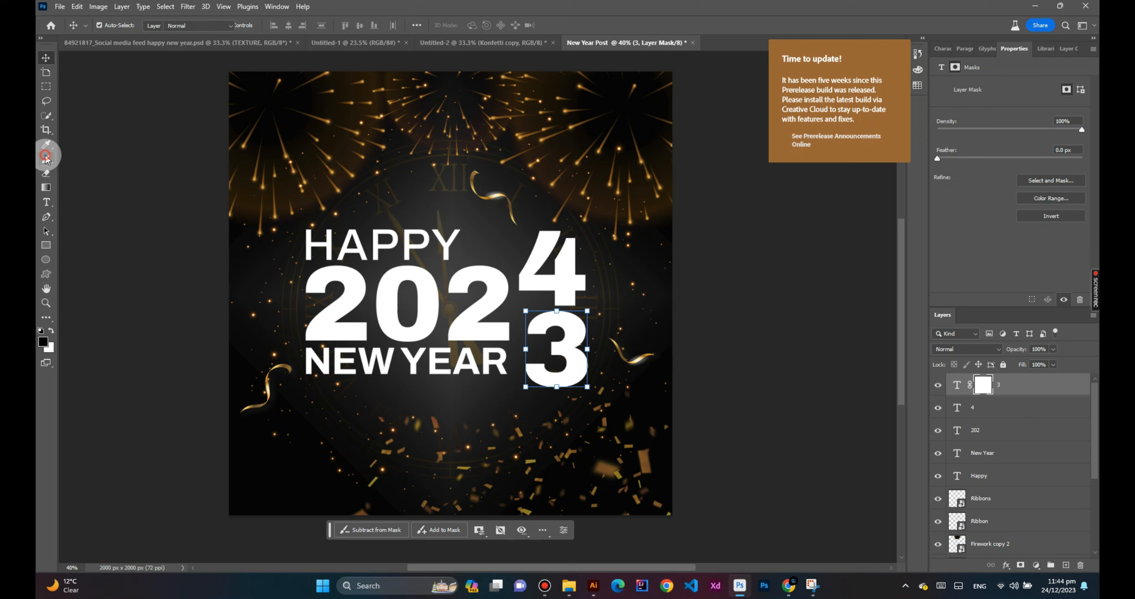
pyautogui.moveTo(556, 375)
pyautogui.mouseDown()
pyautogui.moveTo(655, 374)
pyautogui.moveTo(489, 375)
pyautogui.moveTo(630, 382)
pyautogui.moveTo(524, 384)
pyautogui.mouseUp()
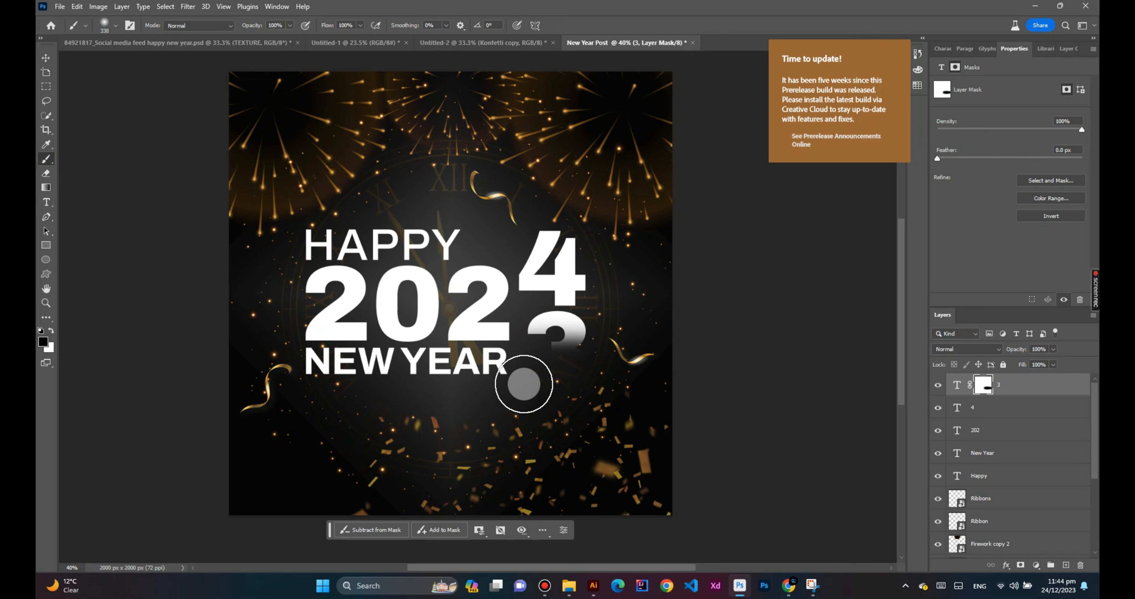
pyautogui.click(45, 56)
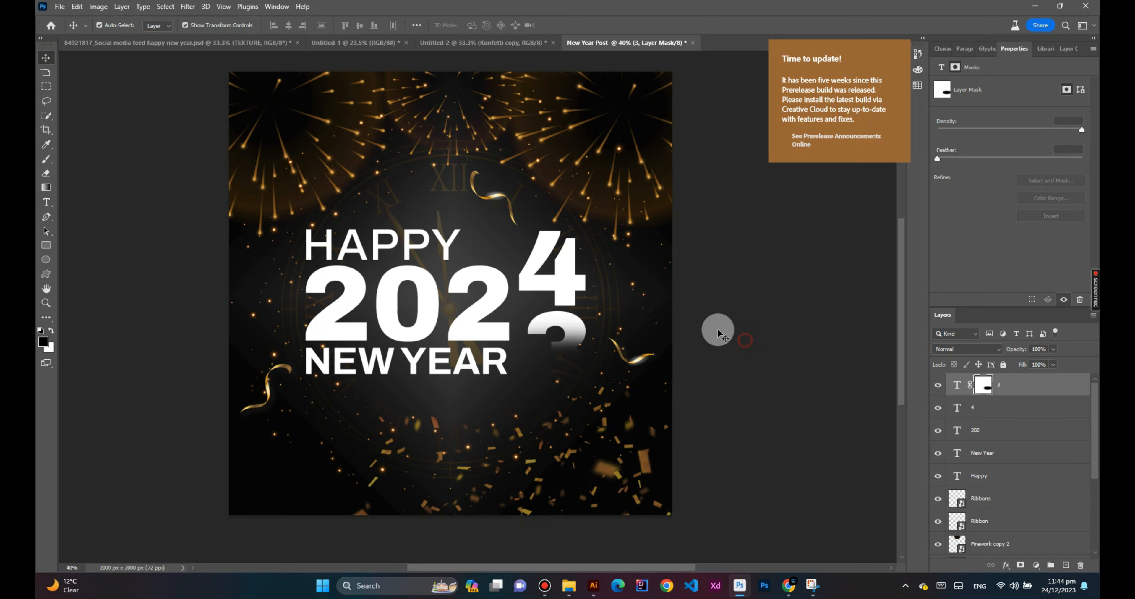
pyautogui.click(716, 332)
# Place the Gliter image directly above the 4 layer, enlarge it to about 181% and position it over the 4
pyautogui.click(579, 284)
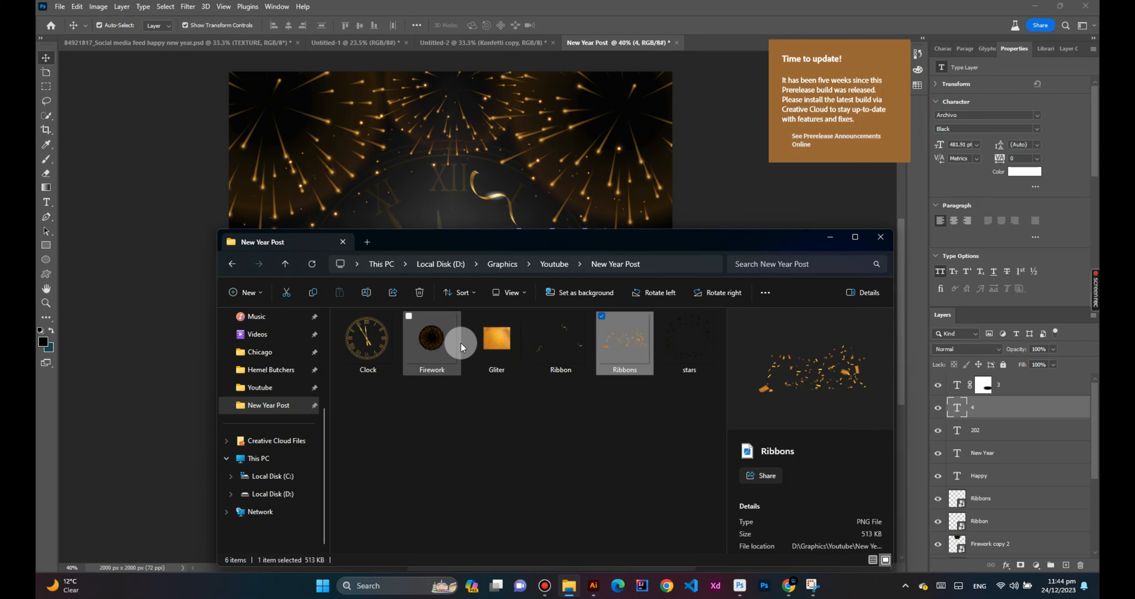
pyautogui.moveTo(489, 340); pyautogui.dragTo(724, 314)
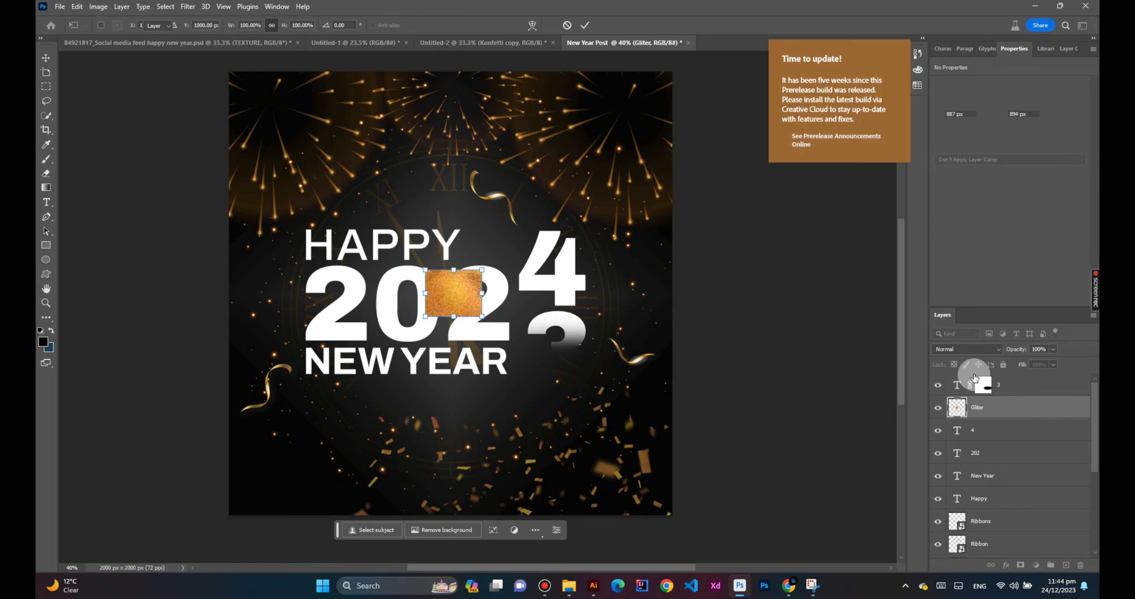
pyautogui.moveTo(481, 295); pyautogui.dragTo(651, 300)
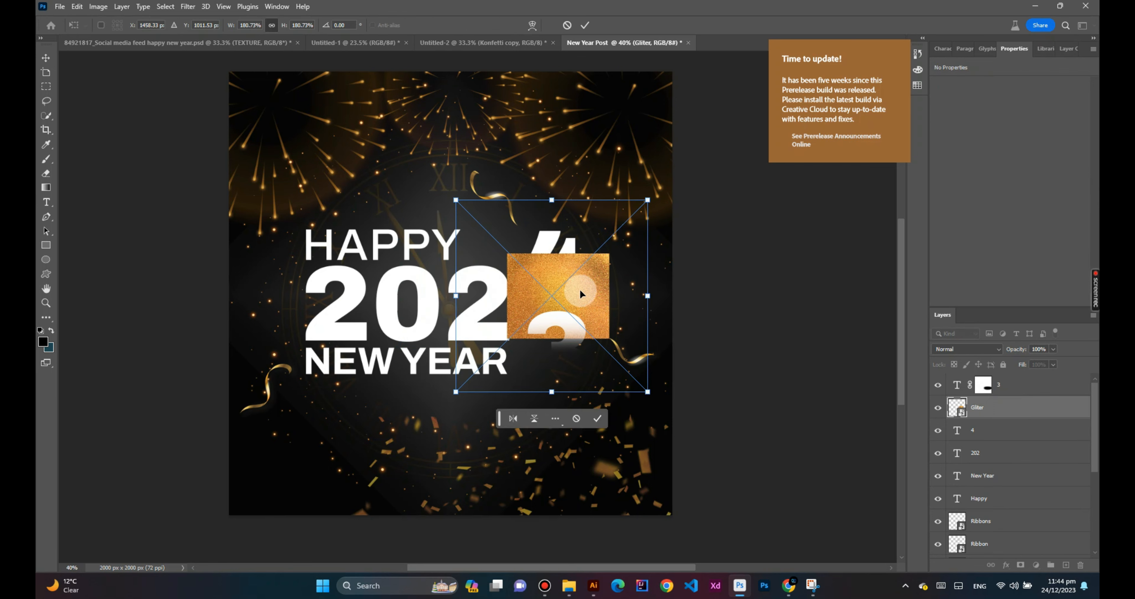
pyautogui.moveTo(580, 296); pyautogui.dragTo(572, 262)
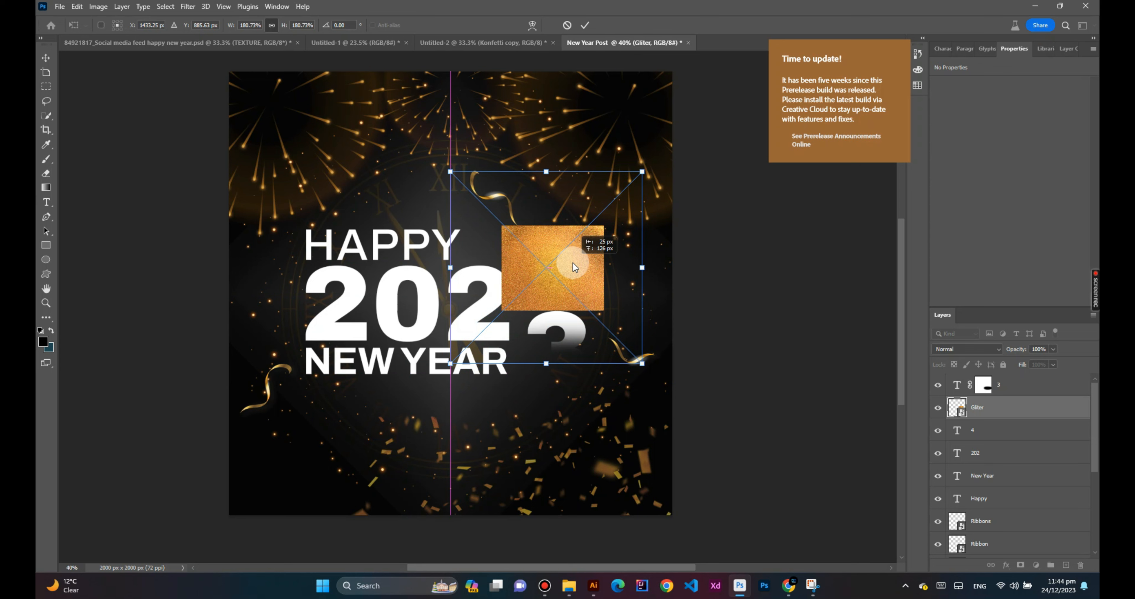
pyautogui.click(593, 390)
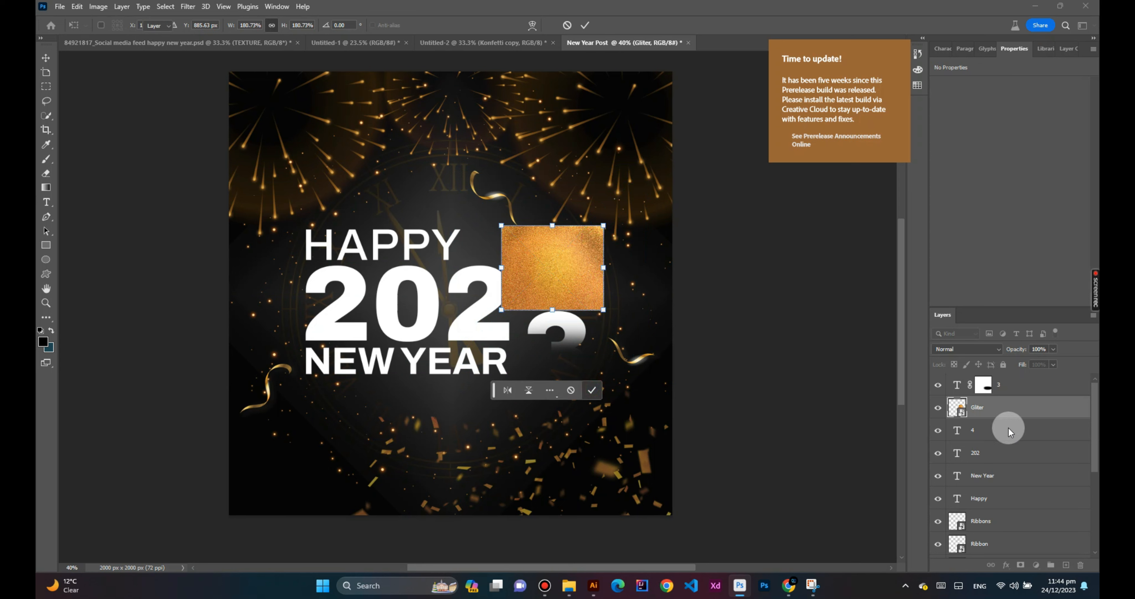
# Clip the glitter image to the 4 and shift it slightly so the texture fills the digit
pyautogui.rightClick(993, 406)
pyautogui.click(924, 375)
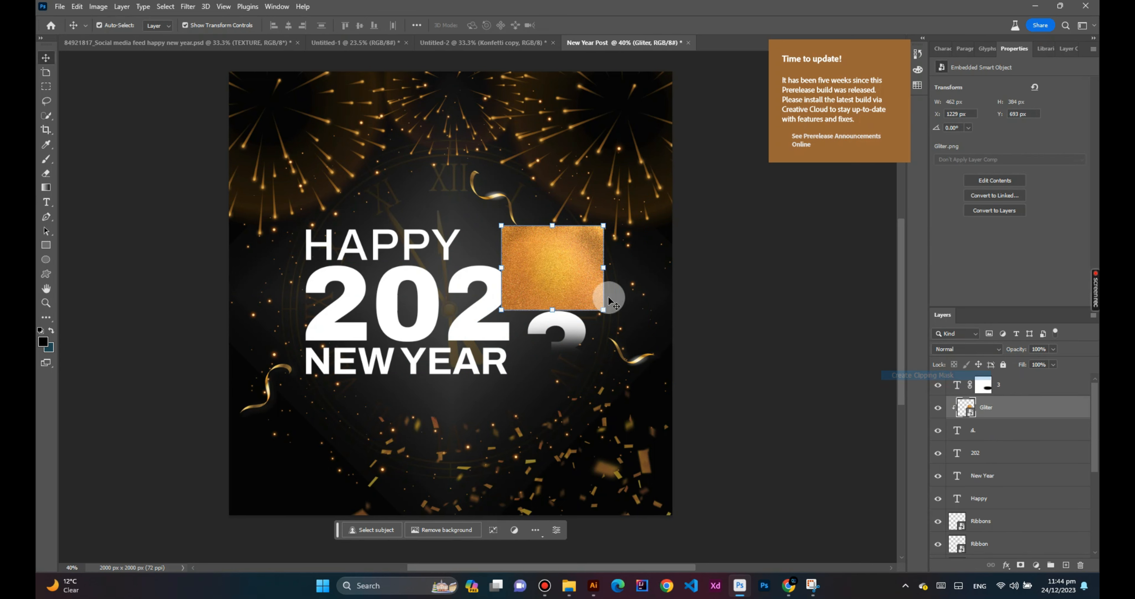
pyautogui.moveTo(561, 276); pyautogui.dragTo(559, 280)
pyautogui.click(727, 318)
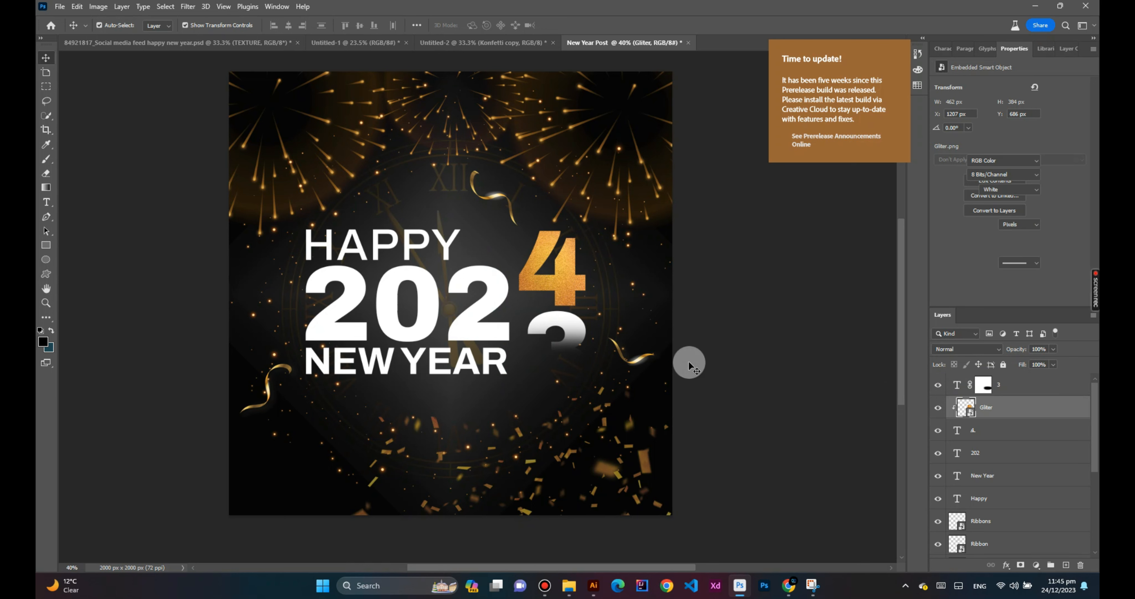
# Duplicate the glitter layer, move the copy over the NEW YEAR text and enlarge it to the text's full width
pyautogui.click(1037, 413)
pyautogui.hotkey('ctrl', 'j')
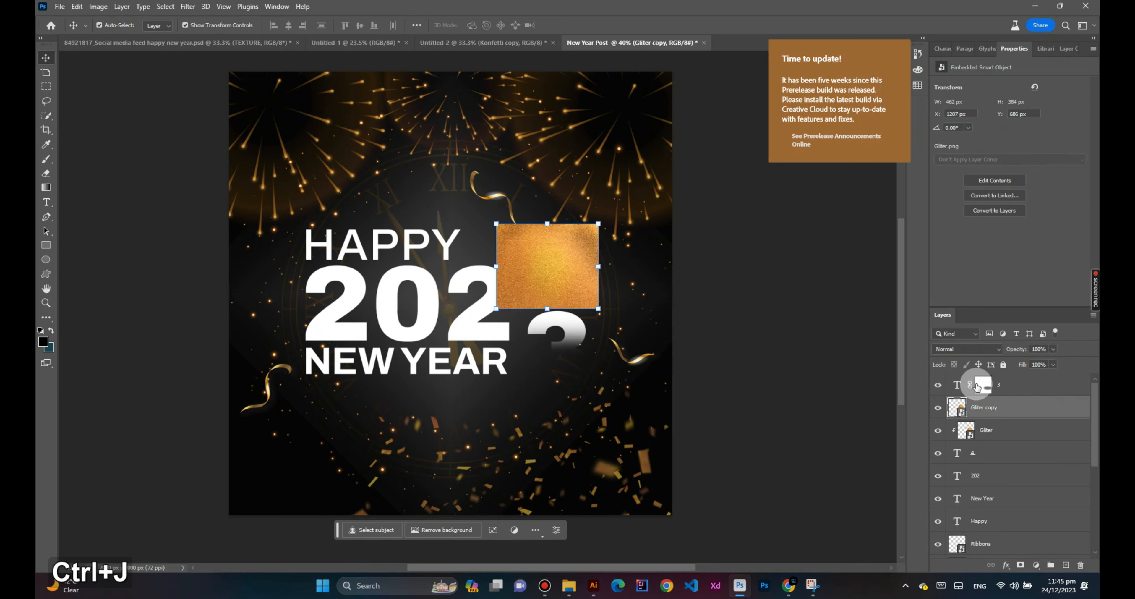
pyautogui.moveTo(590, 298); pyautogui.dragTo(222, 356)
pyautogui.hotkey('ctrl', 't')
pyautogui.moveTo(530, 362); pyautogui.dragTo(583, 365)
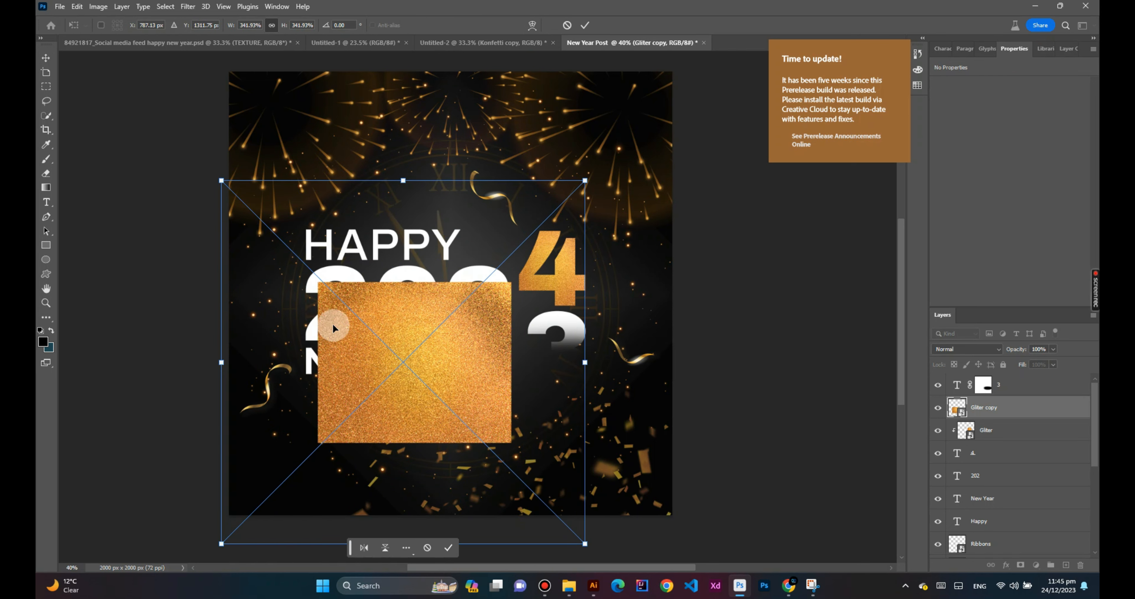
pyautogui.moveTo(221, 361); pyautogui.dragTo(202, 360)
# Reorder the glitter copy directly above the New Year text layer and clip it to that text
pyautogui.moveTo(1021, 462); pyautogui.dragTo(1013, 488)
pyautogui.rightClick(1013, 476)
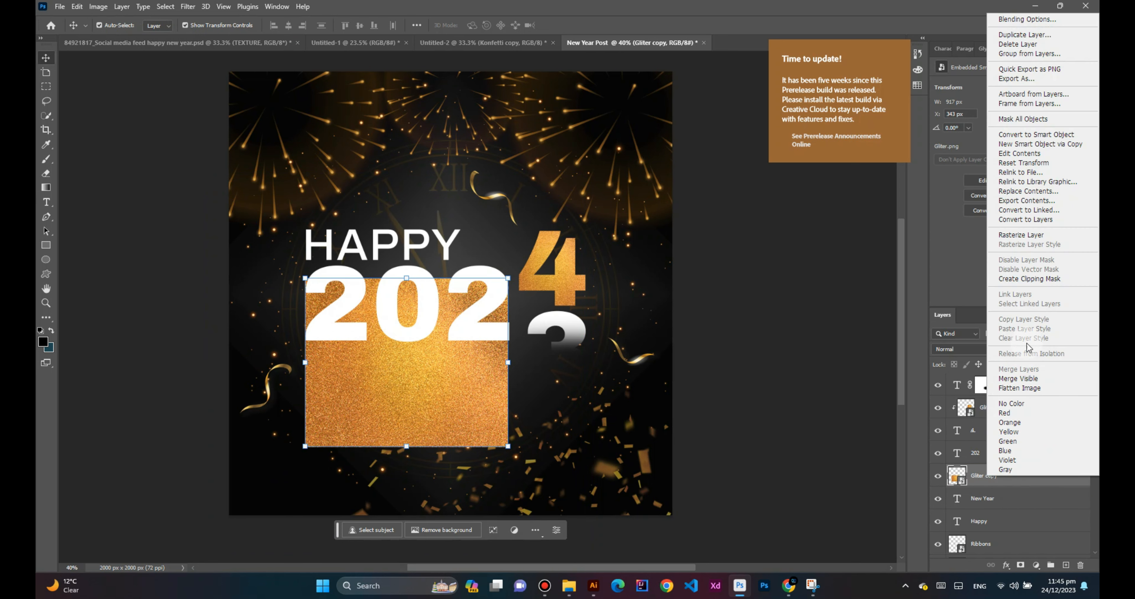
pyautogui.click(1040, 280)
pyautogui.click(787, 364)
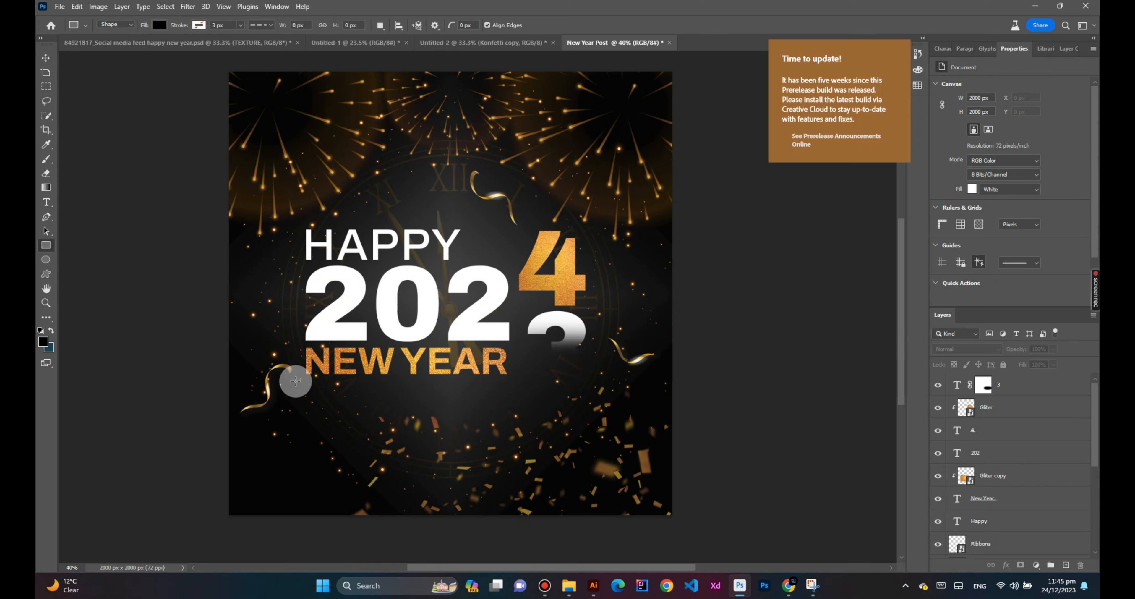
# Draw a rectangle about 988 by 135 px below NEW YEAR and round its corners to 67 px
pyautogui.moveTo(305, 382); pyautogui.dragTo(524, 412)
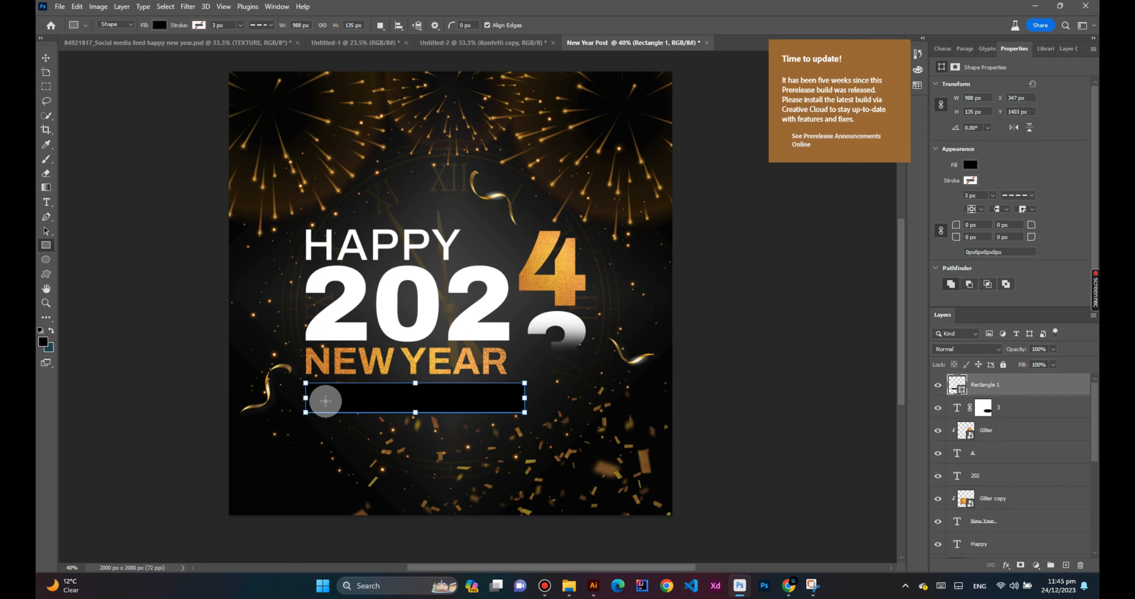
pyautogui.scroll(3, 335, 405)
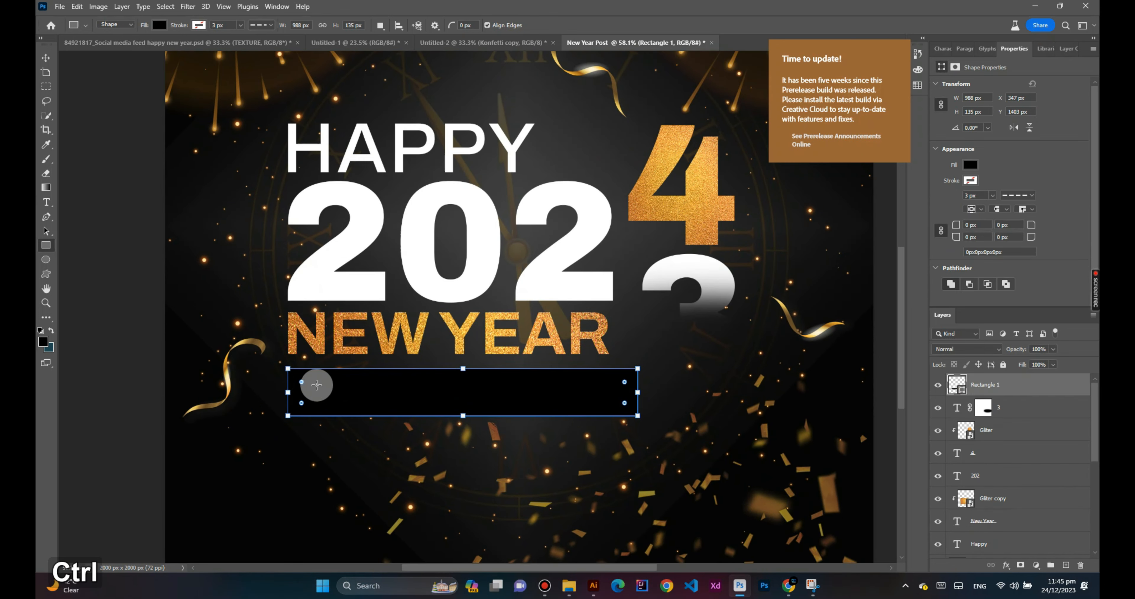
pyautogui.moveTo(300, 380); pyautogui.dragTo(392, 387)
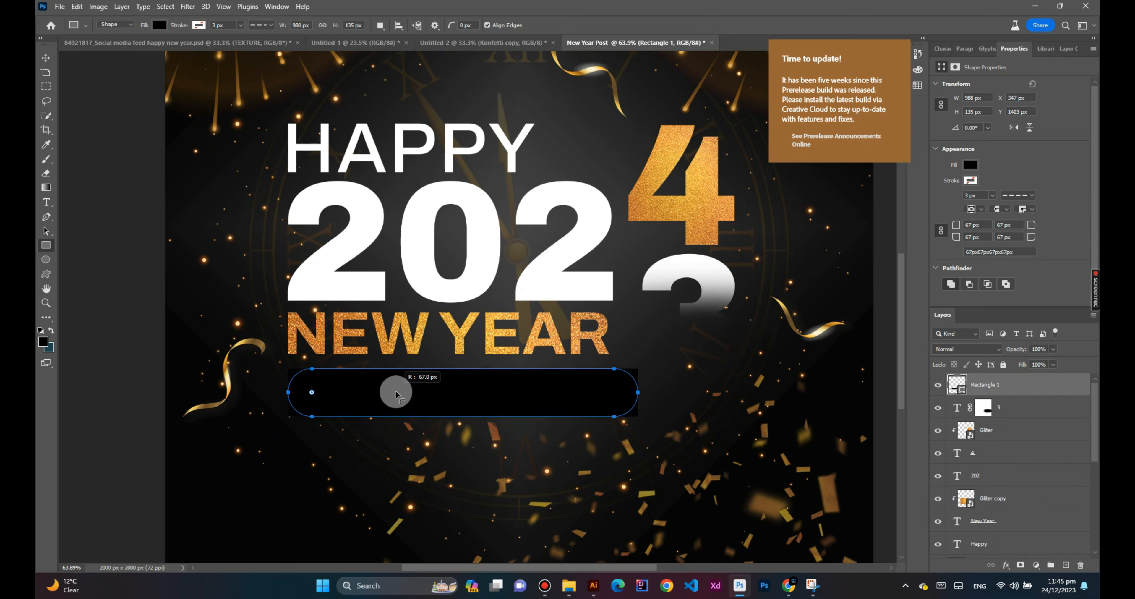
pyautogui.click(46, 57)
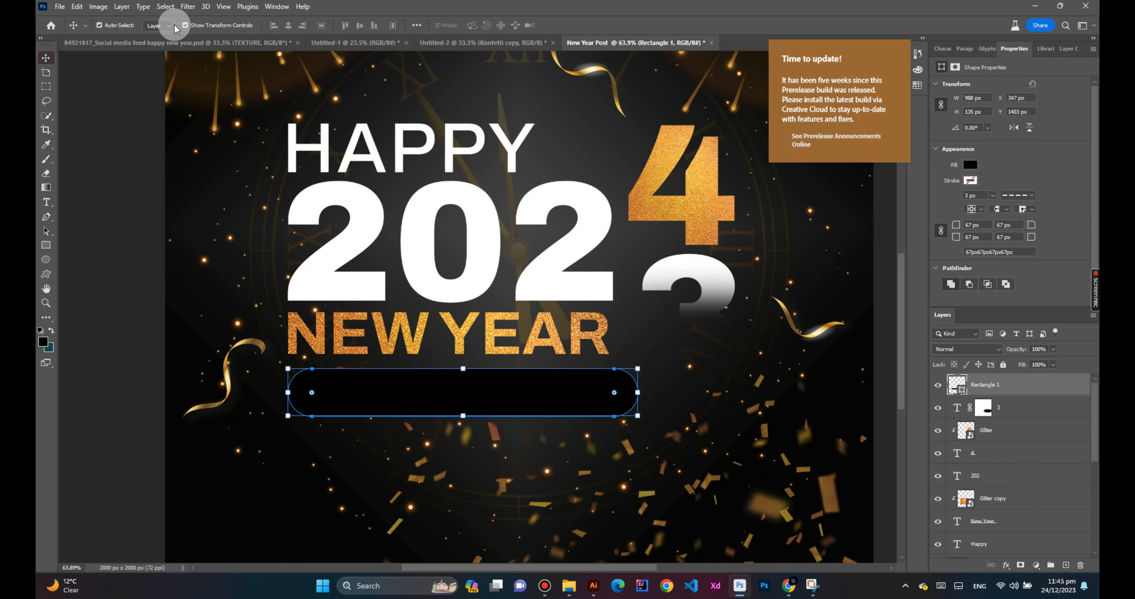
# Remove the rounded rectangle's fill and give it a gold gradient stroke with a solid line
pyautogui.click(970, 164)
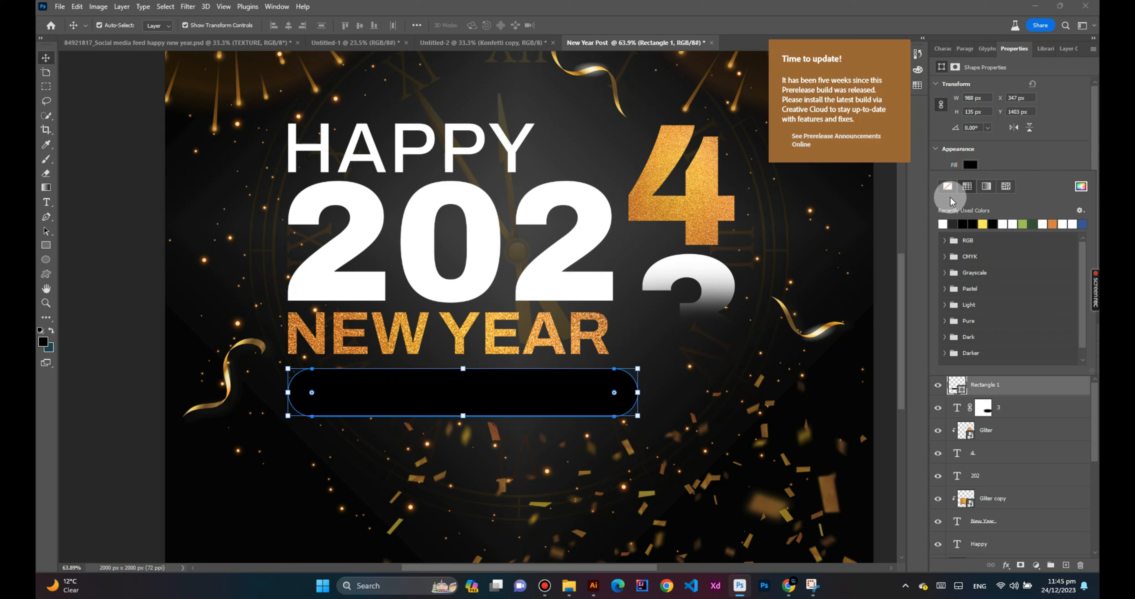
pyautogui.click(948, 186)
pyautogui.click(970, 180)
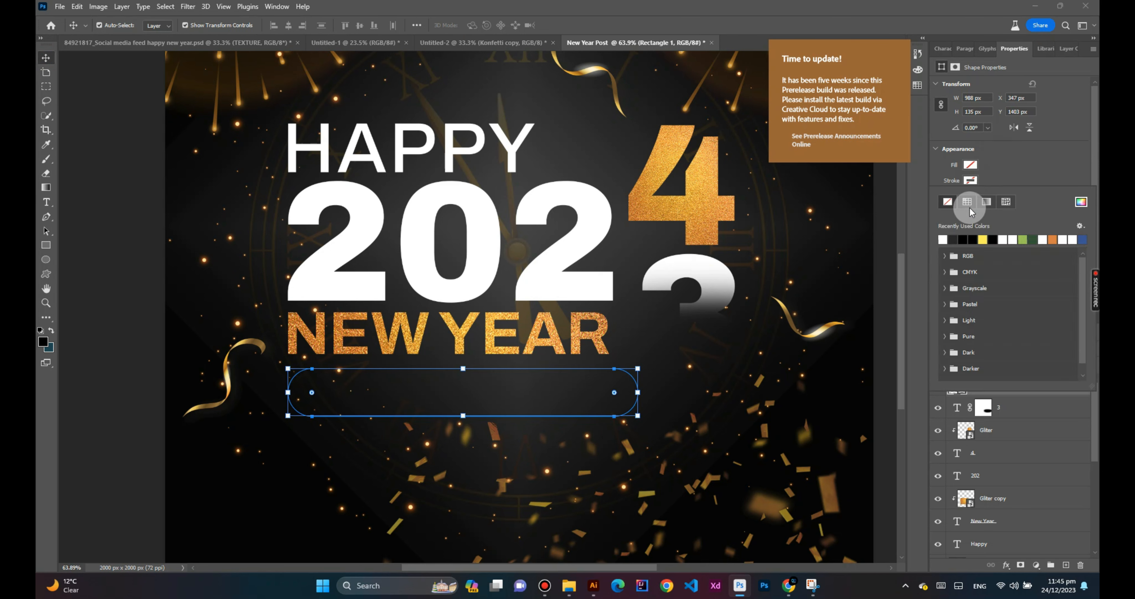
pyautogui.click(986, 202)
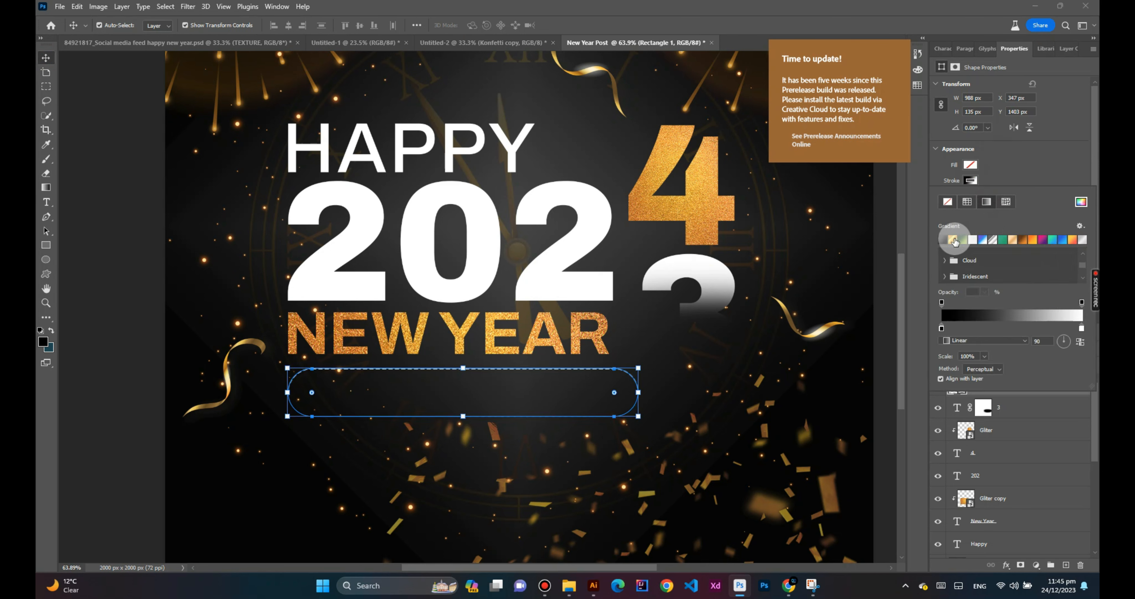
pyautogui.click(953, 241)
pyautogui.click(1006, 178)
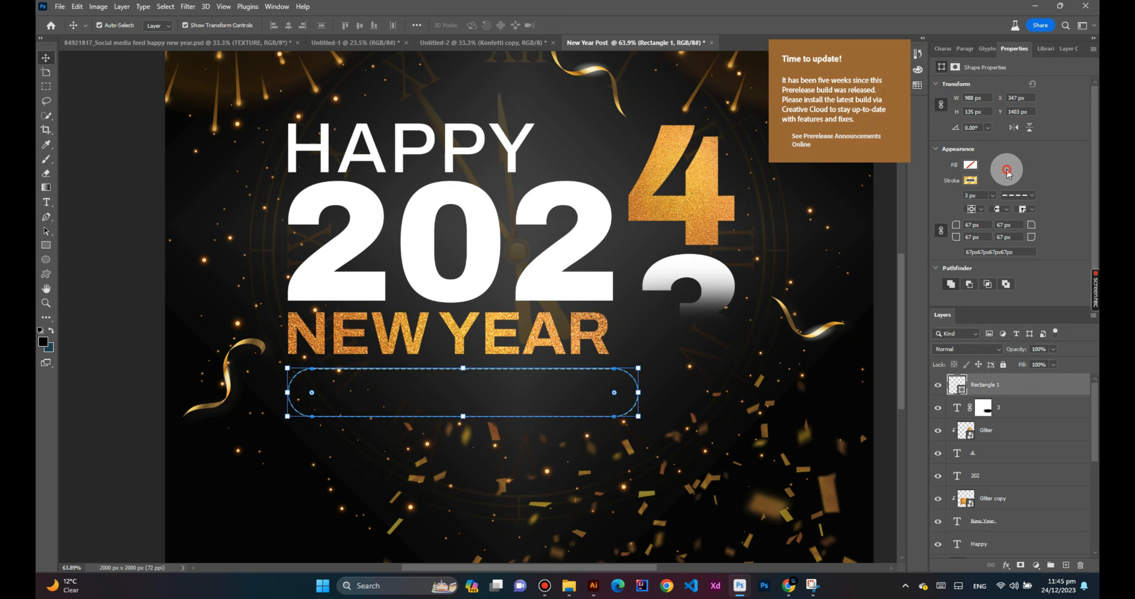
pyautogui.click(1015, 198)
pyautogui.click(1003, 232)
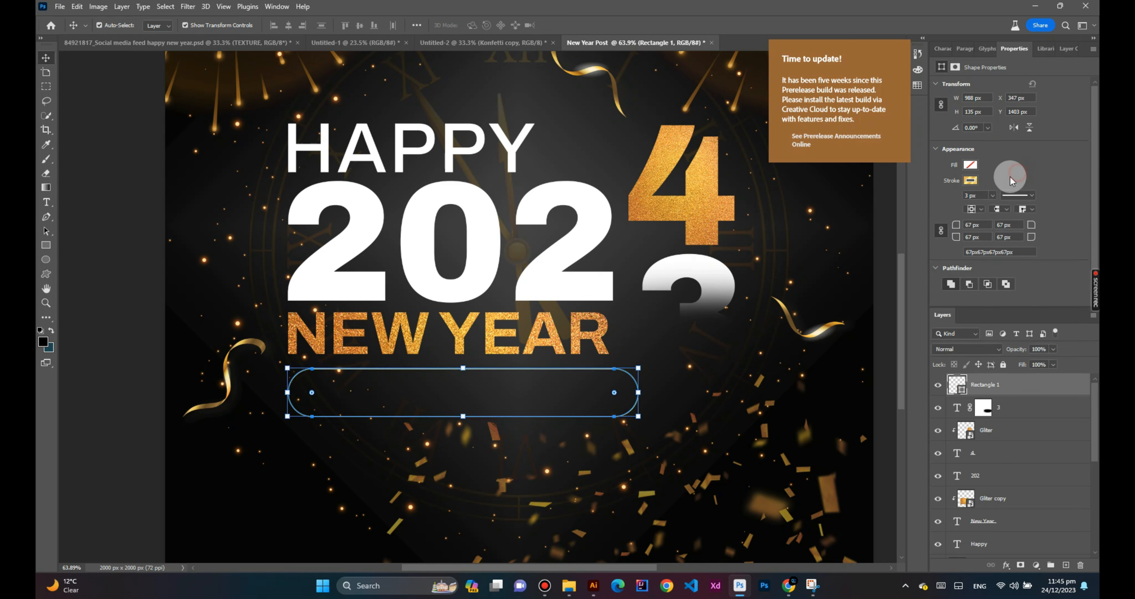
pyautogui.click(109, 164)
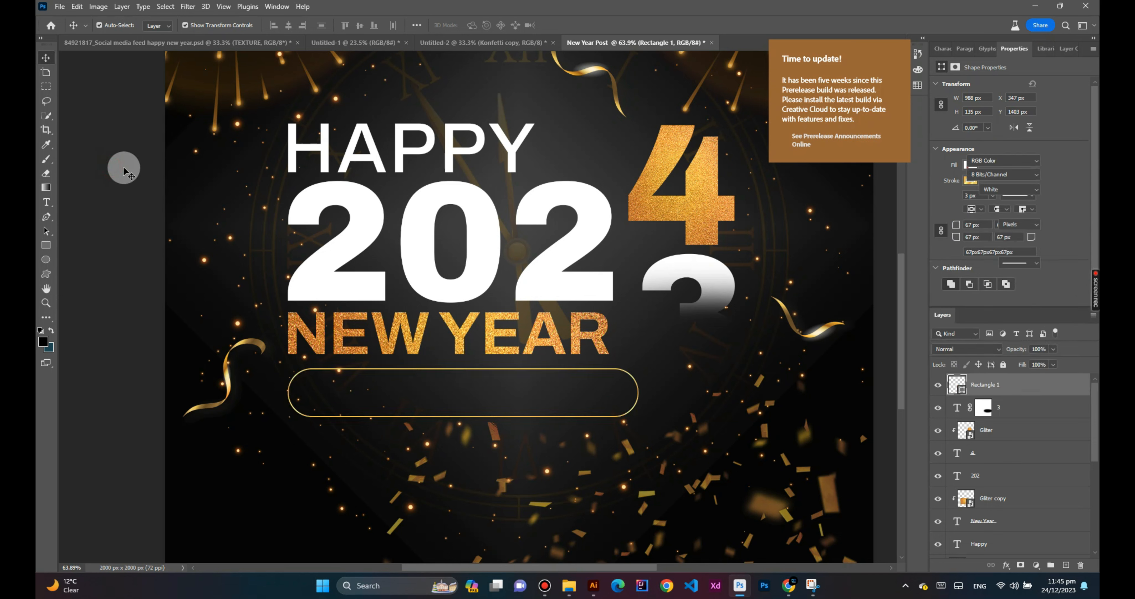
# Resize the rounded rectangle to about 1015 px wide and 108 px high, keeping its upper left corner in place
pyautogui.click(426, 371)
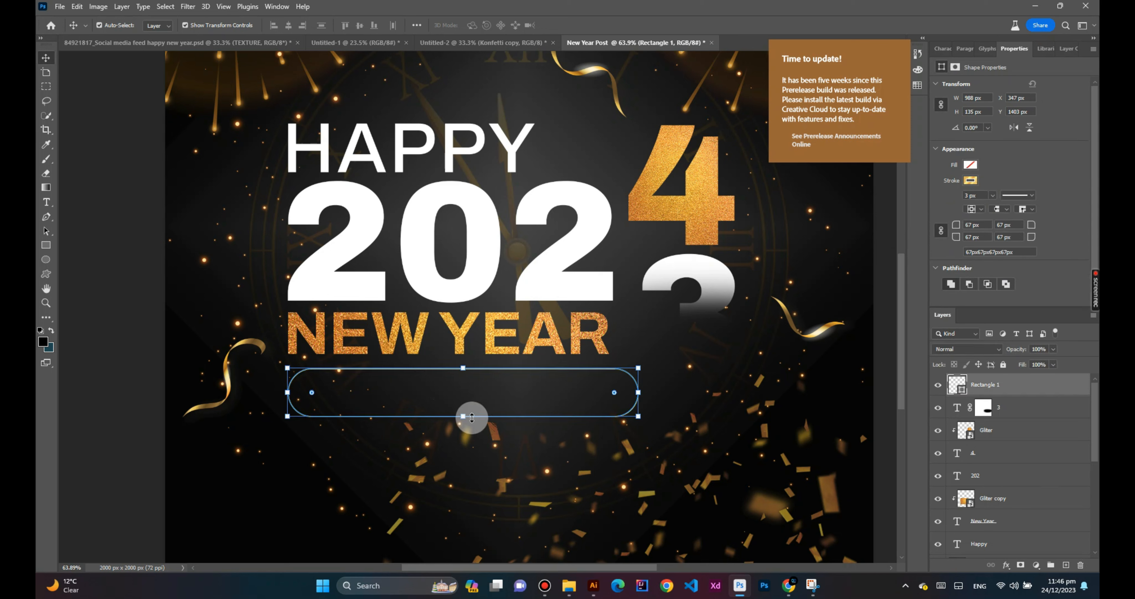
pyautogui.press('shift')
pyautogui.moveTo(467, 409); pyautogui.dragTo(467, 406)
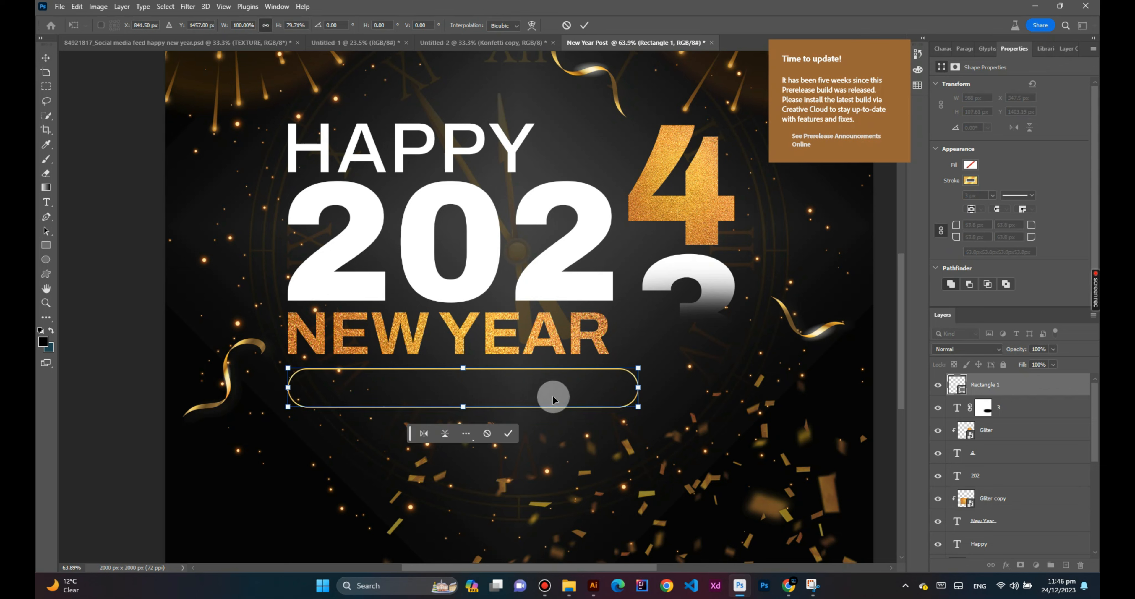
pyautogui.press('shift')
pyautogui.moveTo(638, 387); pyautogui.dragTo(647, 386)
pyautogui.click(48, 64)
pyautogui.click(90, 109)
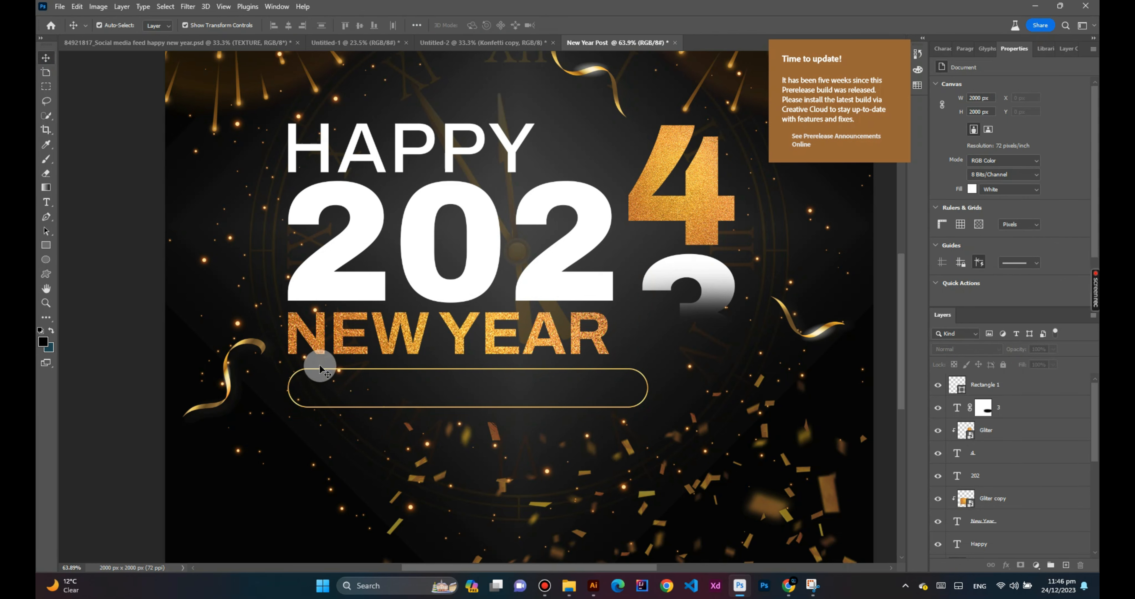
# Duplicate the gold outline and scale the copy down to about 906 by 96 px inside the original
pyautogui.click(324, 374)
pyautogui.click(321, 371)
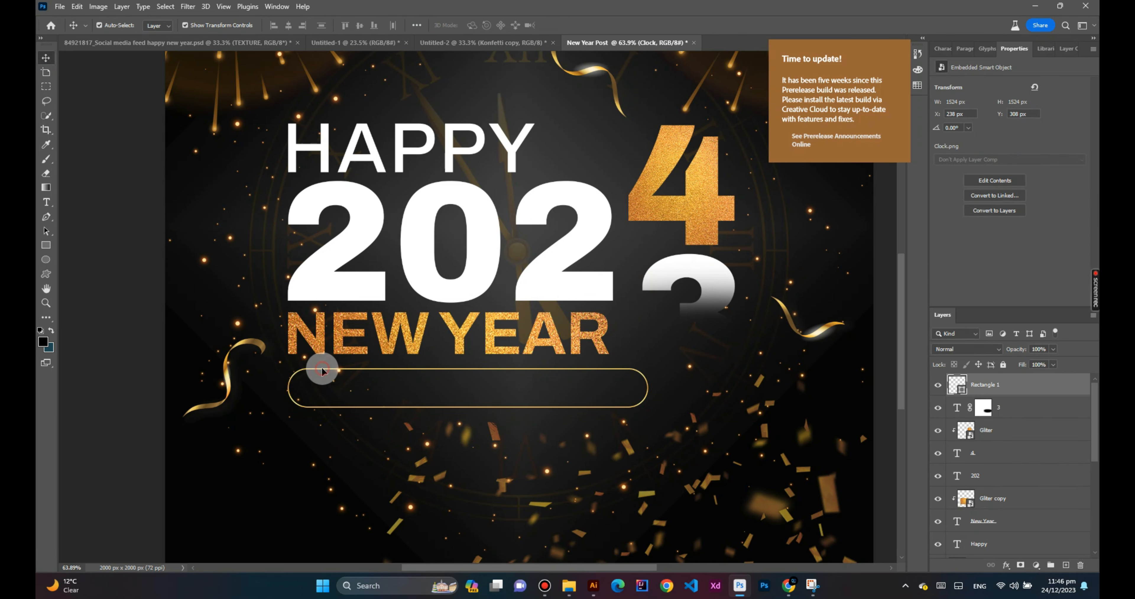
pyautogui.hotkey('ctrl', 'j')
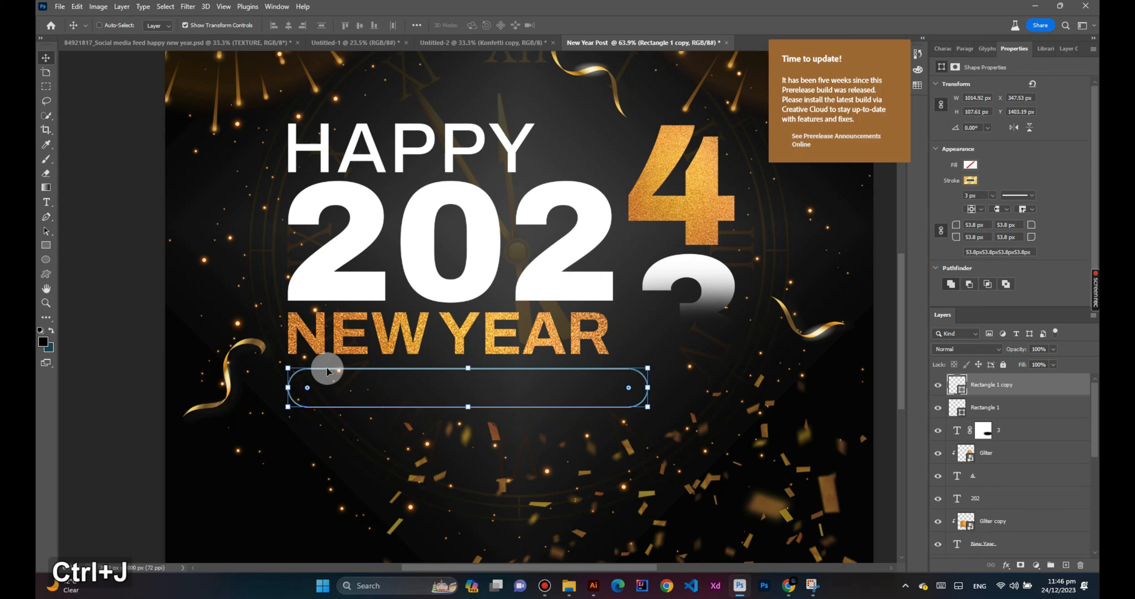
pyautogui.moveTo(288, 388); pyautogui.dragTo(300, 387)
pyautogui.moveTo(647, 387); pyautogui.dragTo(619, 386)
pyautogui.click(511, 431)
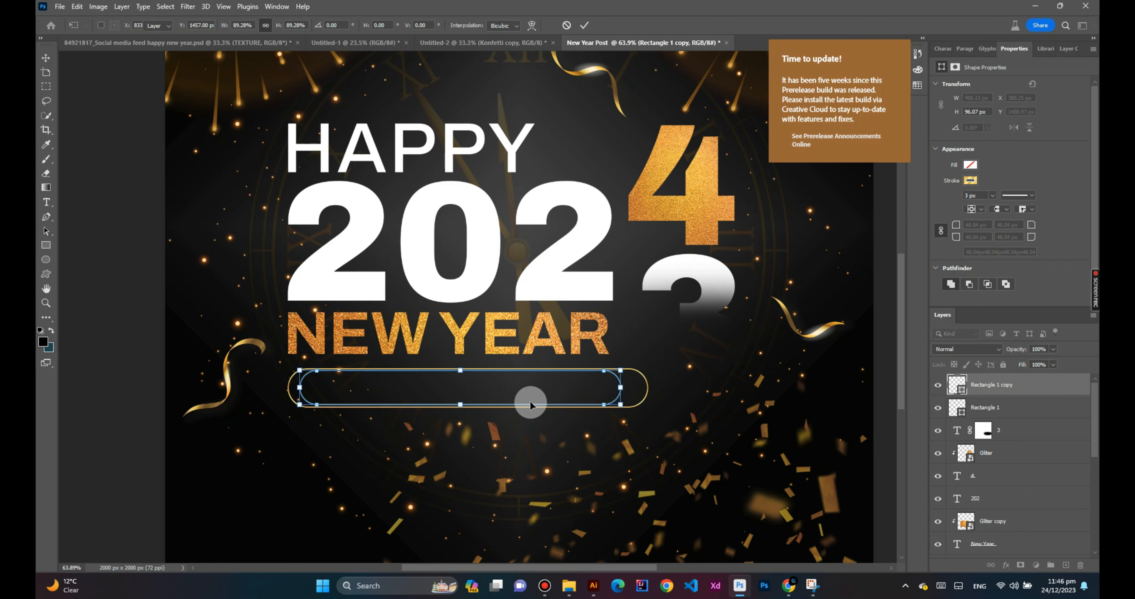
# Move the inner outline close to the outer one's left end and shrink it to about 898 by 95 px
pyautogui.scroll(6, 456, 403)
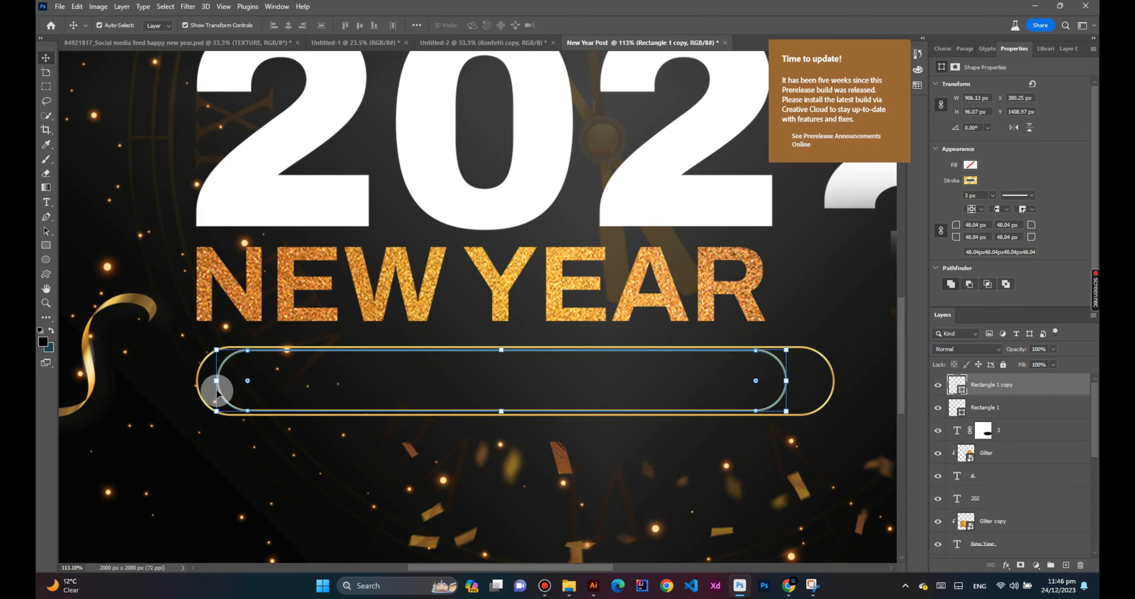
pyautogui.click(216, 395)
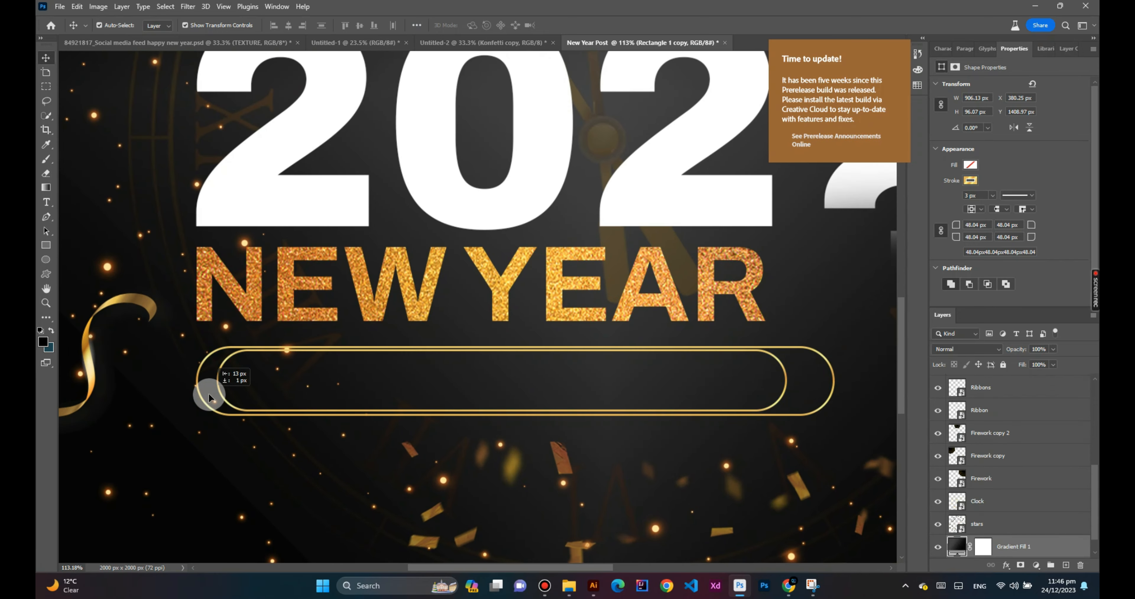
pyautogui.moveTo(217, 396); pyautogui.dragTo(210, 396)
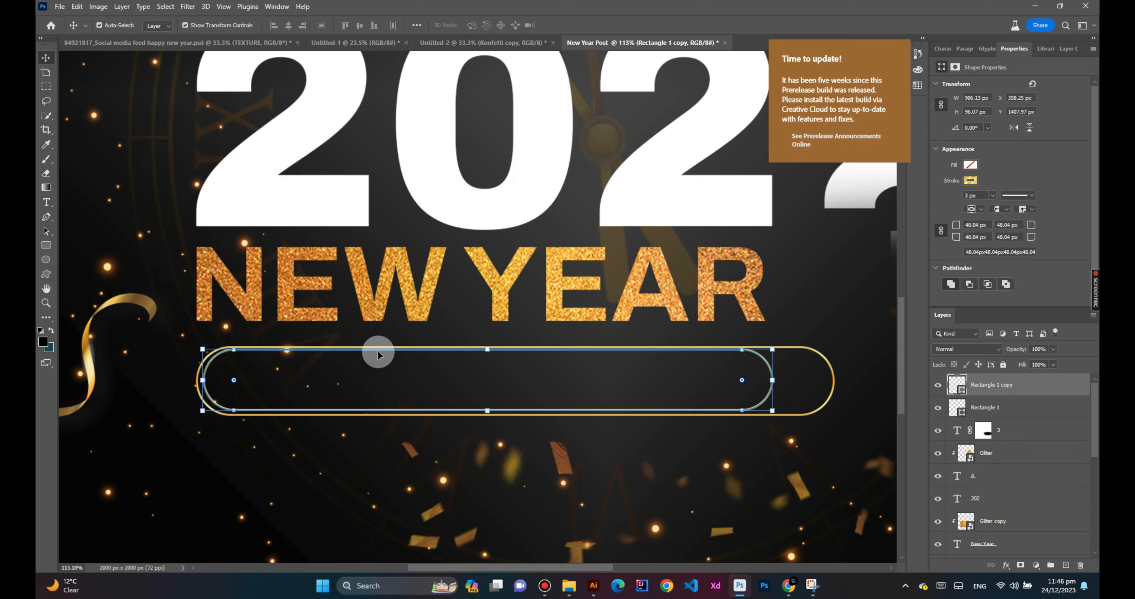
pyautogui.moveTo(773, 347); pyautogui.dragTo(766, 349)
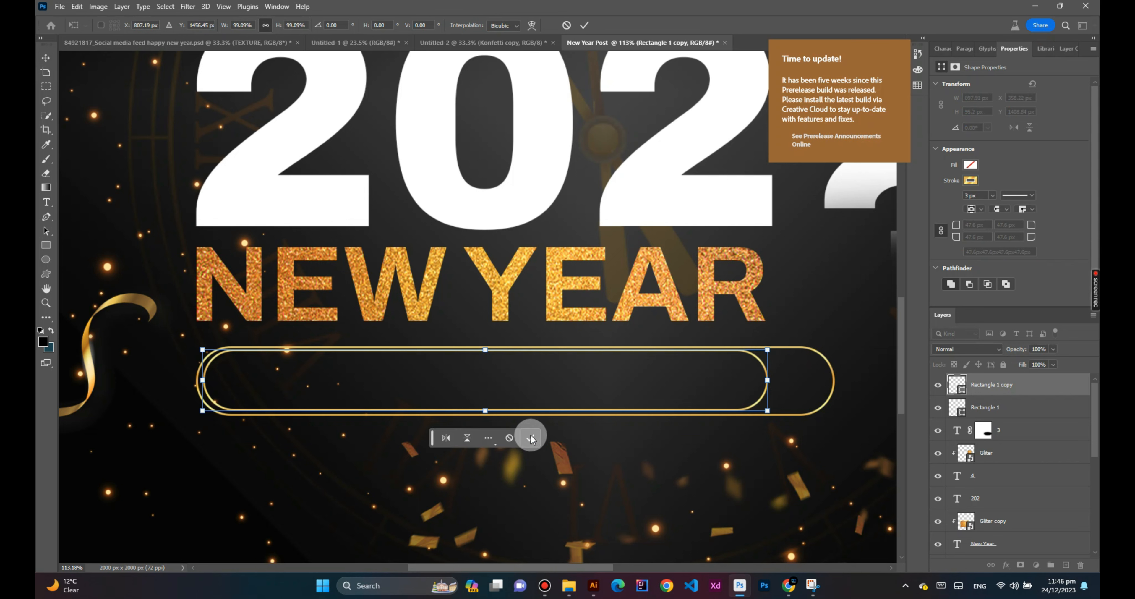
pyautogui.click(531, 437)
# Nudge the inner outline down a few pixels to center it vertically within the outer outline
pyautogui.press('Down')
pyautogui.press('Down')
pyautogui.press('Down')
pyautogui.press('Down')
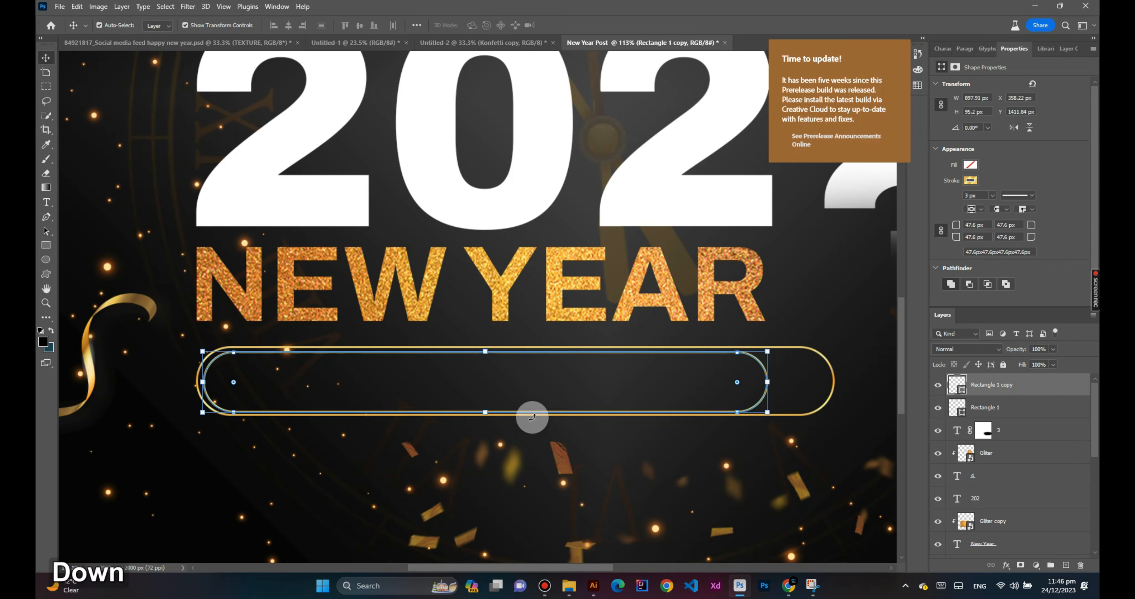
pyautogui.press('Up')
pyautogui.press('Up')
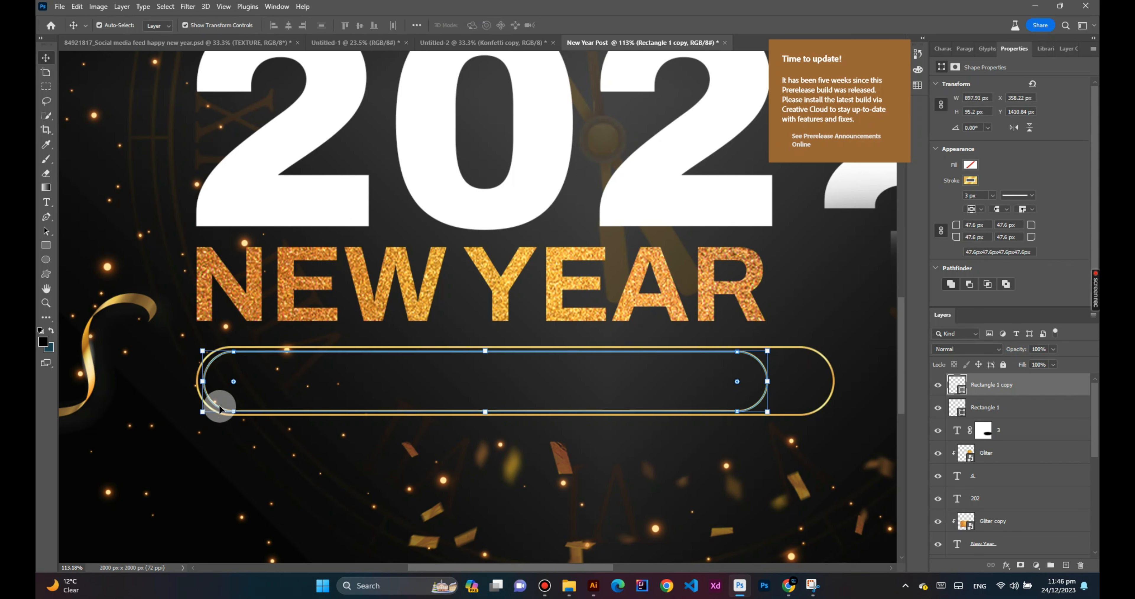
pyautogui.click(328, 517)
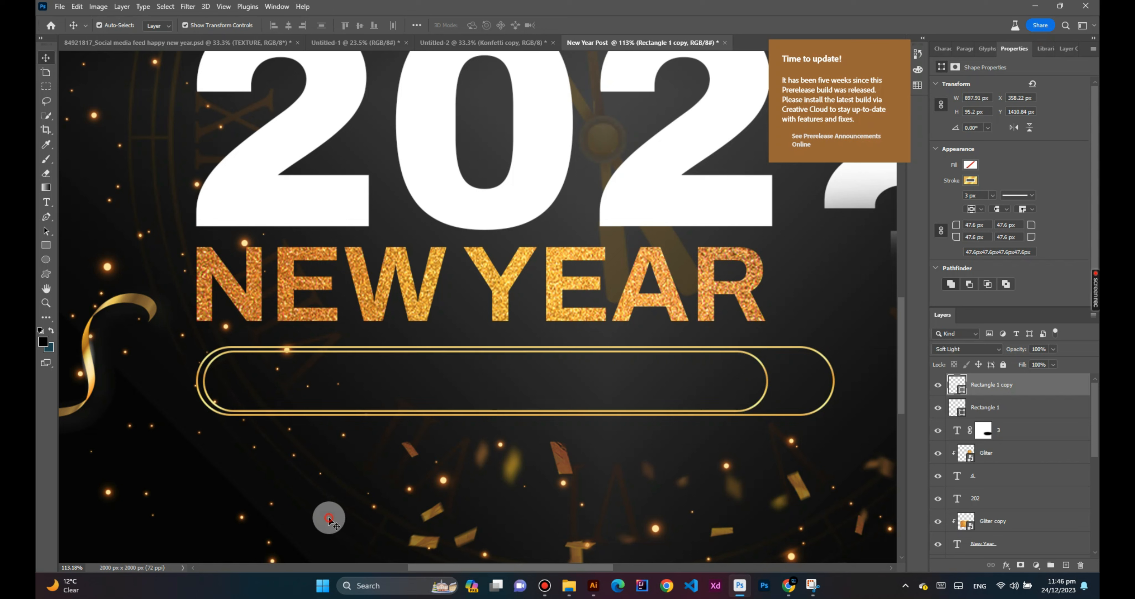
pyautogui.click(363, 355)
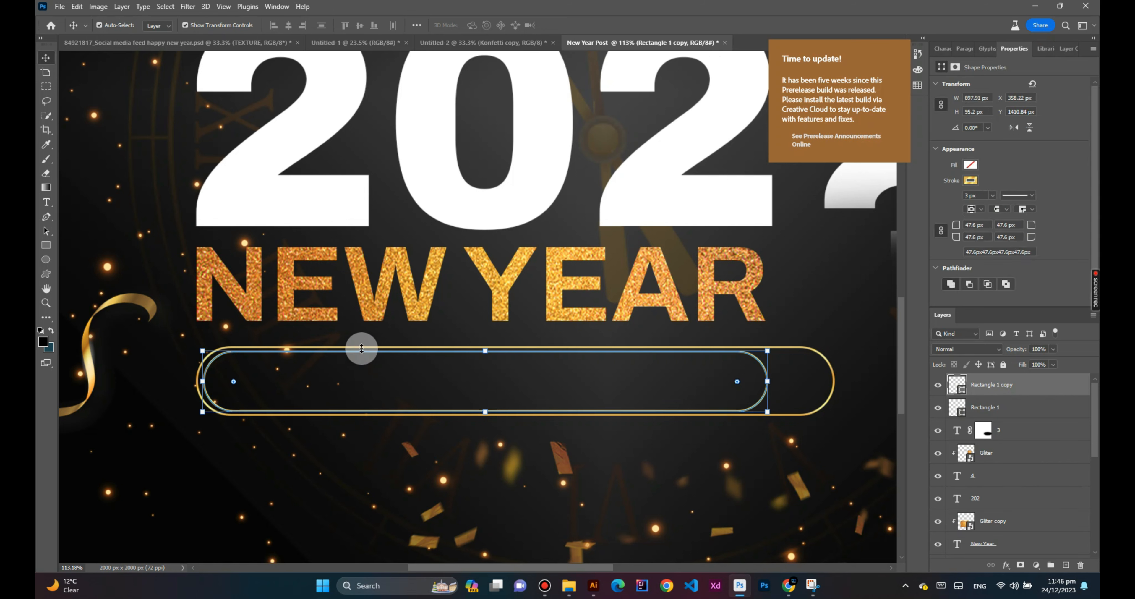
# Nudge the inner rounded bar up 1 px and give it a solid yellow fill with no stroke
pyautogui.press('Up')
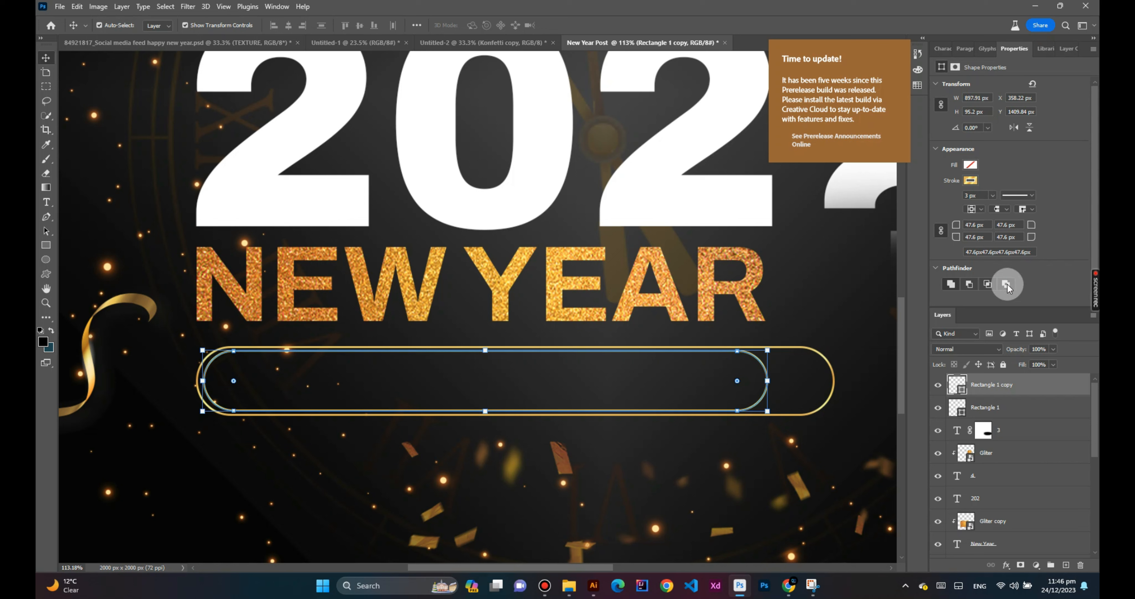
pyautogui.click(971, 167)
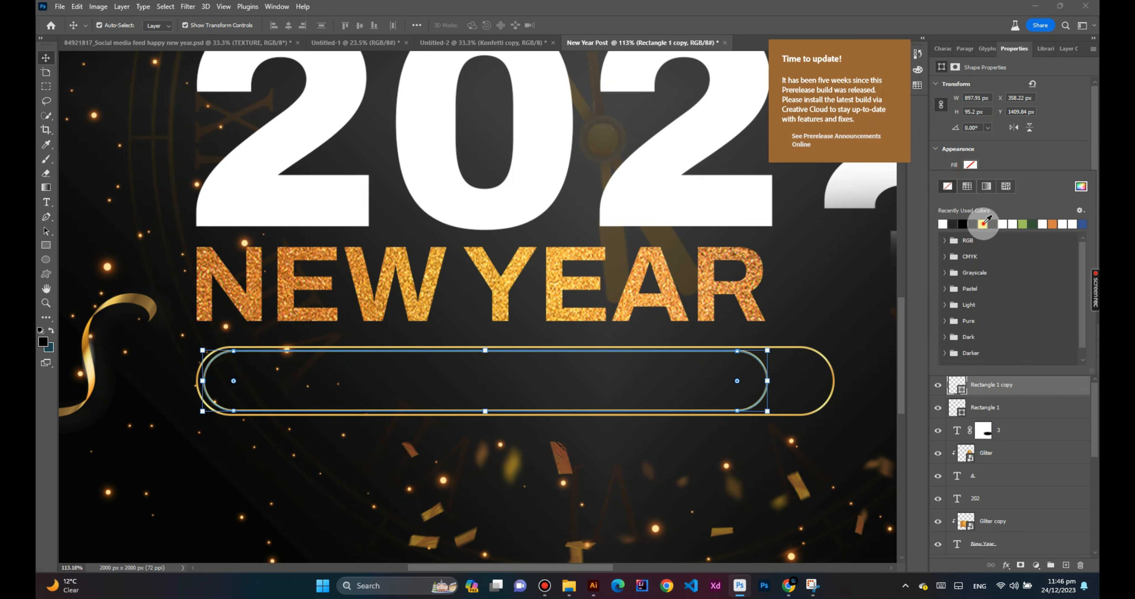
pyautogui.click(978, 222)
pyautogui.click(983, 184)
pyautogui.click(970, 181)
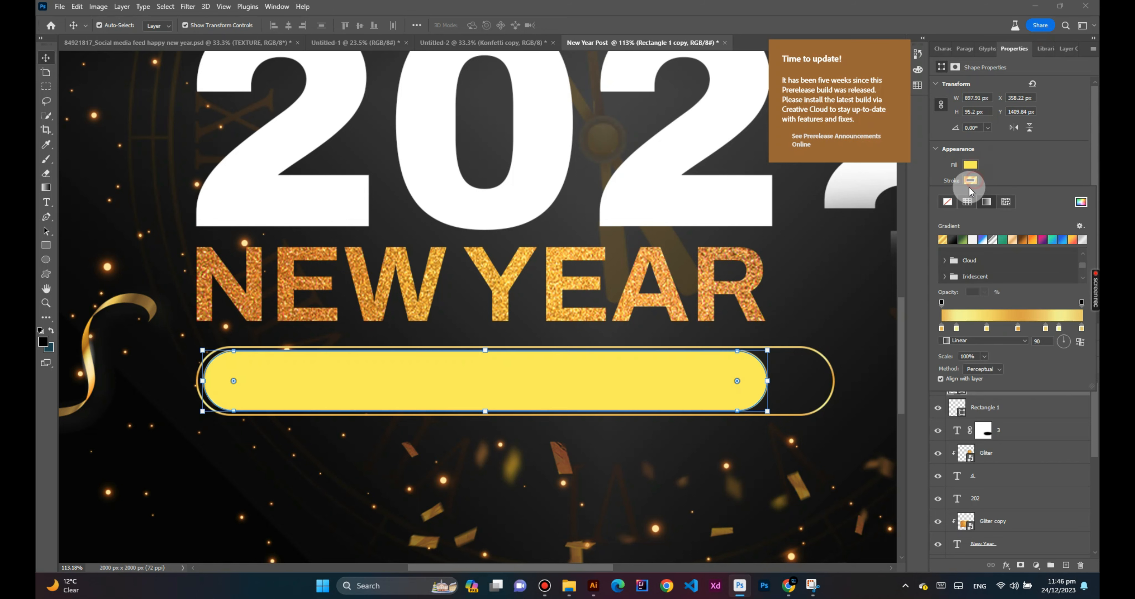
pyautogui.click(948, 203)
pyautogui.click(628, 444)
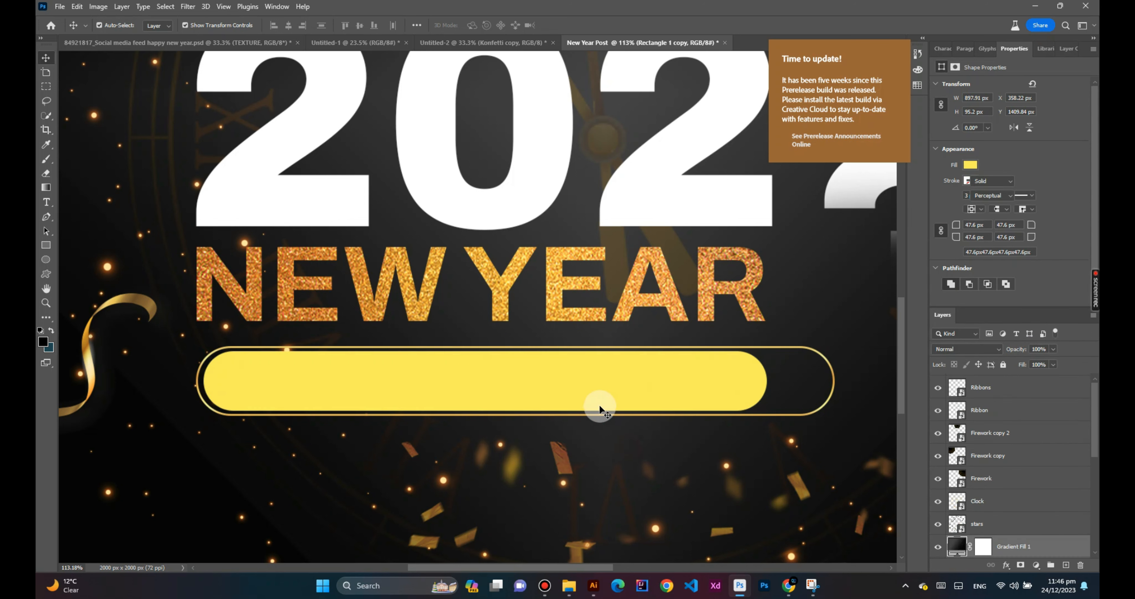
# Nudge the yellow bar 3 px to the left inside the gold outline
pyautogui.click(583, 392)
pyautogui.press('Left')
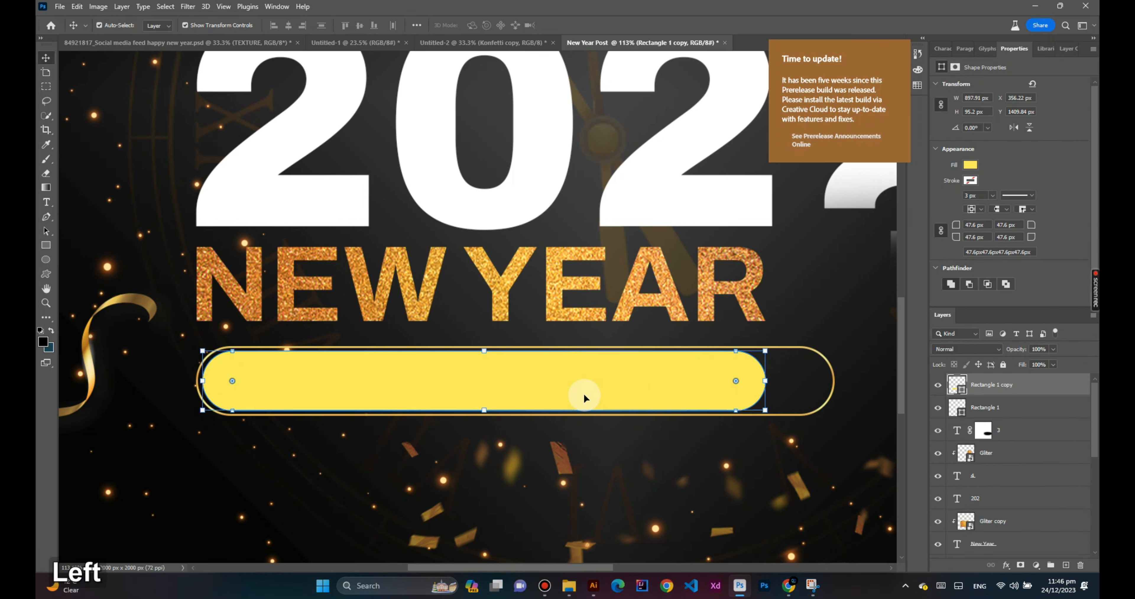
pyautogui.press('Left')
pyautogui.press('Left')
pyautogui.click(564, 453)
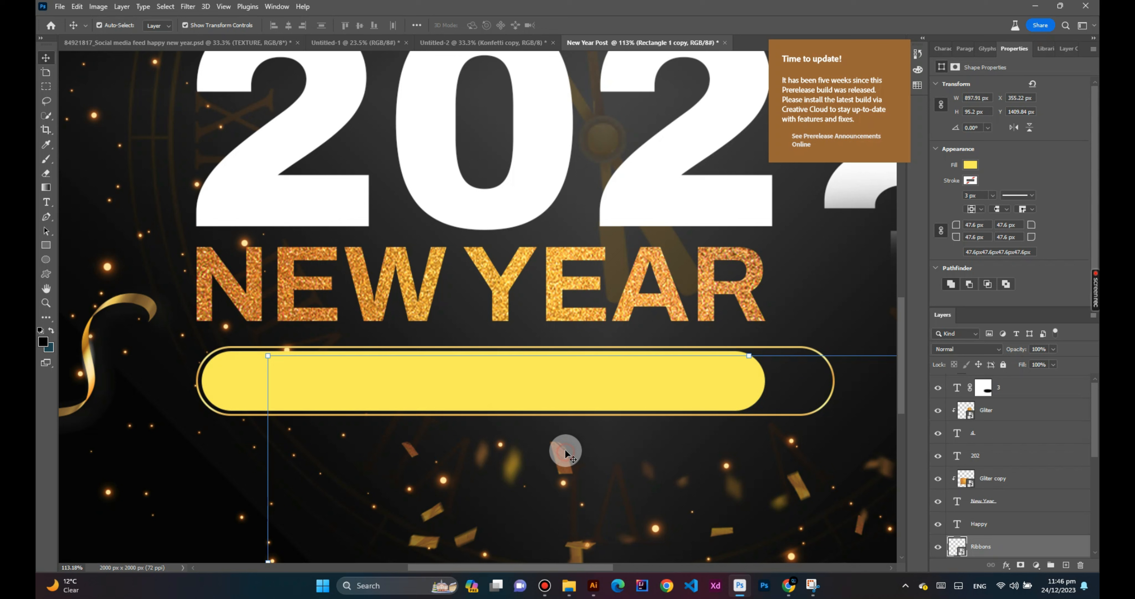
pyautogui.click(527, 390)
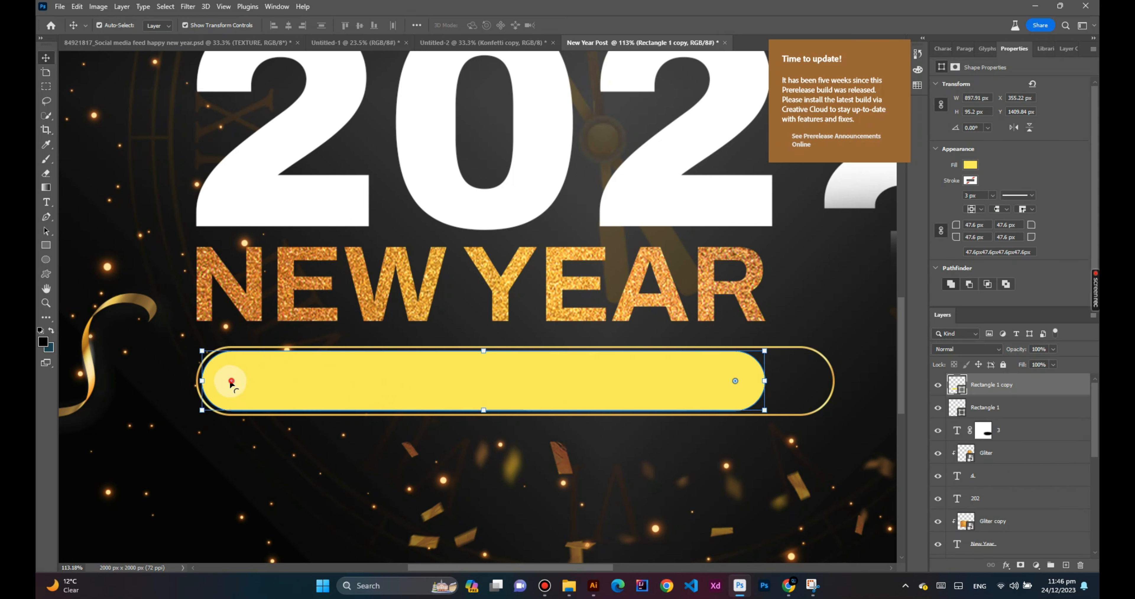
# Set the yellow bar's left corner radii to about 48 px and its right corner radii to 6 px
pyautogui.moveTo(230, 381); pyautogui.dragTo(91, 368)
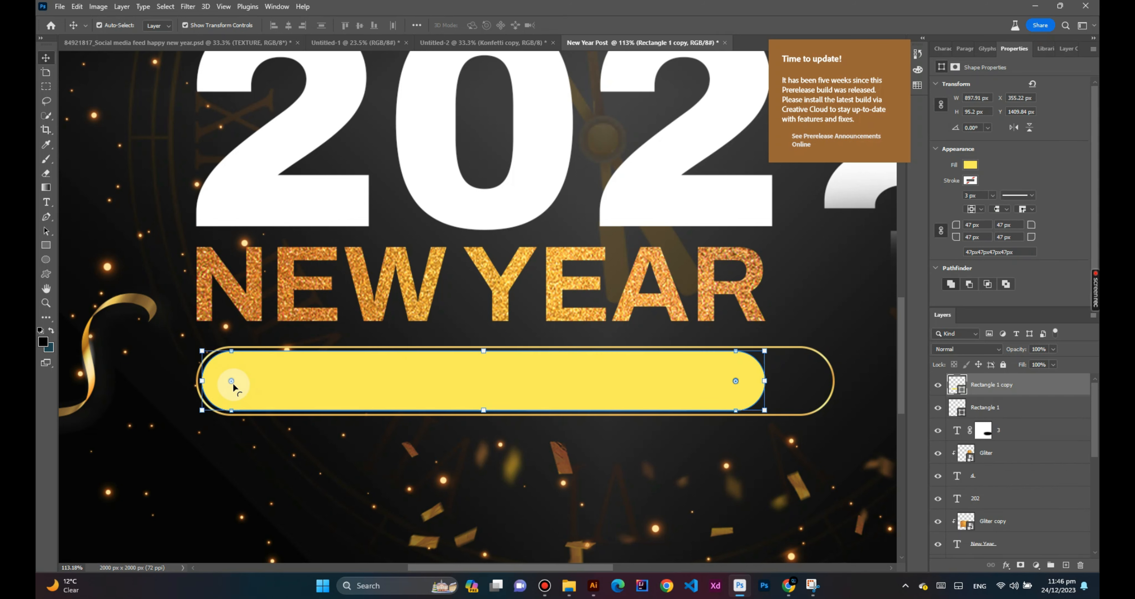
pyautogui.moveTo(231, 381); pyautogui.dragTo(135, 323)
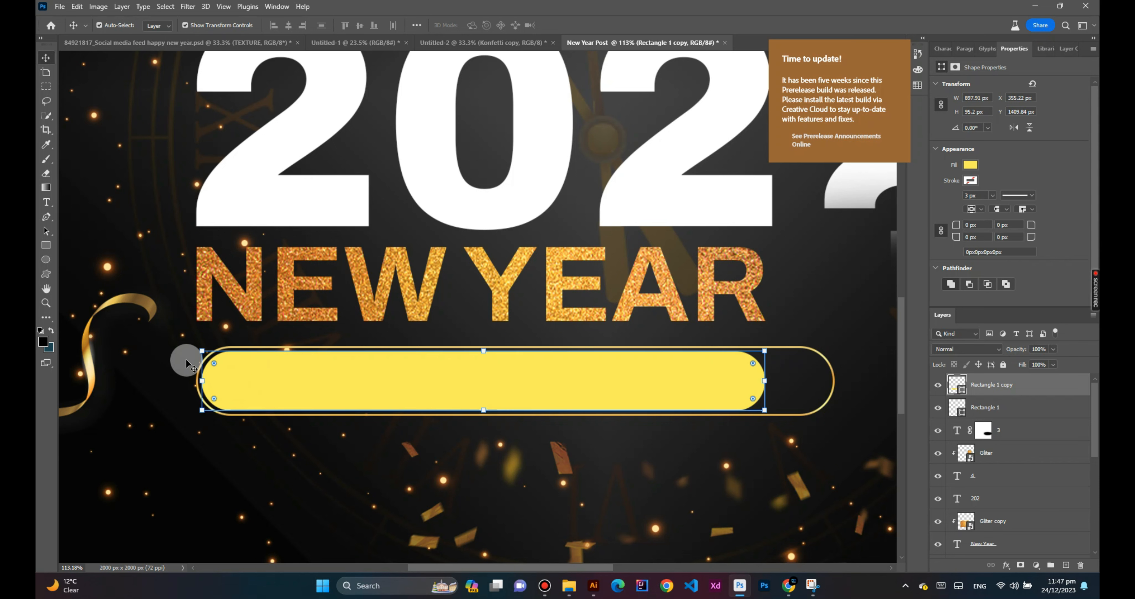
pyautogui.moveTo(214, 365); pyautogui.dragTo(236, 381)
pyautogui.click(222, 372)
pyautogui.click(259, 426)
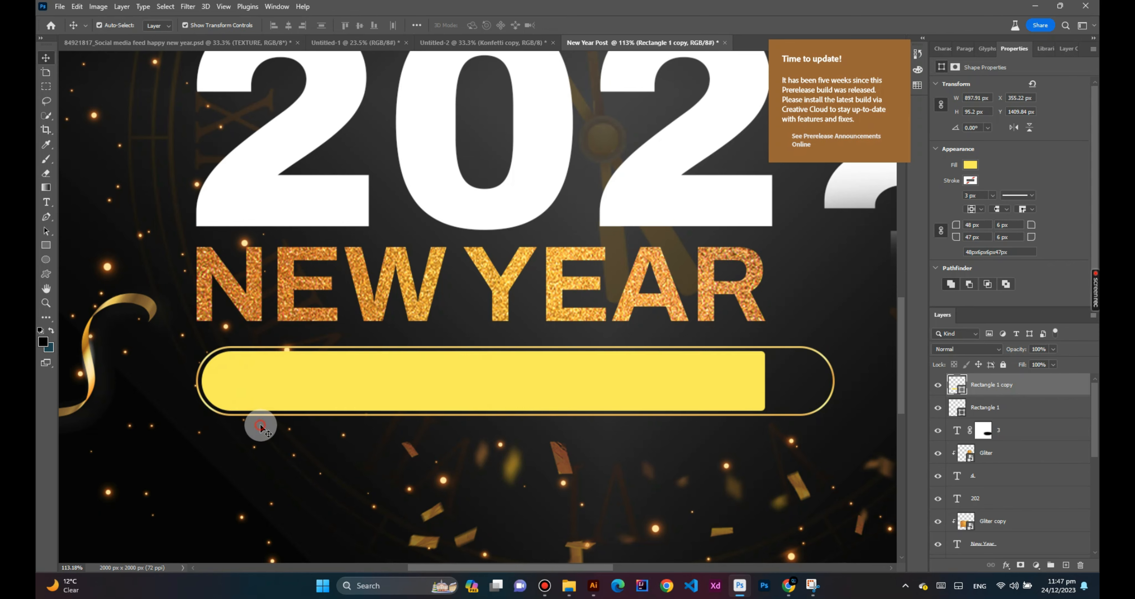
# Reduce all corner radii of the yellow bar to 0 px
pyautogui.scroll(-1, 285, 405)
pyautogui.scroll(-3, 287, 403)
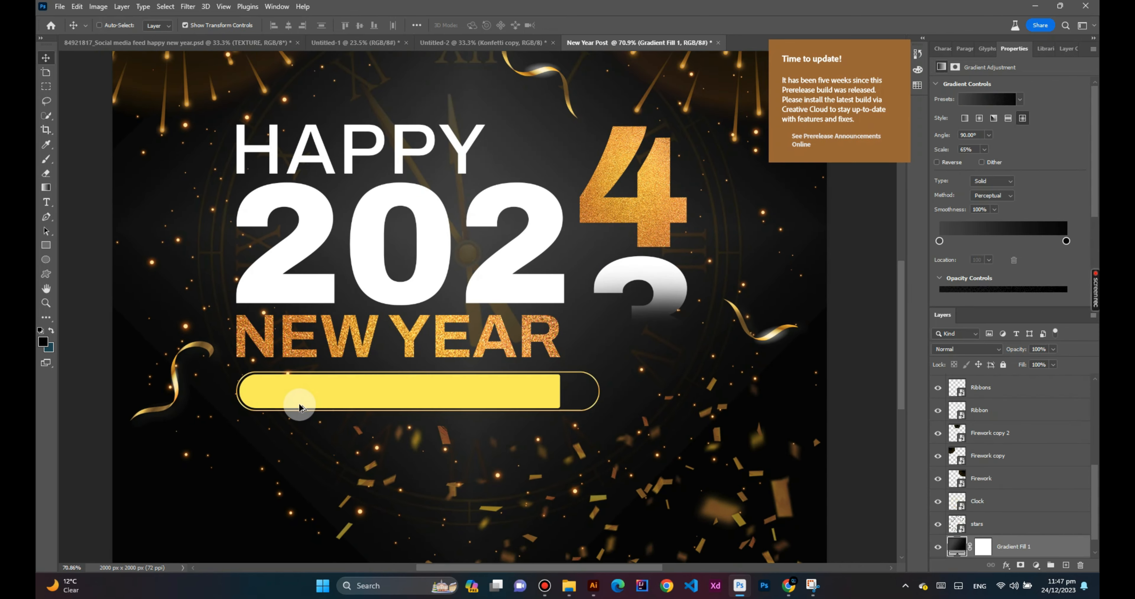
pyautogui.press('ctrl')
pyautogui.scroll(3, 492, 394)
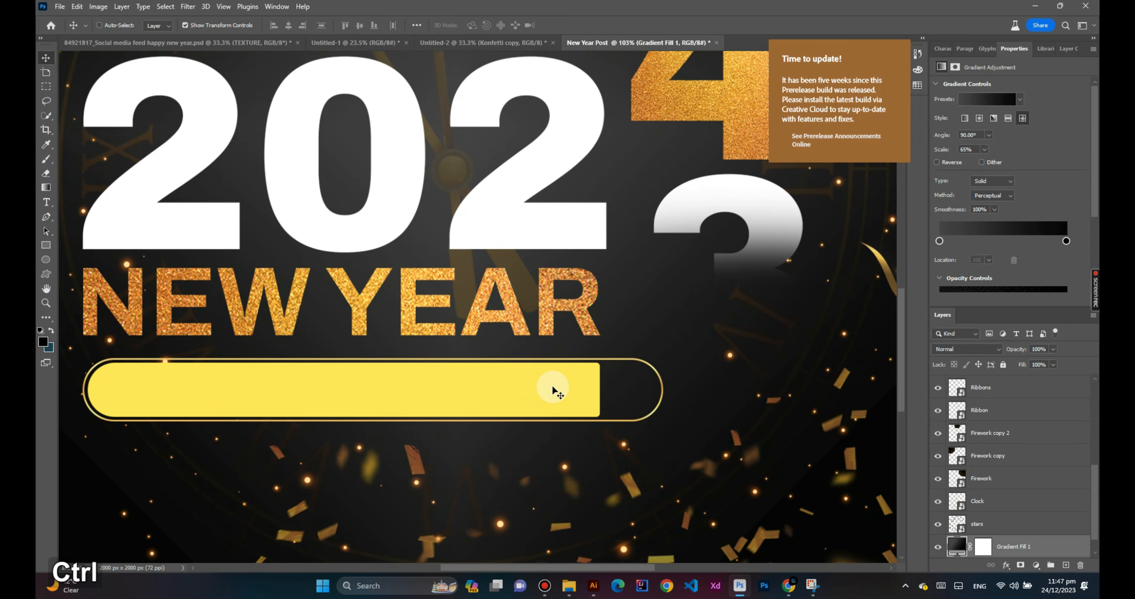
pyautogui.click(582, 385)
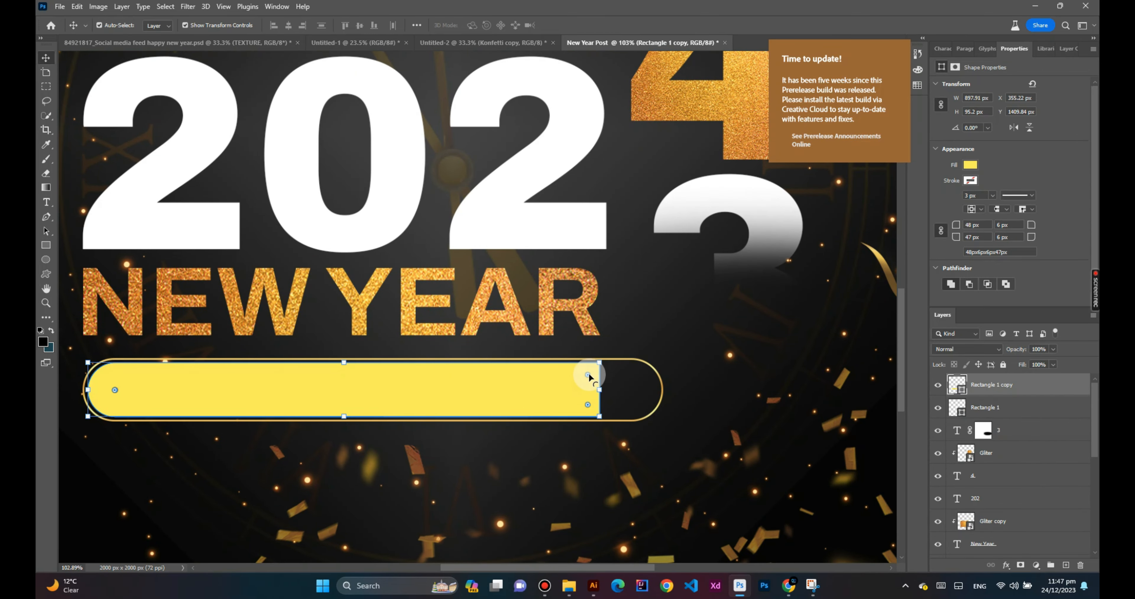
pyautogui.moveTo(587, 374); pyautogui.dragTo(610, 374)
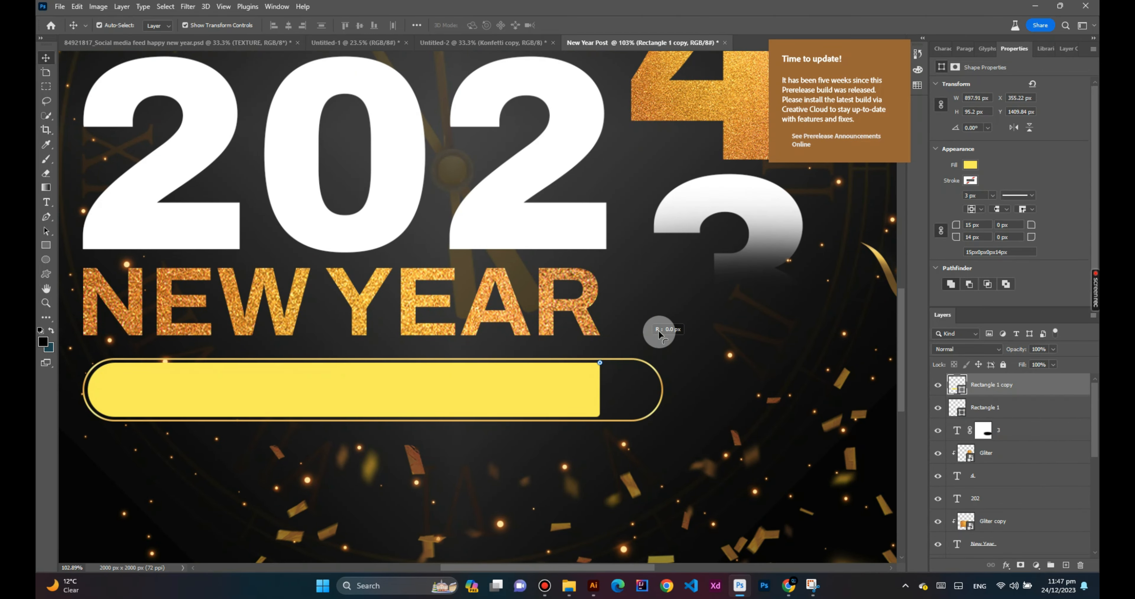
pyautogui.moveTo(687, 317); pyautogui.dragTo(687, 318)
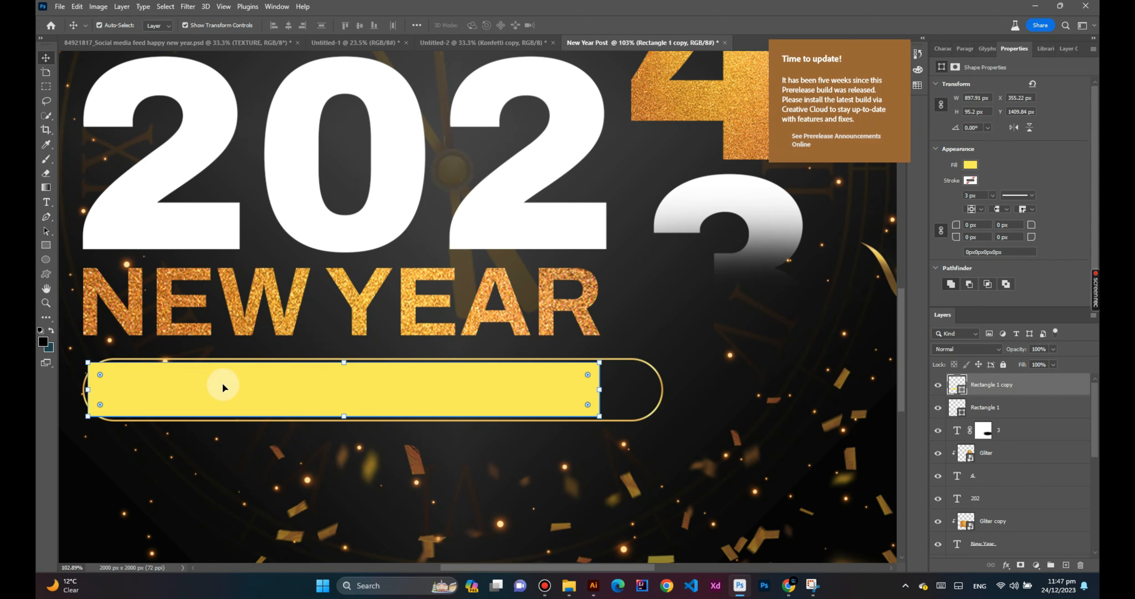
# Round only the yellow bar's left corners, to about 45 px at the upper and 49 px at the lower corner
pyautogui.scroll(3, 106, 385)
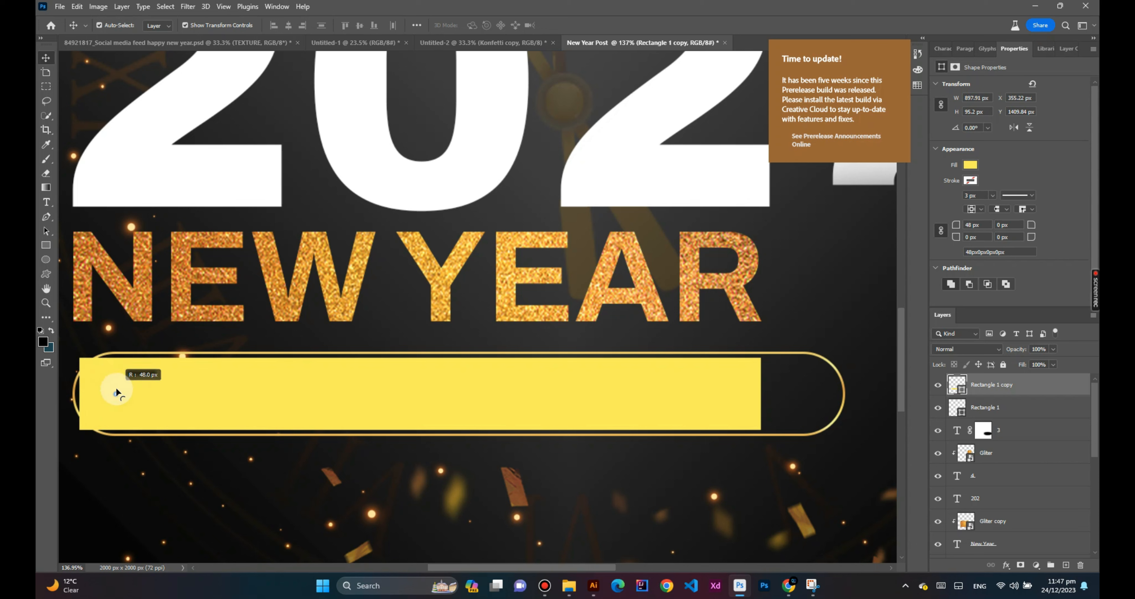
pyautogui.moveTo(115, 386)
pyautogui.mouseDown()
pyautogui.moveTo(92, 412)
pyautogui.moveTo(119, 406)
pyautogui.mouseUp()
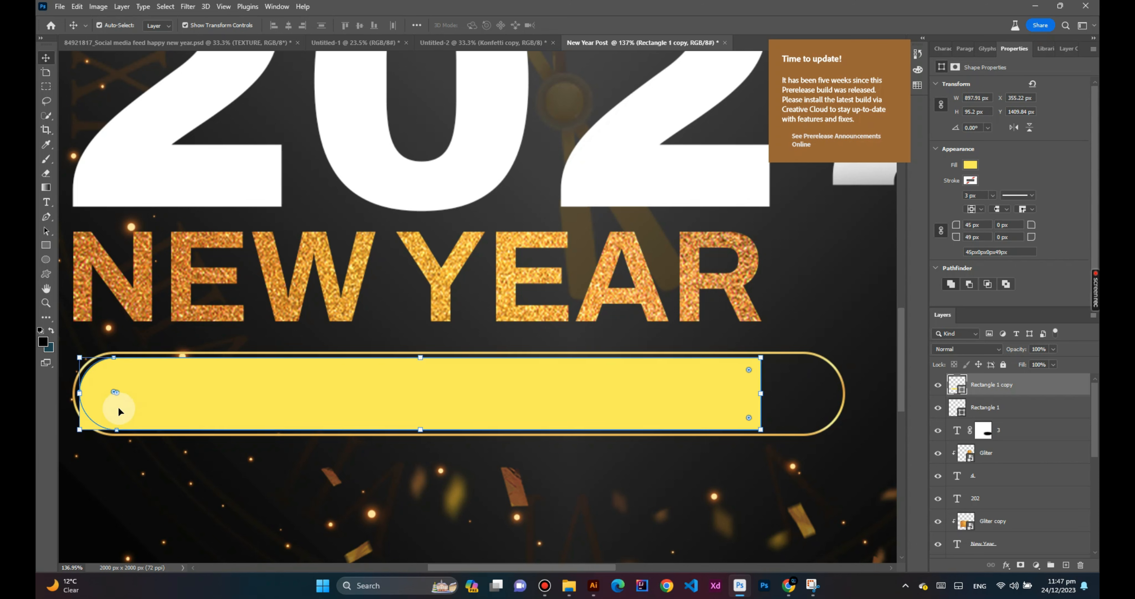
pyautogui.click(207, 492)
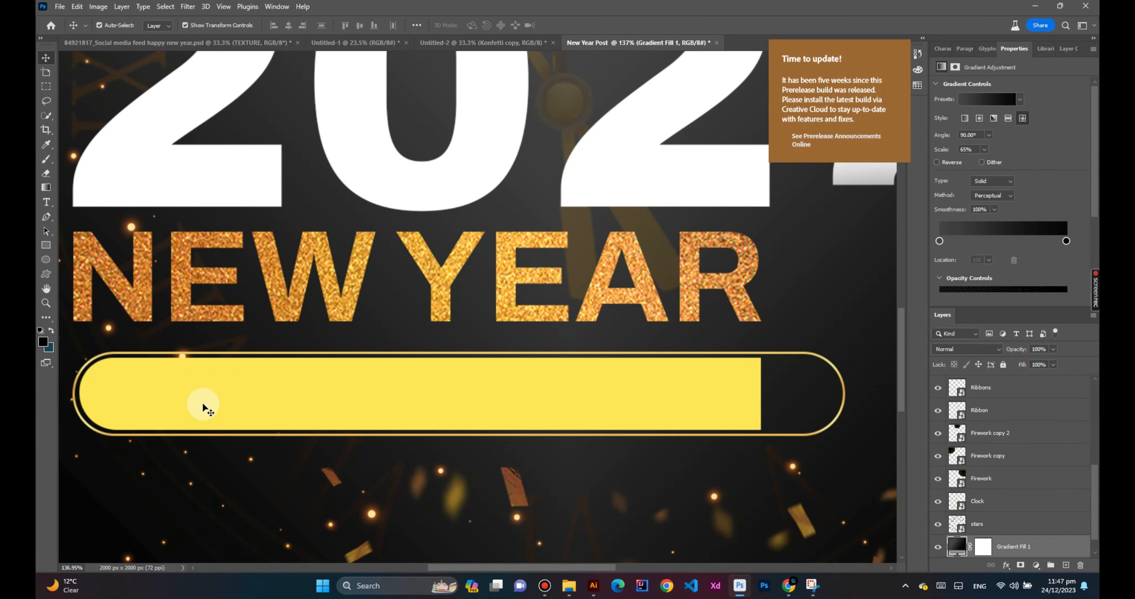
# Shorten the yellow bar from its right end to a width of about 807 px
pyautogui.scroll(-8, 211, 413)
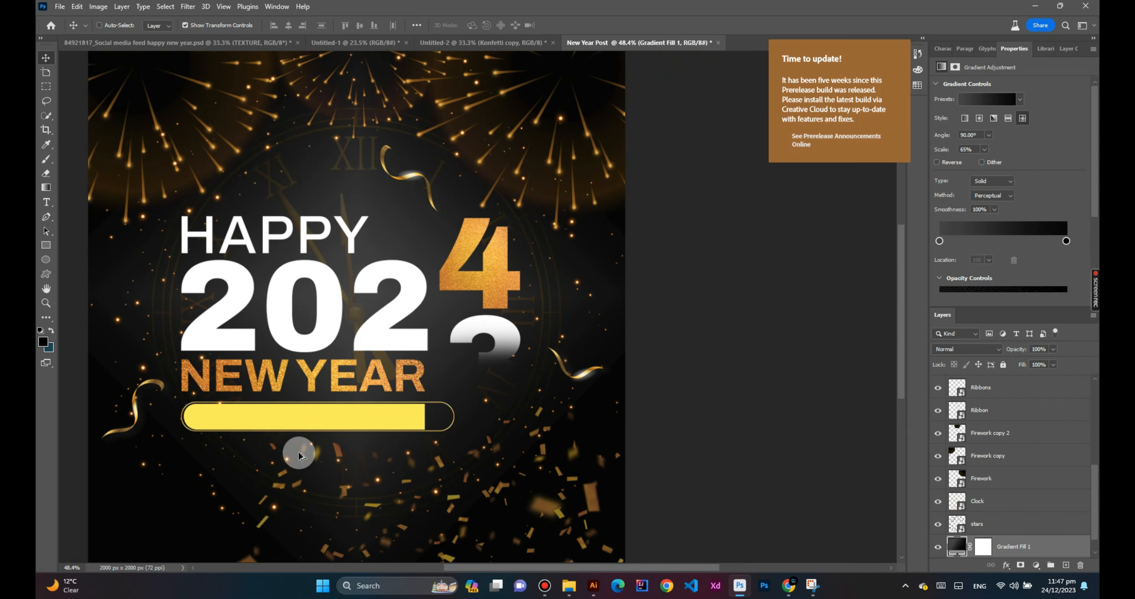
pyautogui.moveTo(324, 465); pyautogui.dragTo(438, 438)
pyautogui.click(488, 392)
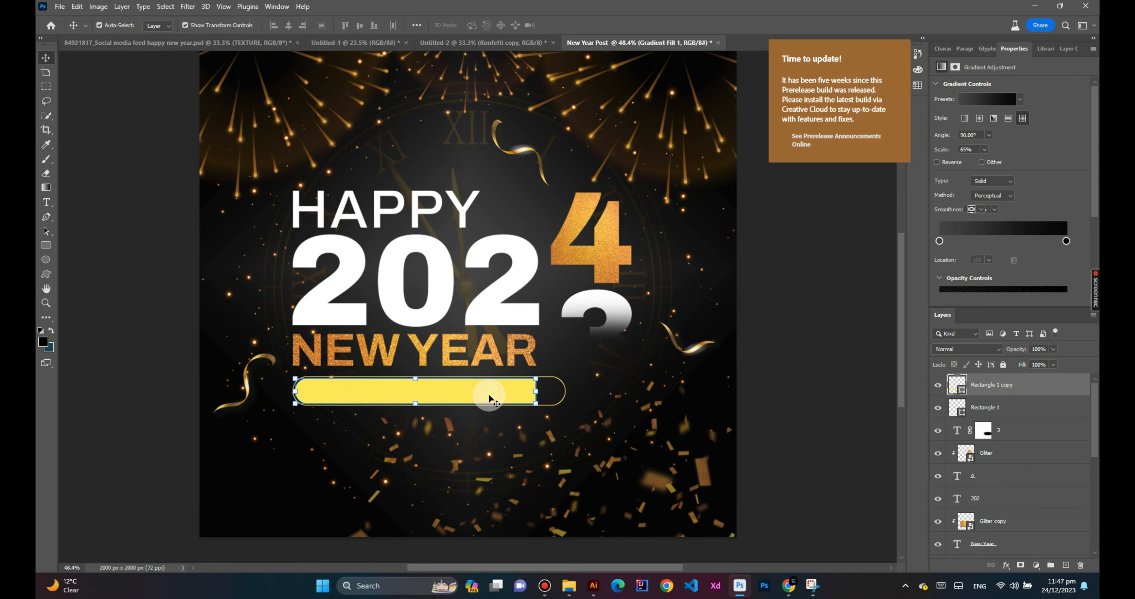
pyautogui.moveTo(530, 391); pyautogui.dragTo(512, 409)
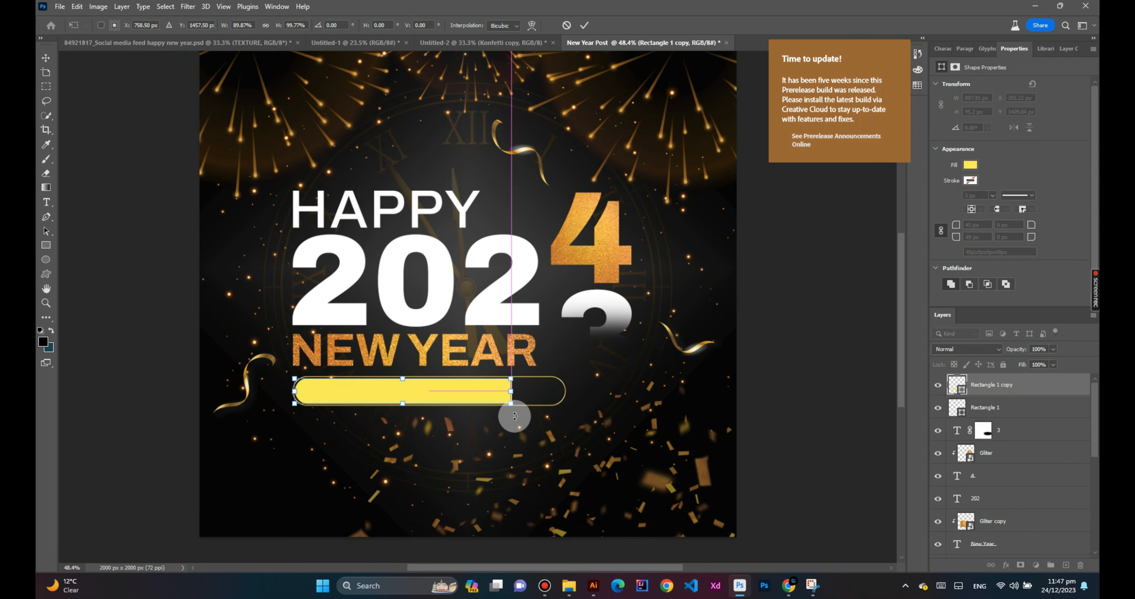
pyautogui.click(461, 430)
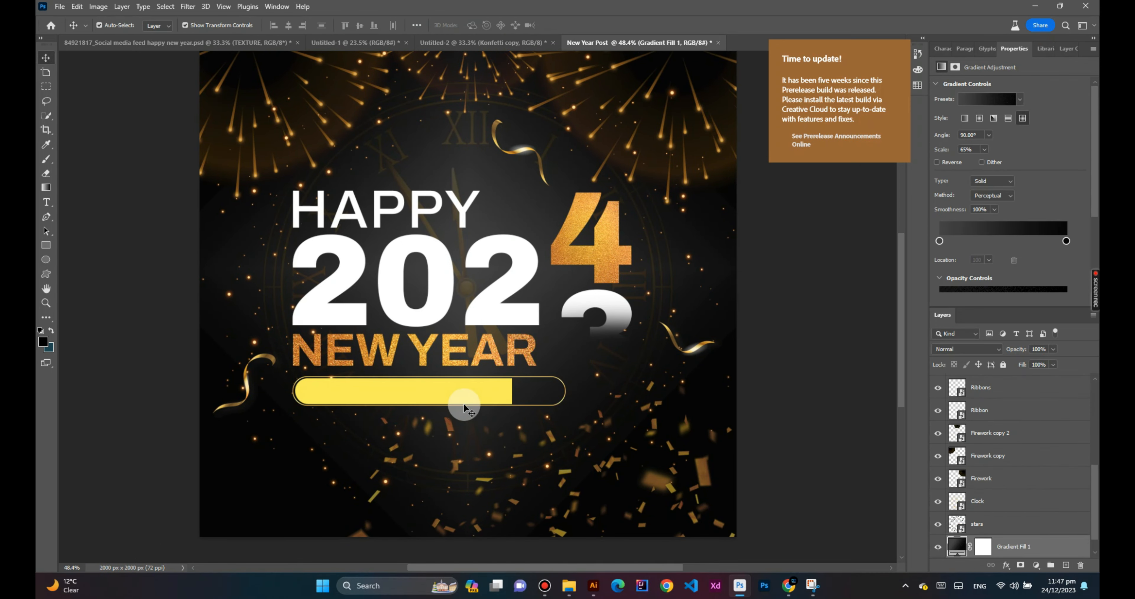
# Reduce the yellow bar's height to about 88 px and nudge it down 4 px to center it in the gold outline
pyautogui.click(469, 388)
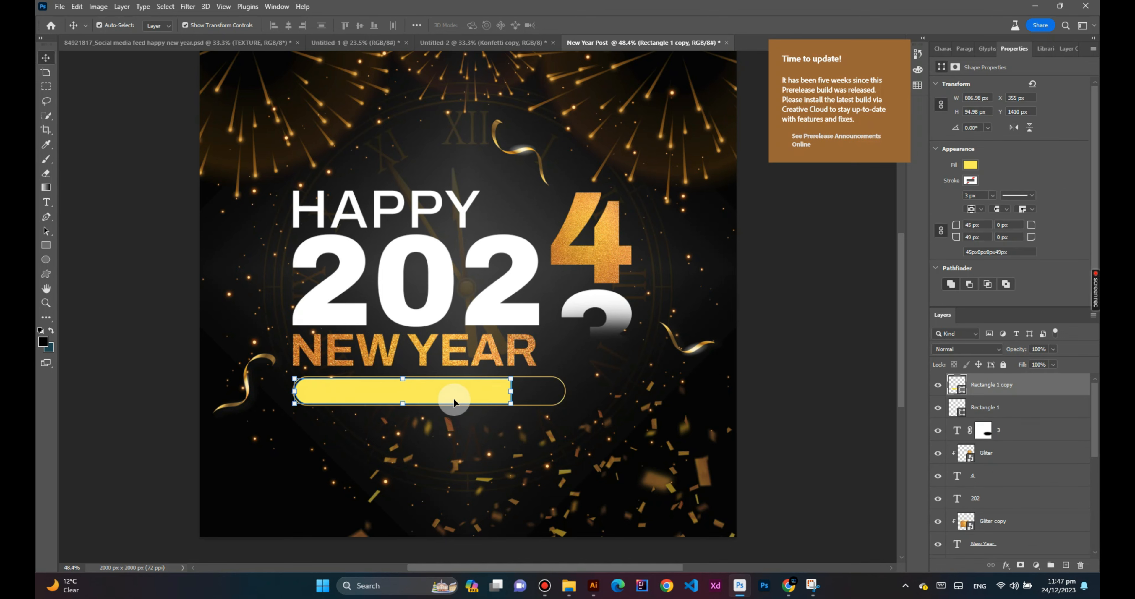
pyautogui.scroll(5, 451, 400)
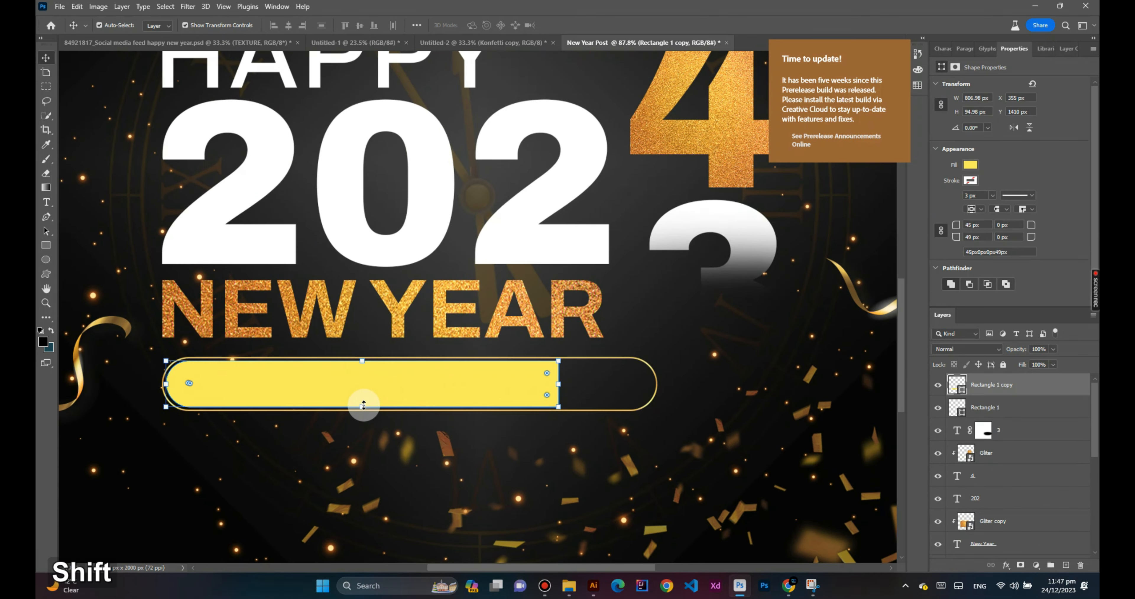
pyautogui.moveTo(364, 402); pyautogui.dragTo(364, 398)
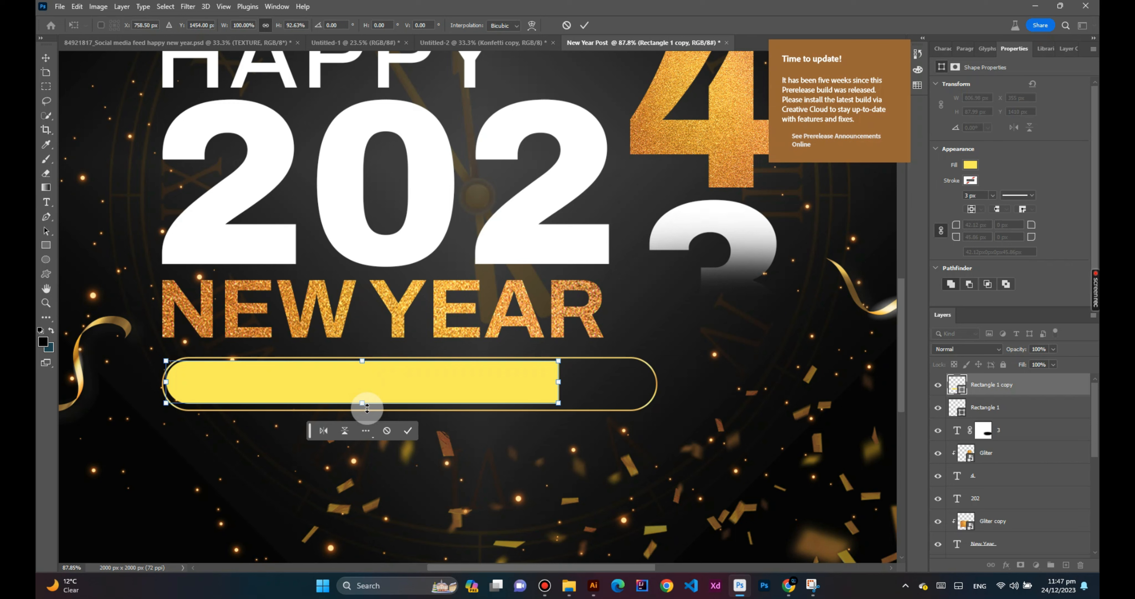
pyautogui.click(407, 430)
pyautogui.press('Down')
pyautogui.press('Down')
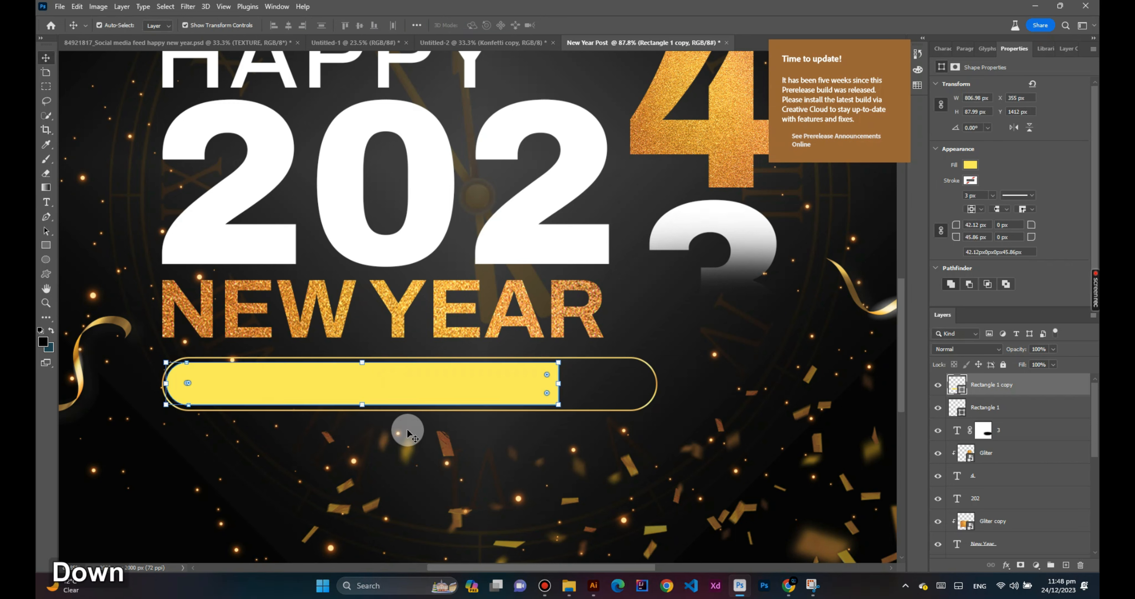
pyautogui.click(410, 433)
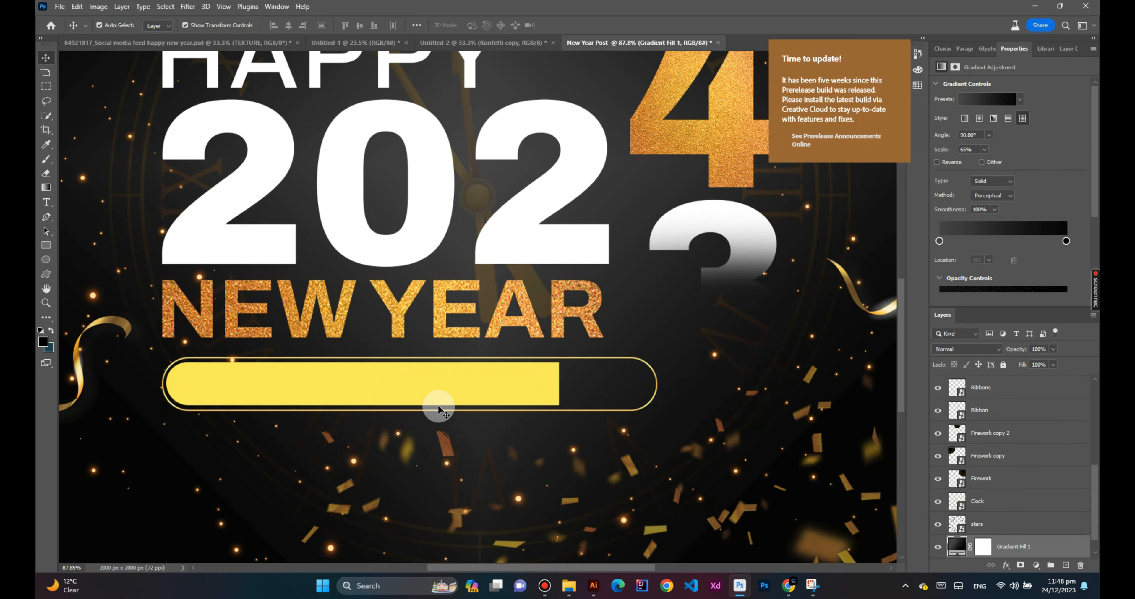
pyautogui.click(447, 394)
pyautogui.press('Down')
pyautogui.press('Down')
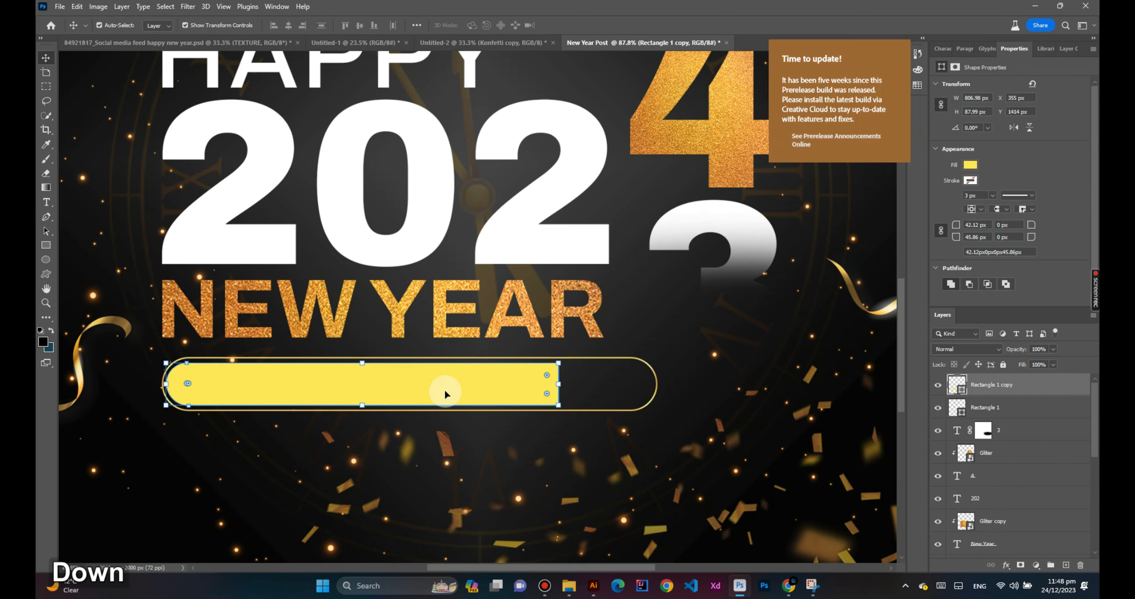
# Duplicate the glitter texture of the number 4 and place the copy at the top of the layer stack, unclipped
pyautogui.keyDown('ctrl'); pyautogui.click(446, 464); pyautogui.keyUp('ctrl')
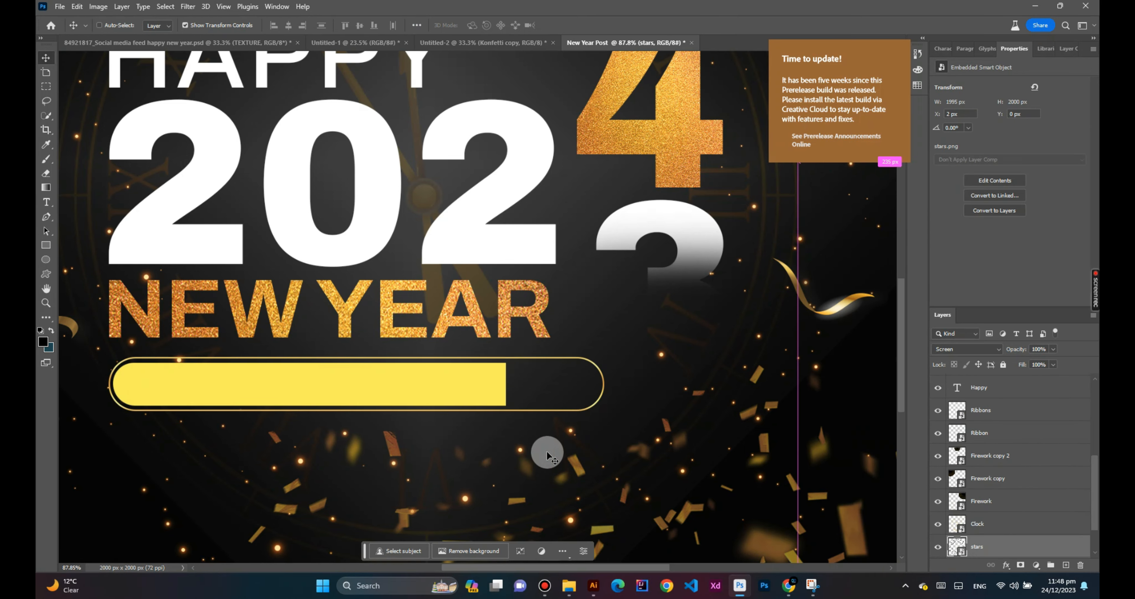
pyautogui.scroll(-3, 547, 451)
pyautogui.scroll(2, 846, 379)
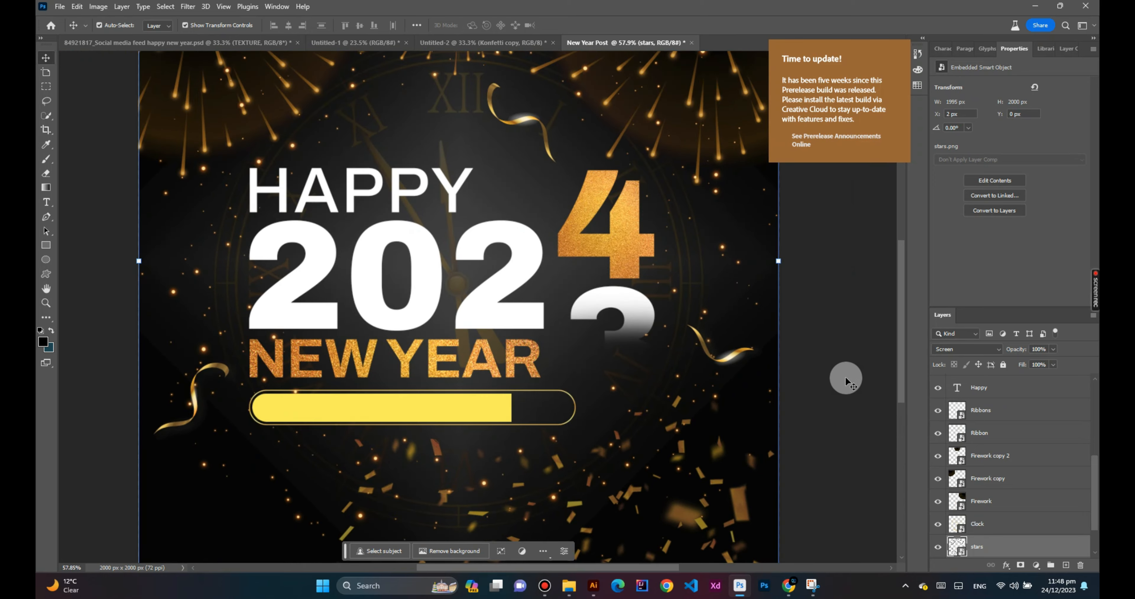
pyautogui.scroll(-3, 844, 379)
pyautogui.click(763, 365)
pyautogui.moveTo(763, 359); pyautogui.dragTo(762, 415)
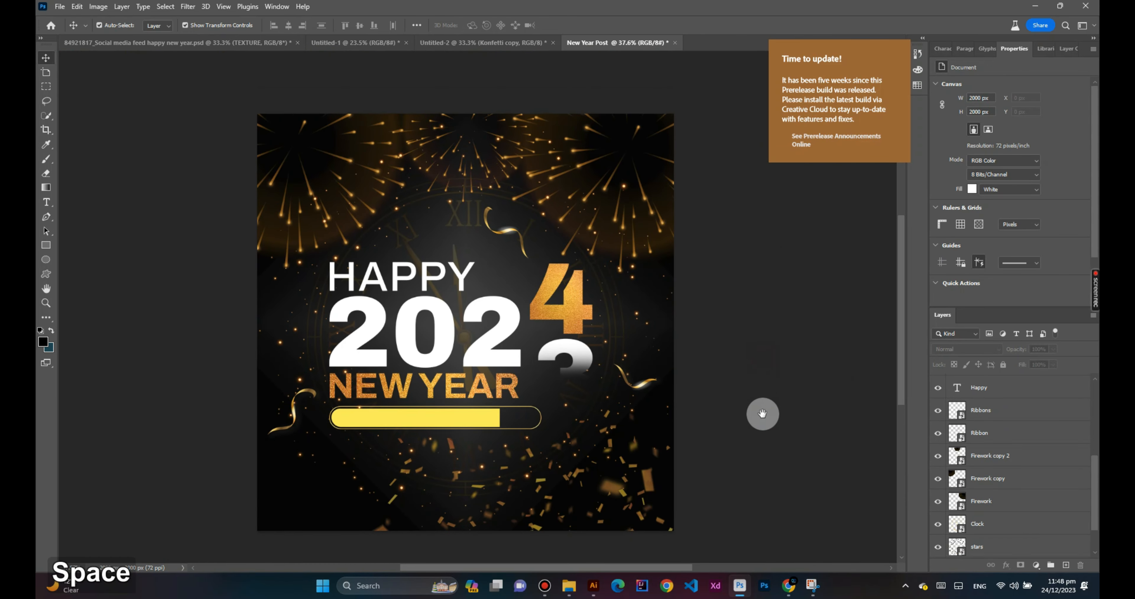
pyautogui.click(589, 321)
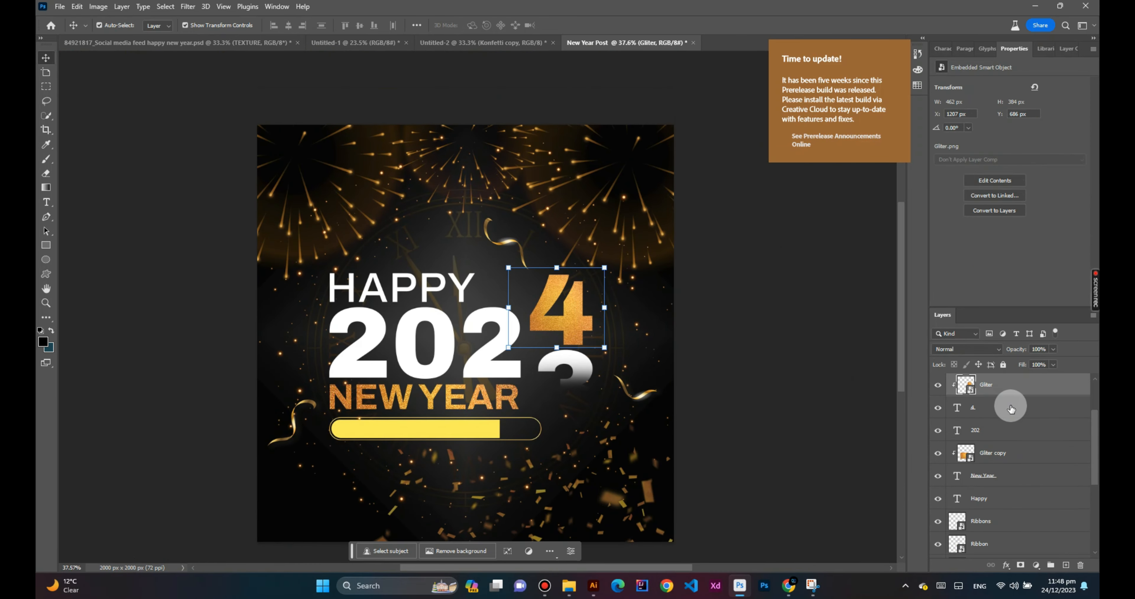
pyautogui.hotkey('ctrl', 'j')
pyautogui.moveTo(1000, 386)
pyautogui.mouseDown()
pyautogui.moveTo(1014, 543)
pyautogui.moveTo(1026, 561)
pyautogui.moveTo(1019, 364)
pyautogui.moveTo(1013, 403)
pyautogui.moveTo(1004, 379)
pyautogui.mouseUp()
# Move the glitter copy over the yellow bar and scale it up to about 912 px wide to cover the whole bar
pyautogui.moveTo(514, 314); pyautogui.dragTo(366, 439)
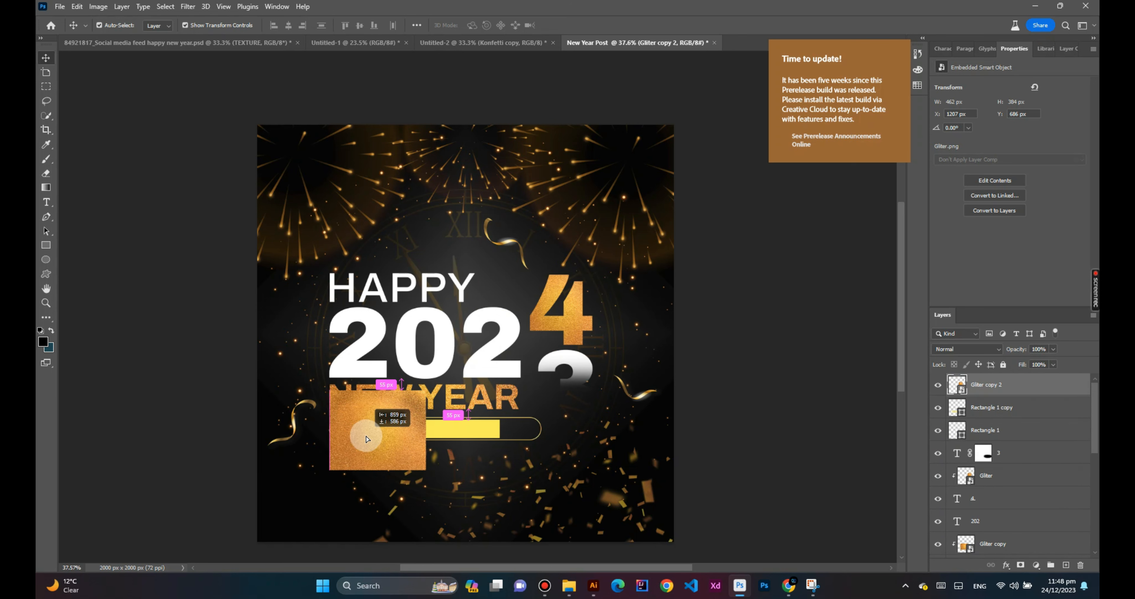
pyautogui.moveTo(447, 432); pyautogui.dragTo(246, 429)
pyautogui.moveTo(524, 431); pyautogui.dragTo(562, 435)
pyautogui.moveTo(252, 428); pyautogui.dragTo(244, 429)
# Apply the transformation and clip the glitter copy to the yellow bar with a clipping mask
pyautogui.click(1045, 390)
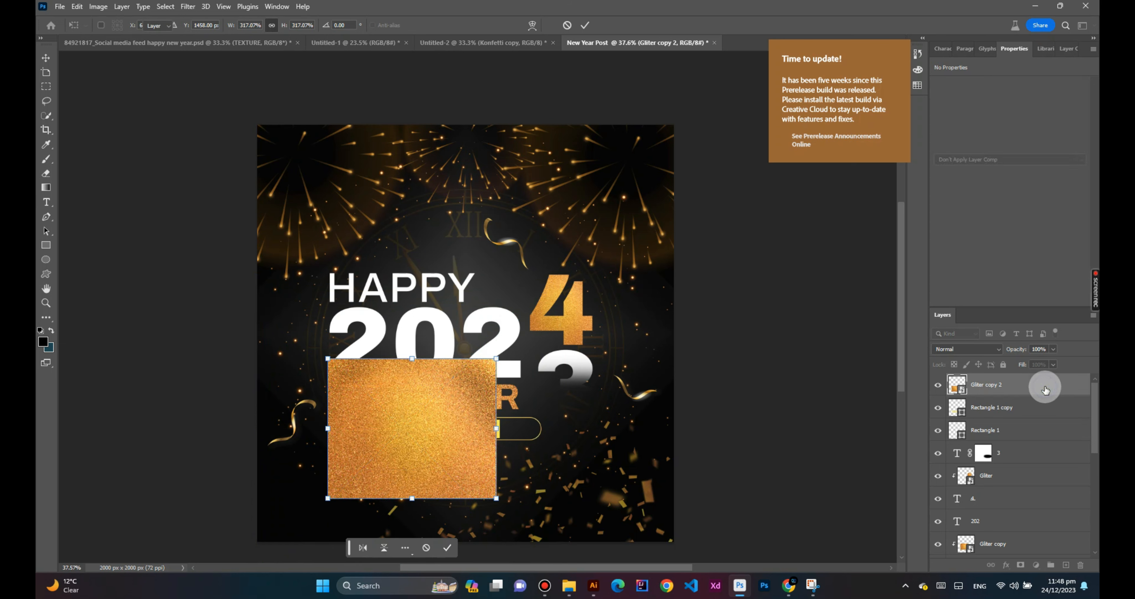
pyautogui.rightClick(1040, 387)
pyautogui.click(1000, 374)
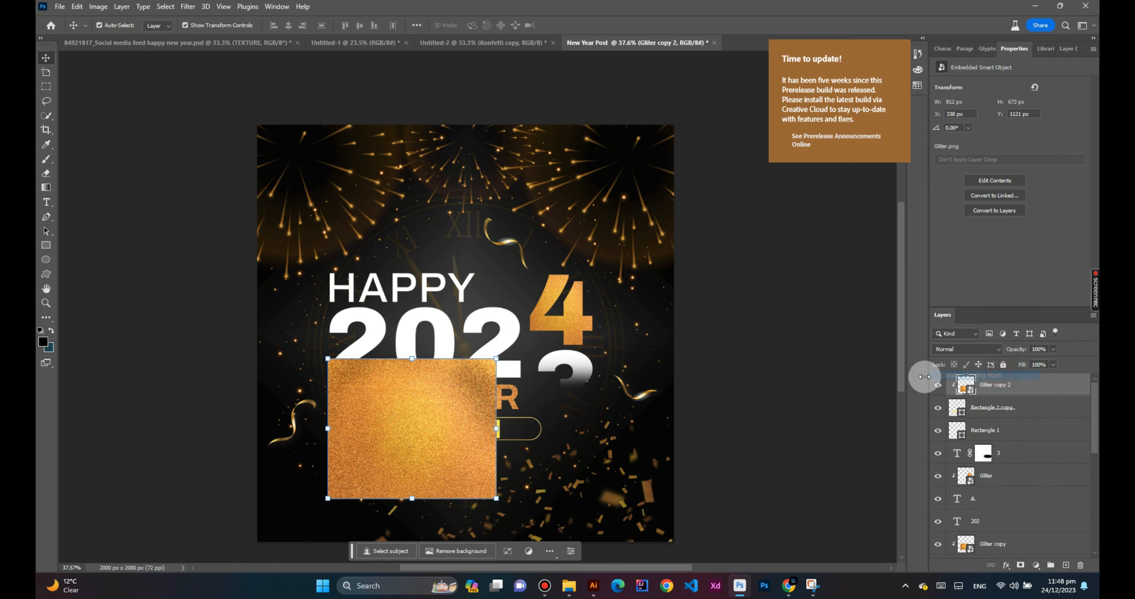
# Scale the clipped glitter copy to about 321.5% so it fully covers the bar's width, and apply the transformation
pyautogui.click(498, 429)
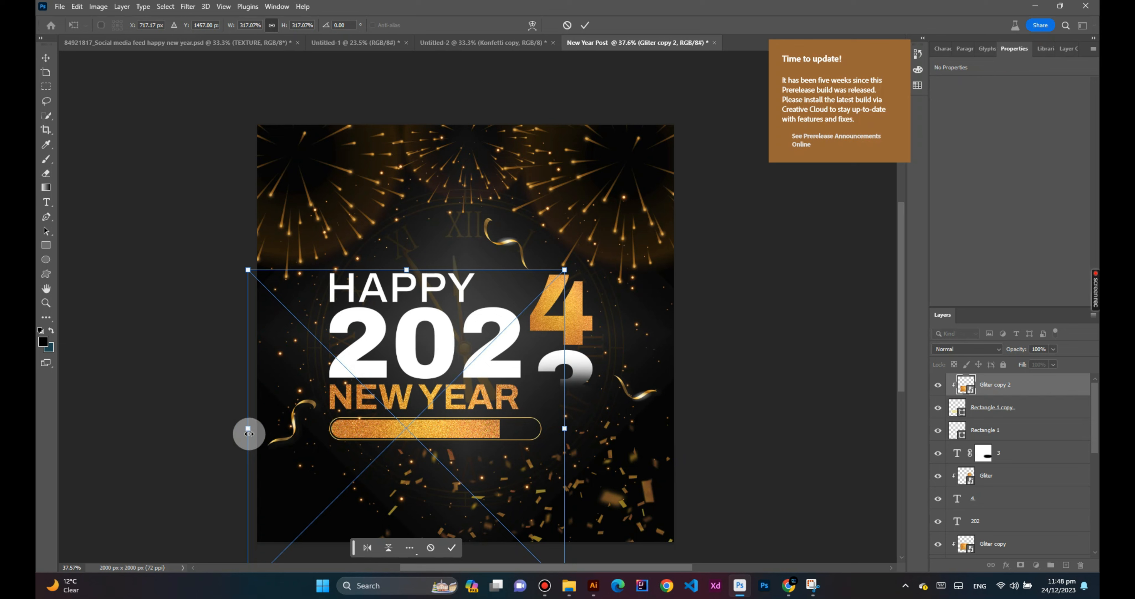
pyautogui.moveTo(248, 428); pyautogui.dragTo(243, 428)
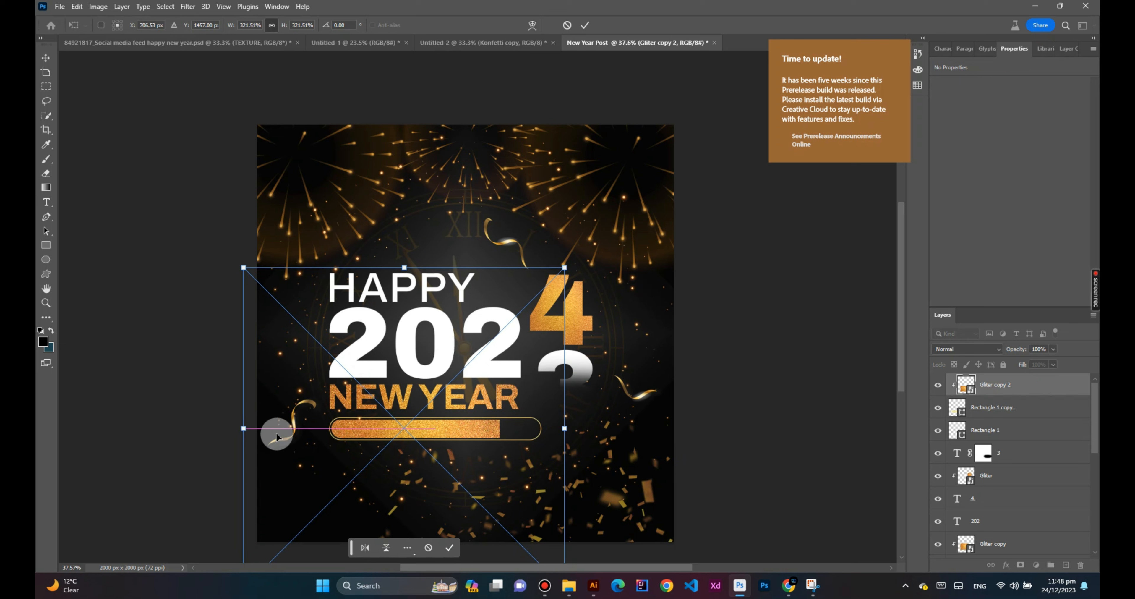
pyautogui.click(453, 549)
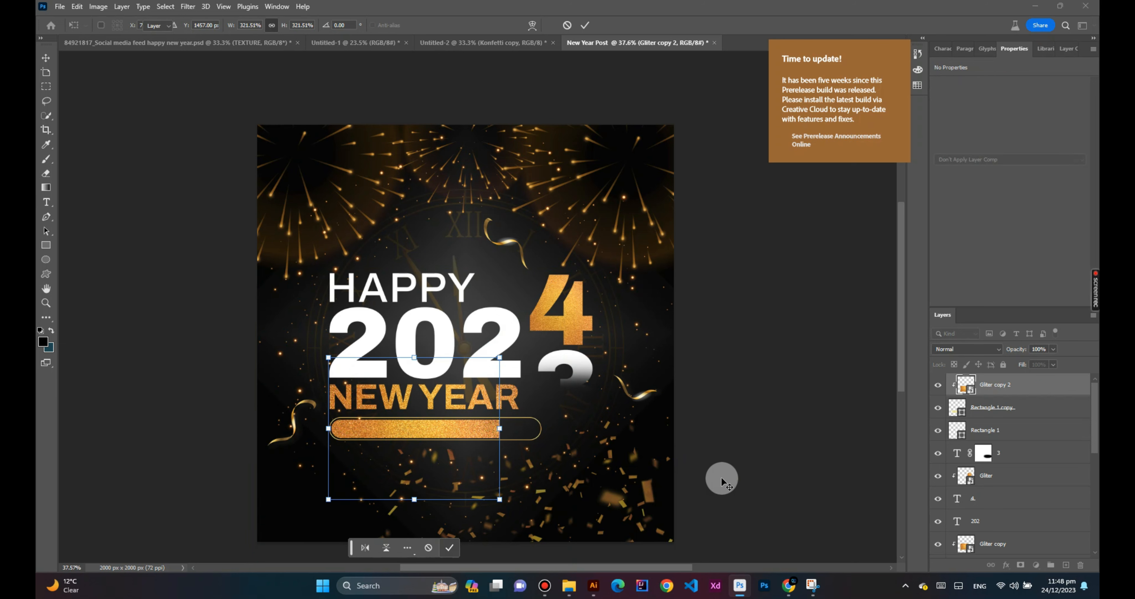
pyautogui.click(483, 431)
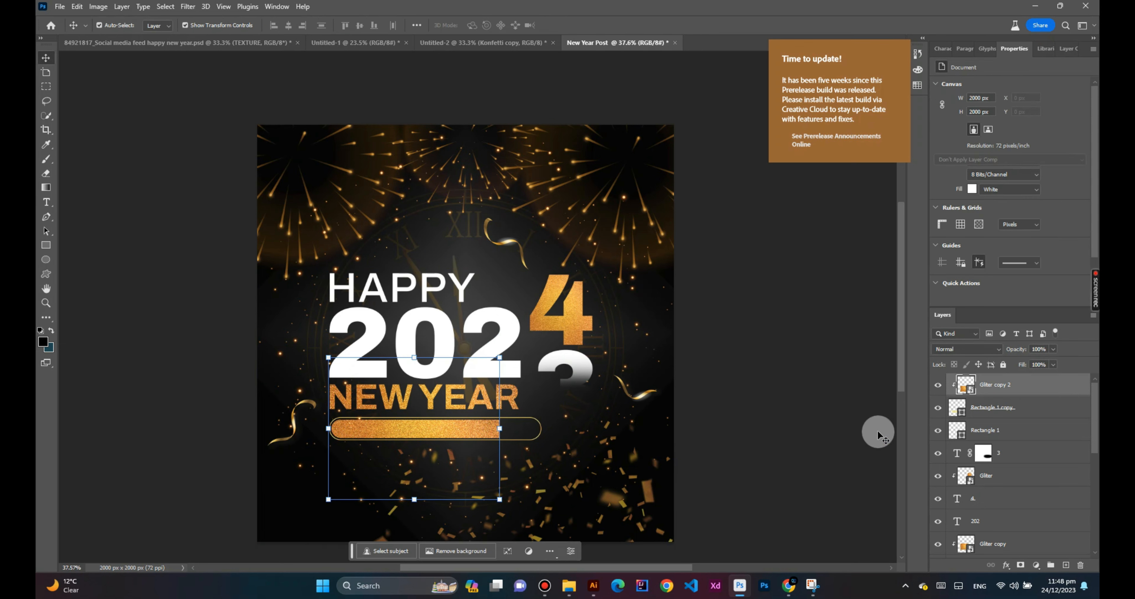
# Nudge the yellow bar and its clipped glitter copy slightly upward together within the gold outline
pyautogui.keyDown('ctrl'); pyautogui.click(1041, 408); pyautogui.keyUp('ctrl')
pyautogui.press('Up')
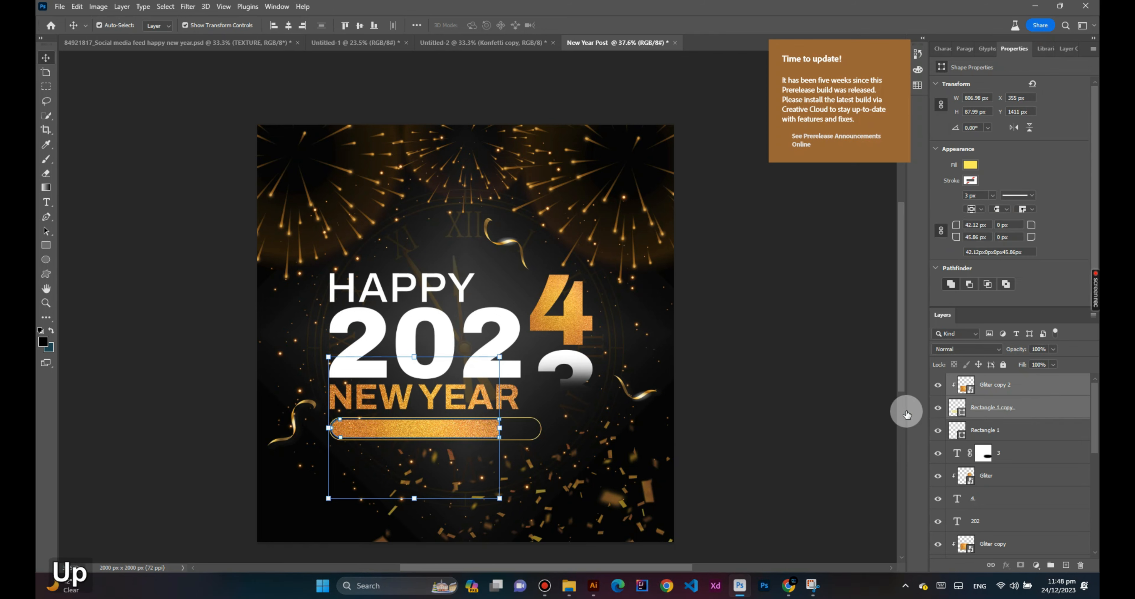
pyautogui.click(811, 401)
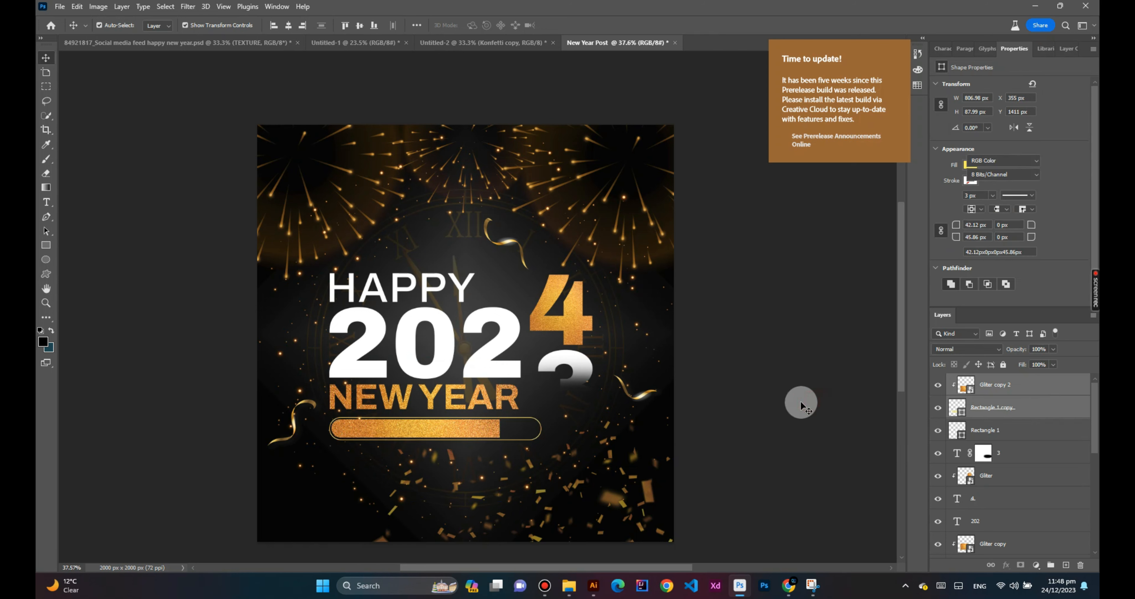
# Duplicate the HAPPY text below the loading bar and change the copy's wording to "LOADING..."
pyautogui.click(442, 281)
pyautogui.moveTo(442, 284); pyautogui.dragTo(464, 484)
pyautogui.doubleClick(465, 484)
pyautogui.write('LOAD')
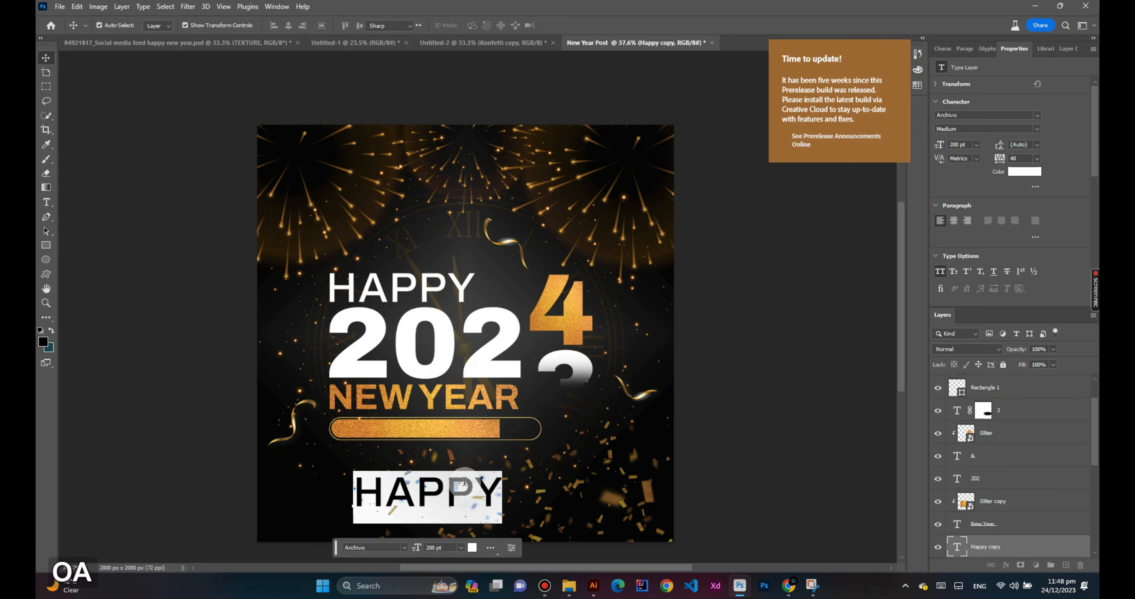
pyautogui.write('ING')
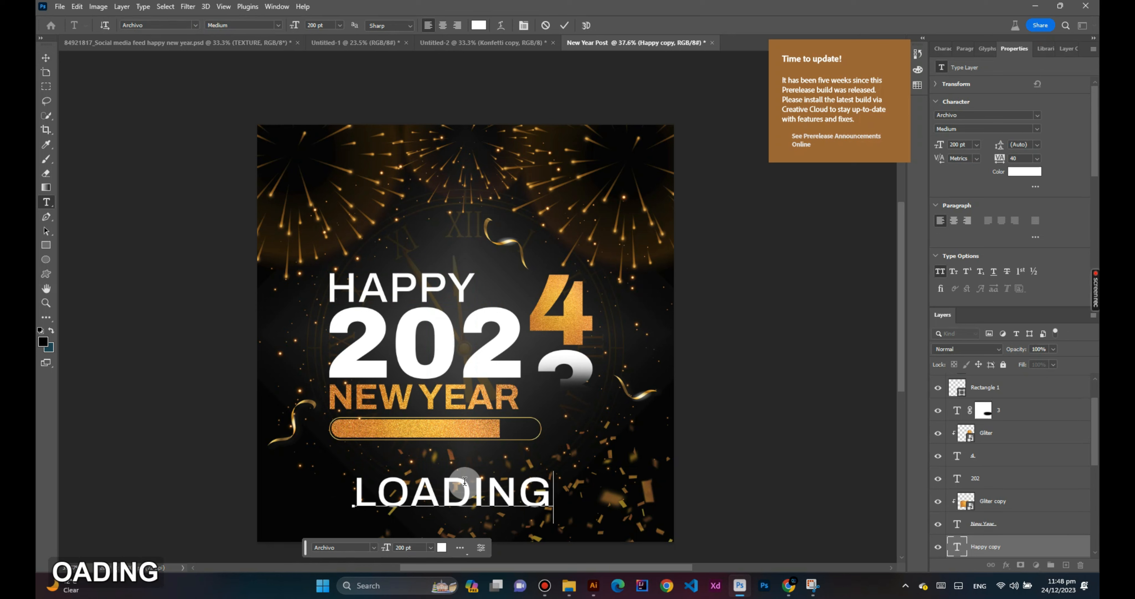
pyautogui.write('.')
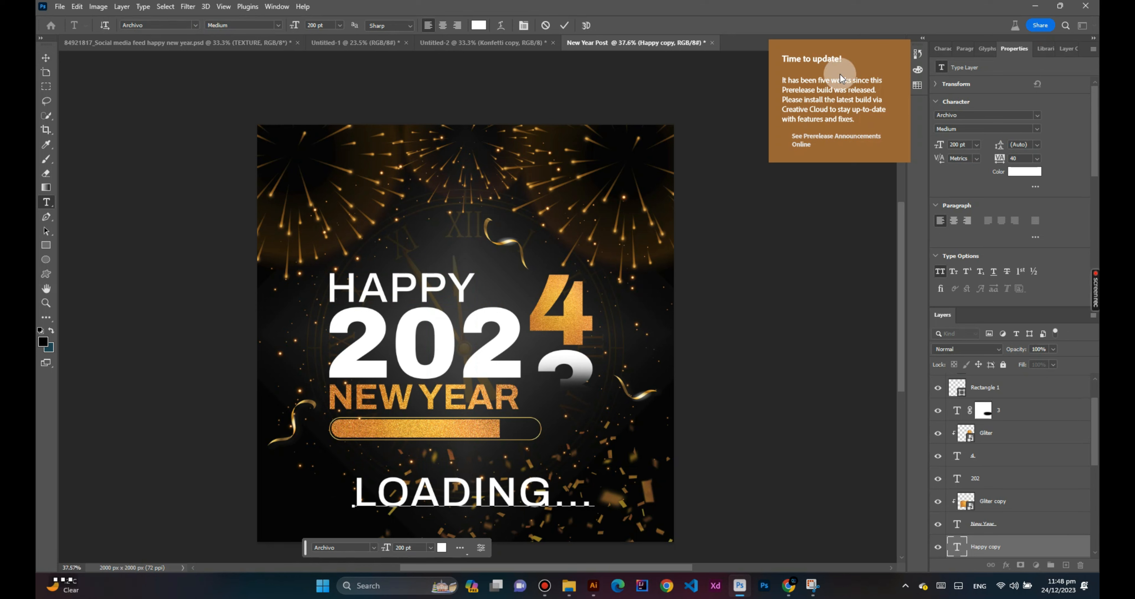
pyautogui.click(566, 26)
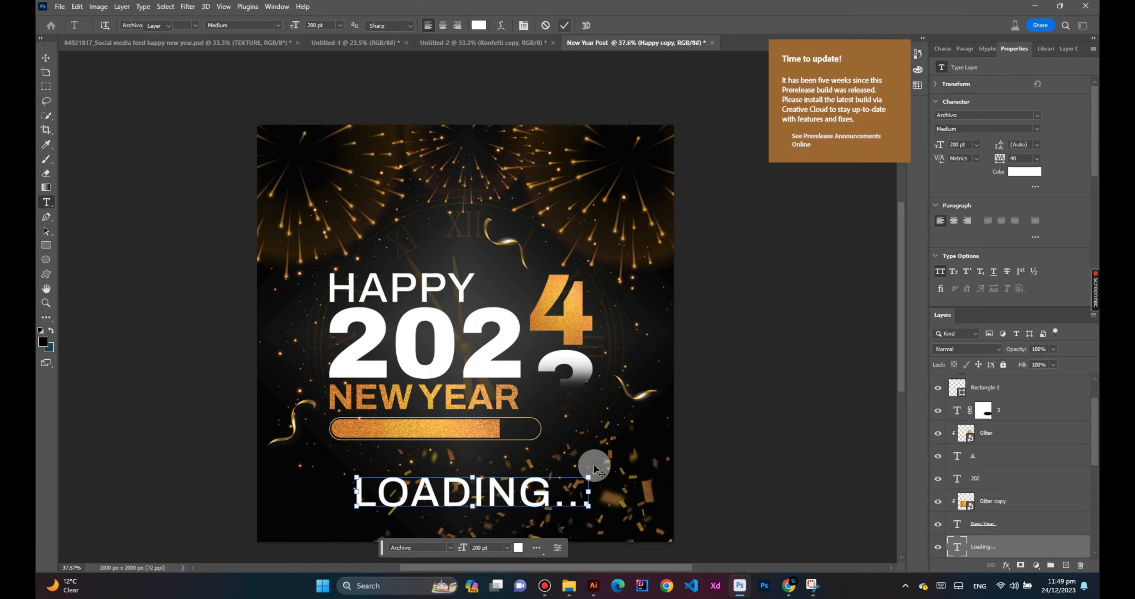
# Shrink the LOADING... text to about 69 pt and place it centered in height on the loading bar, above all other layers
pyautogui.press('v')
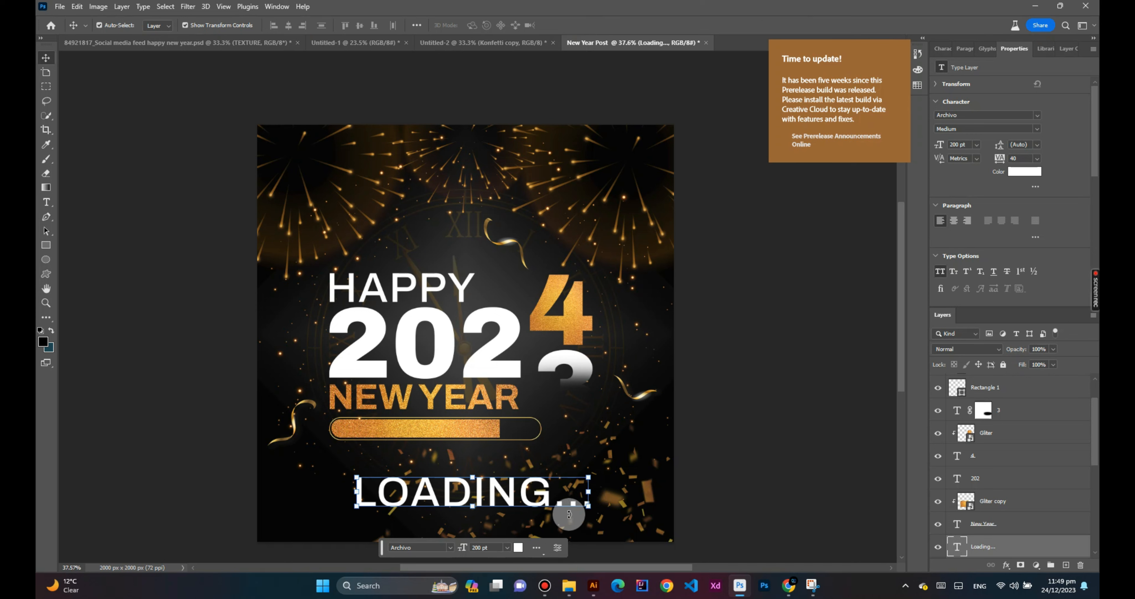
pyautogui.moveTo(587, 490); pyautogui.dragTo(507, 485)
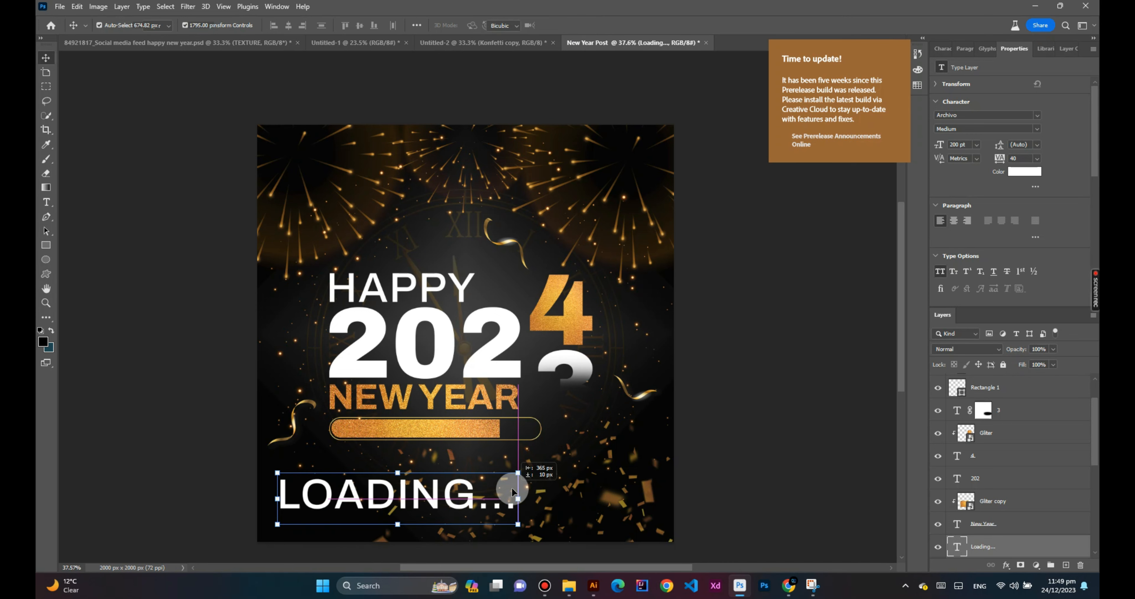
pyautogui.moveTo(268, 500); pyautogui.dragTo(430, 423)
pyautogui.press('Return')
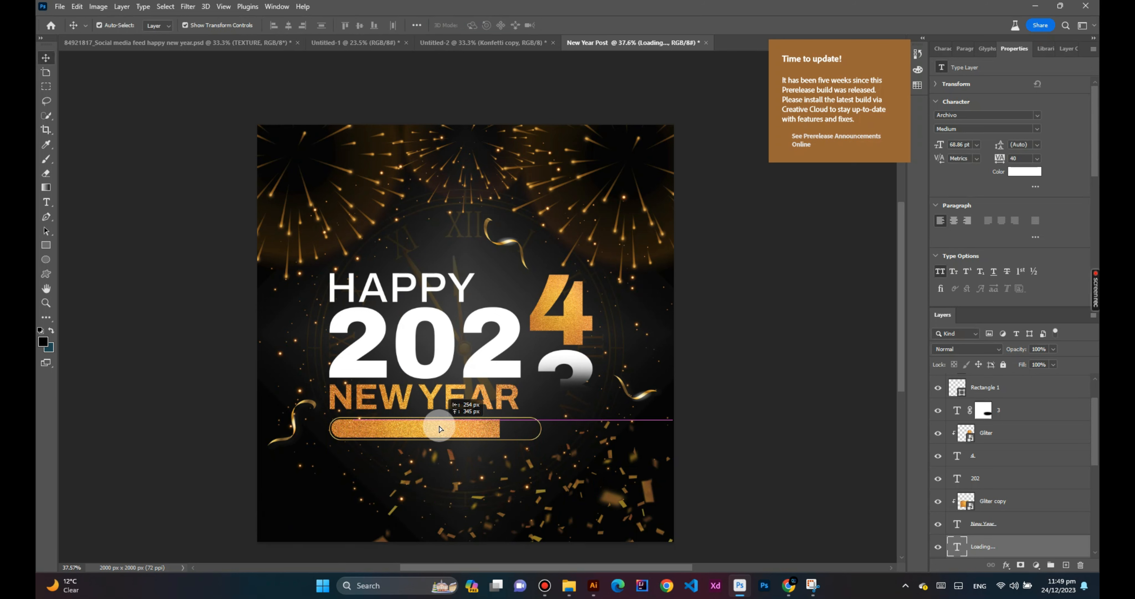
pyautogui.moveTo(1006, 534); pyautogui.dragTo(1012, 377)
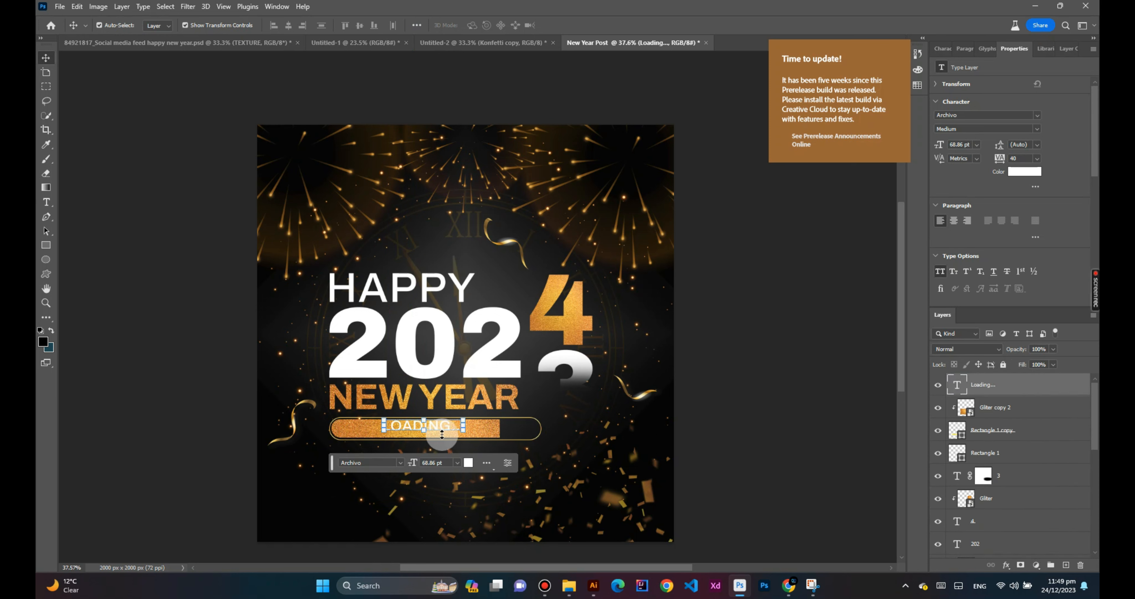
pyautogui.moveTo(439, 424); pyautogui.dragTo(455, 431)
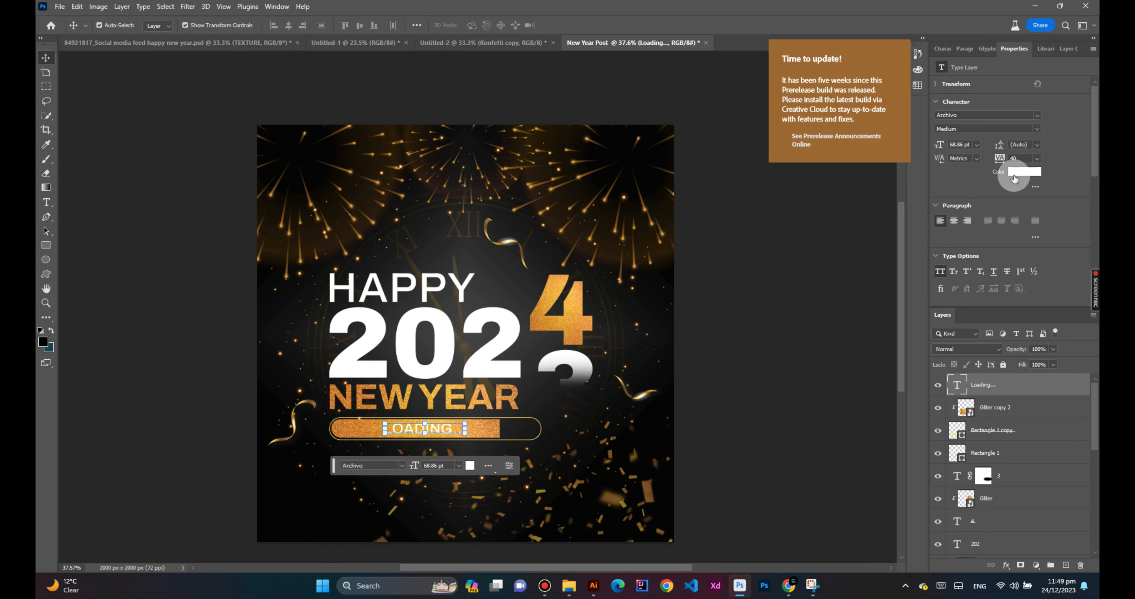
# Set the LOADING... text color to dark gray 202020 and deselect it
pyautogui.click(1013, 178)
pyautogui.click(475, 445)
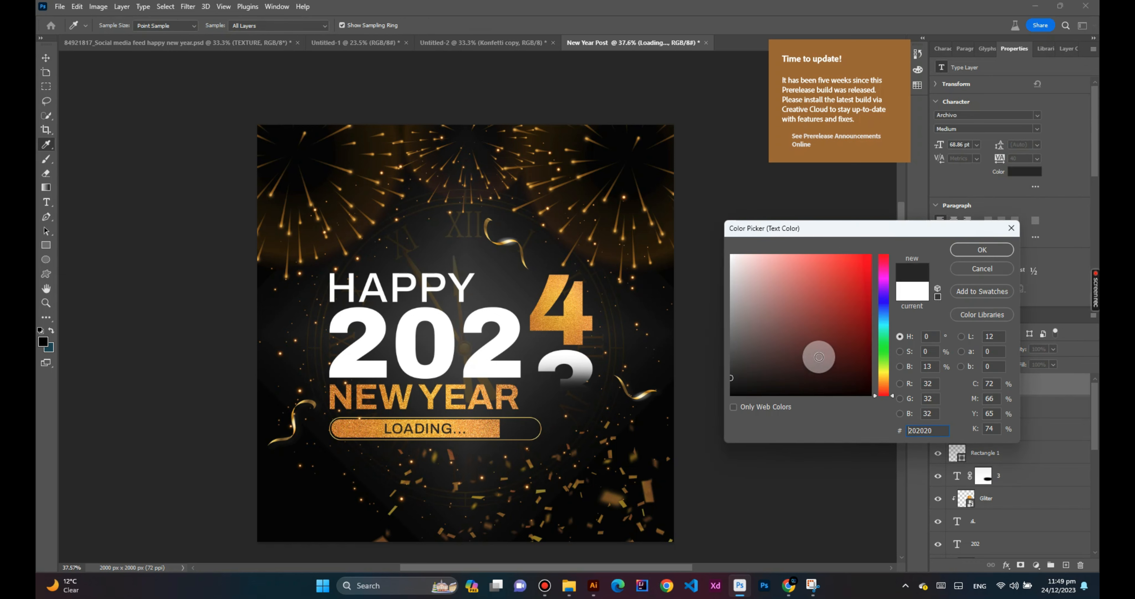
pyautogui.click(982, 250)
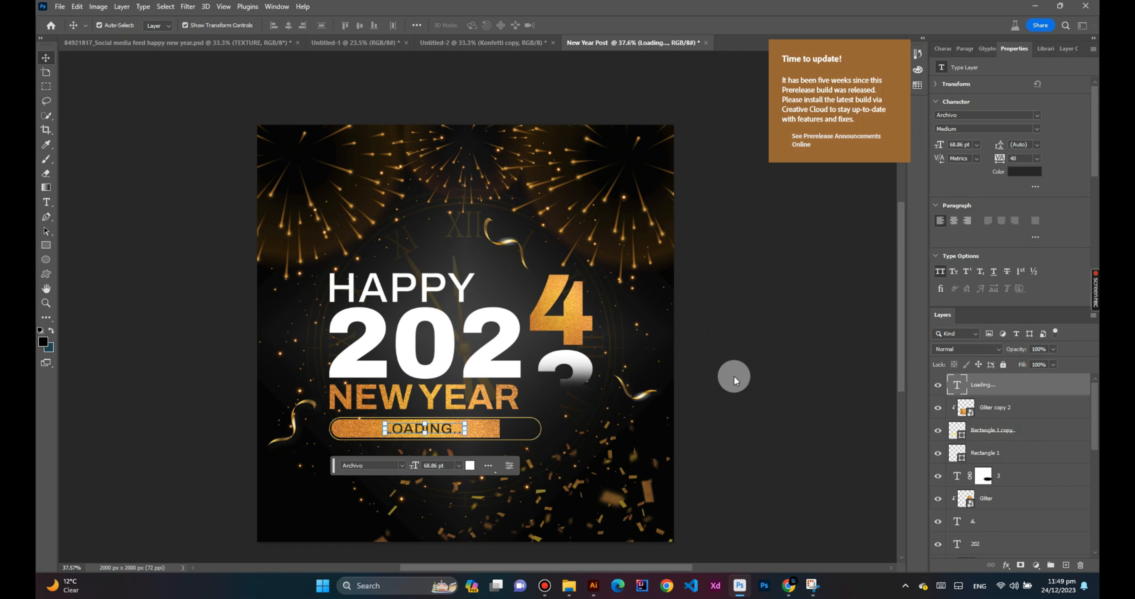
pyautogui.press('ctrl')
pyautogui.keyDown('ctrl'); pyautogui.click(726, 375); pyautogui.keyUp('ctrl')
# Move the right firework about 45 px right and 25 px up, the left one outward and up, and shift the middle one slightly right
pyautogui.scroll(-3, 726, 374)
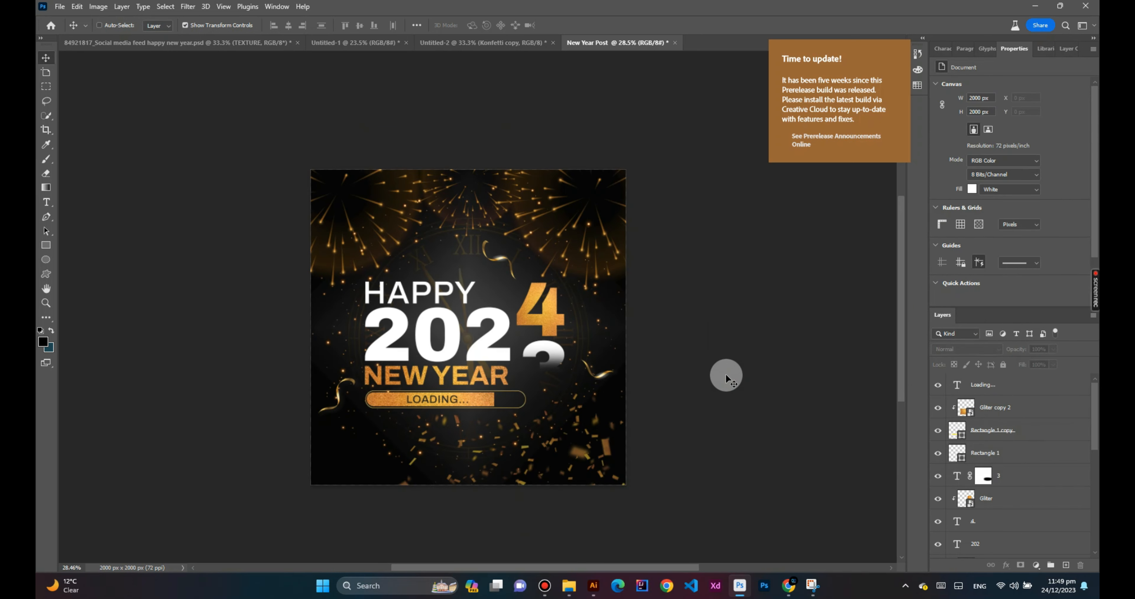
pyautogui.scroll(-4, 726, 375)
pyautogui.scroll(-2, 725, 372)
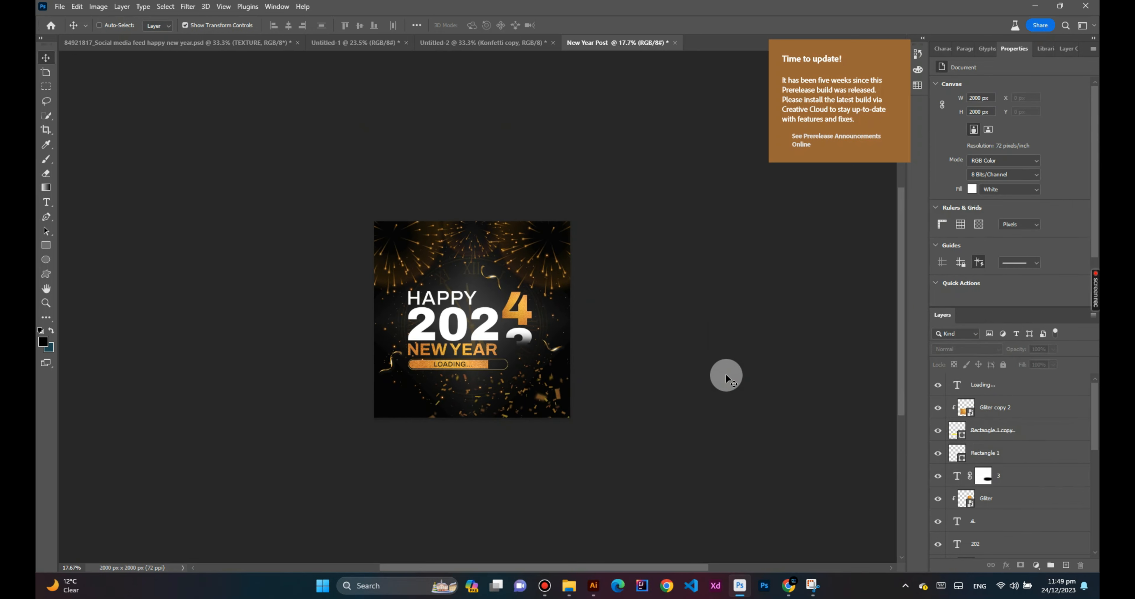
pyautogui.scroll(2, 645, 381)
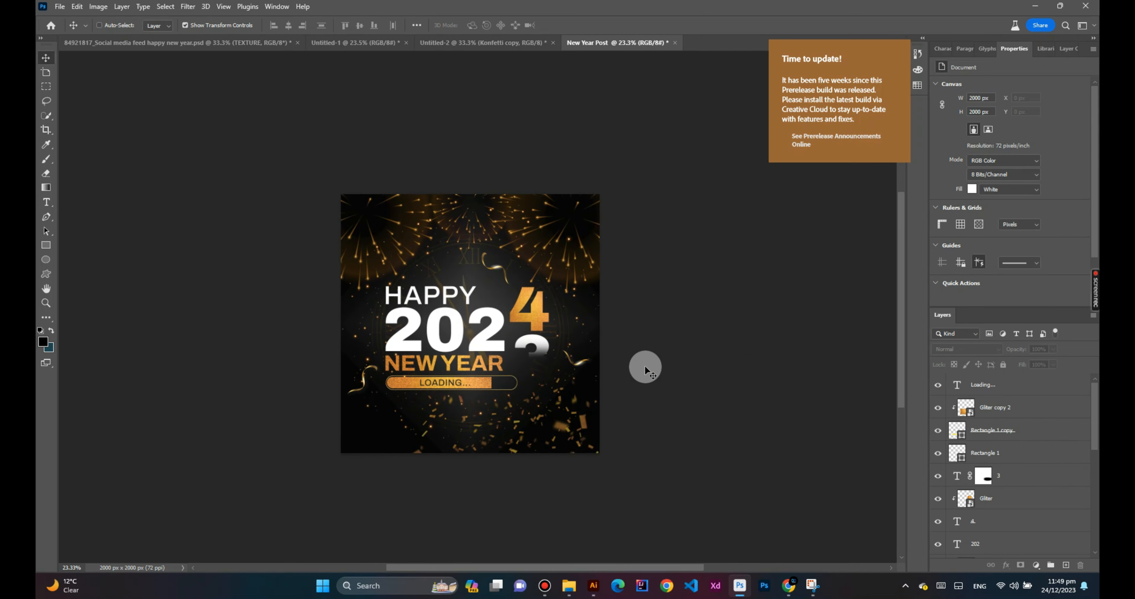
pyautogui.scroll(1, 646, 379)
pyautogui.click(584, 228)
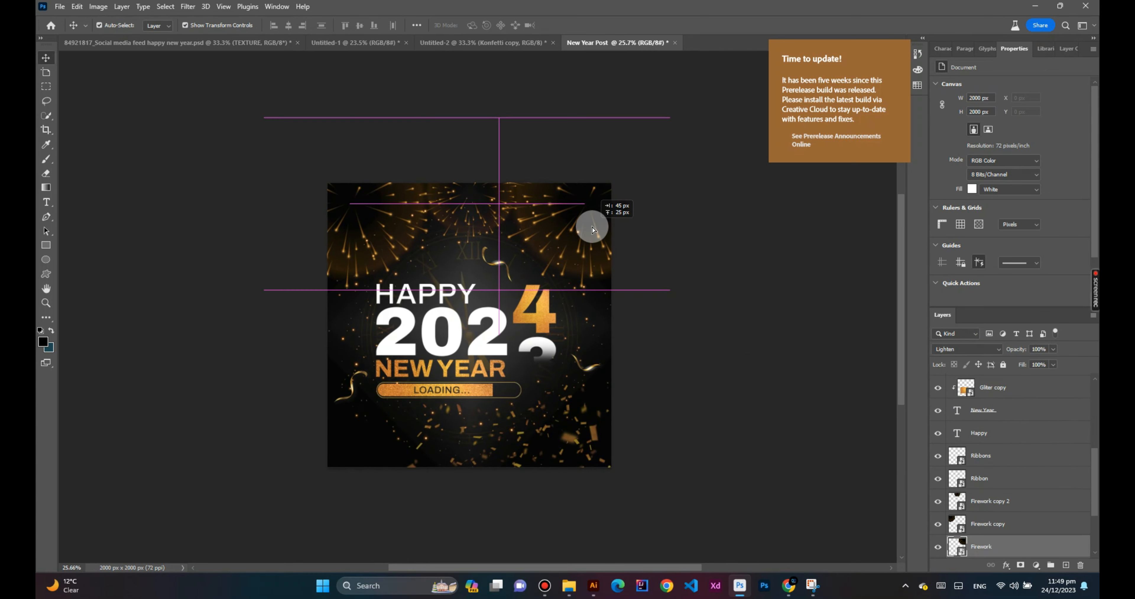
pyautogui.moveTo(360, 227); pyautogui.dragTo(355, 223)
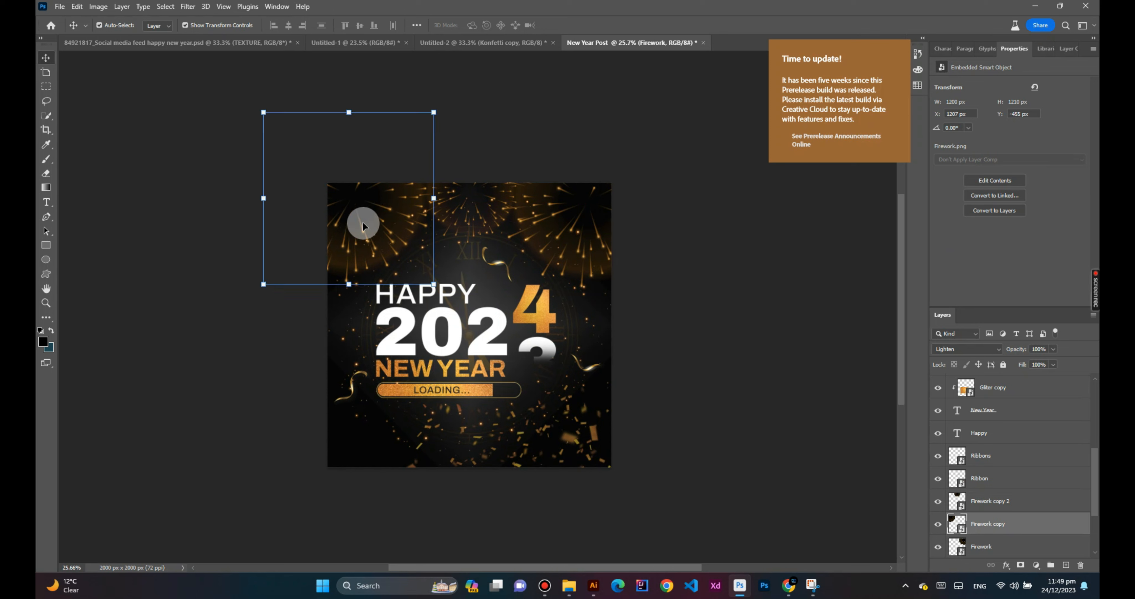
pyautogui.moveTo(469, 227); pyautogui.dragTo(472, 228)
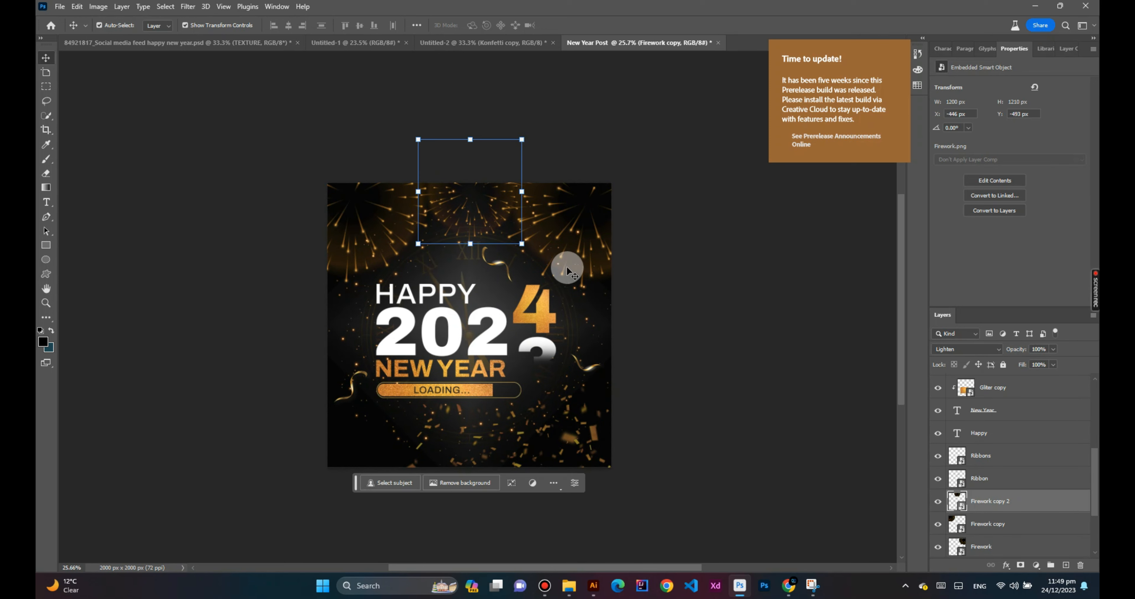
pyautogui.click(689, 330)
# Shift the word HAPPY slightly right and up above 202, and fine-tune it with a small downward nudge
pyautogui.moveTo(468, 296); pyautogui.dragTo(472, 296)
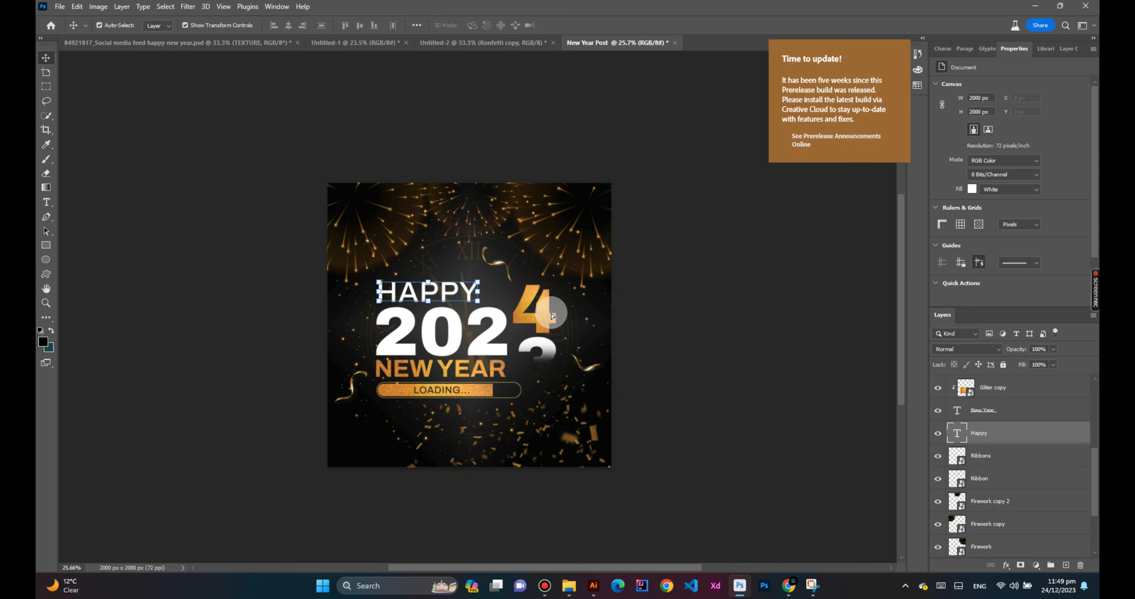
pyautogui.click(683, 339)
pyautogui.click(470, 295)
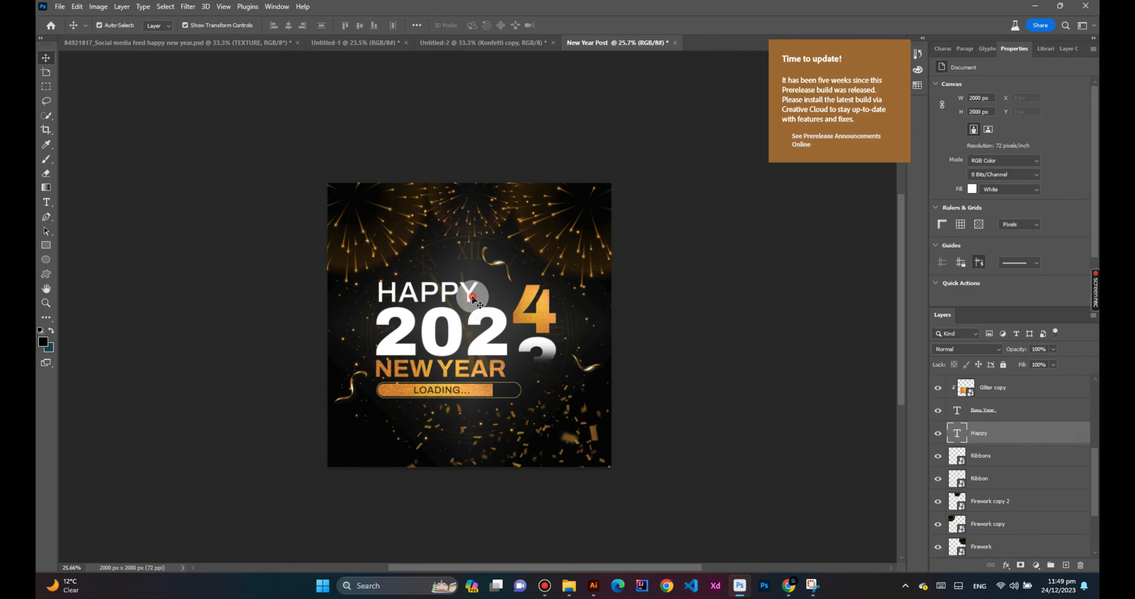
pyautogui.press('Down')
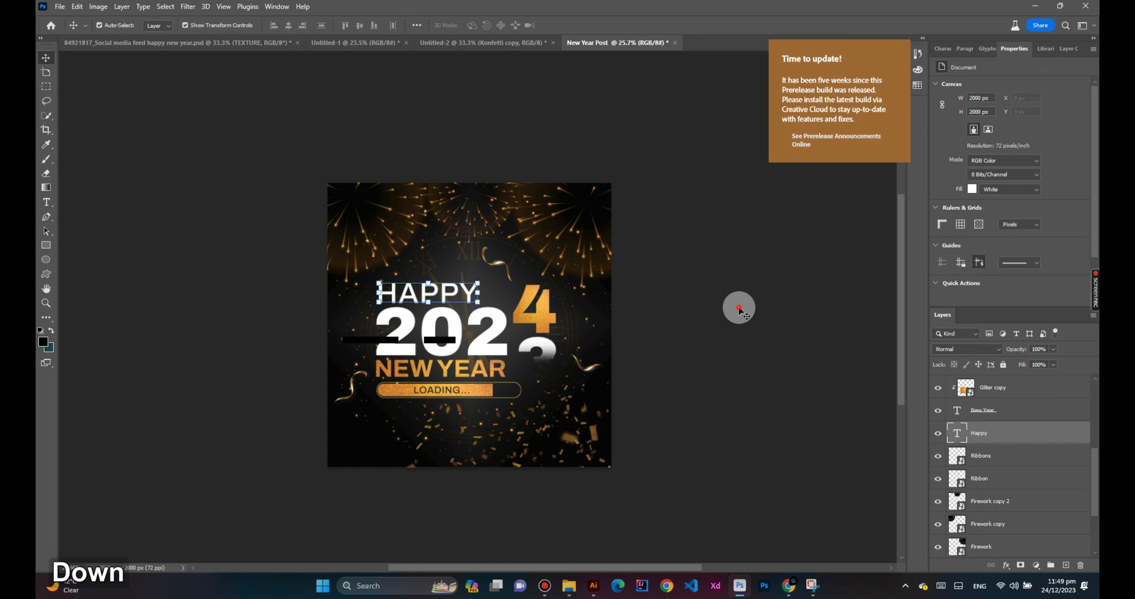
pyautogui.click(738, 308)
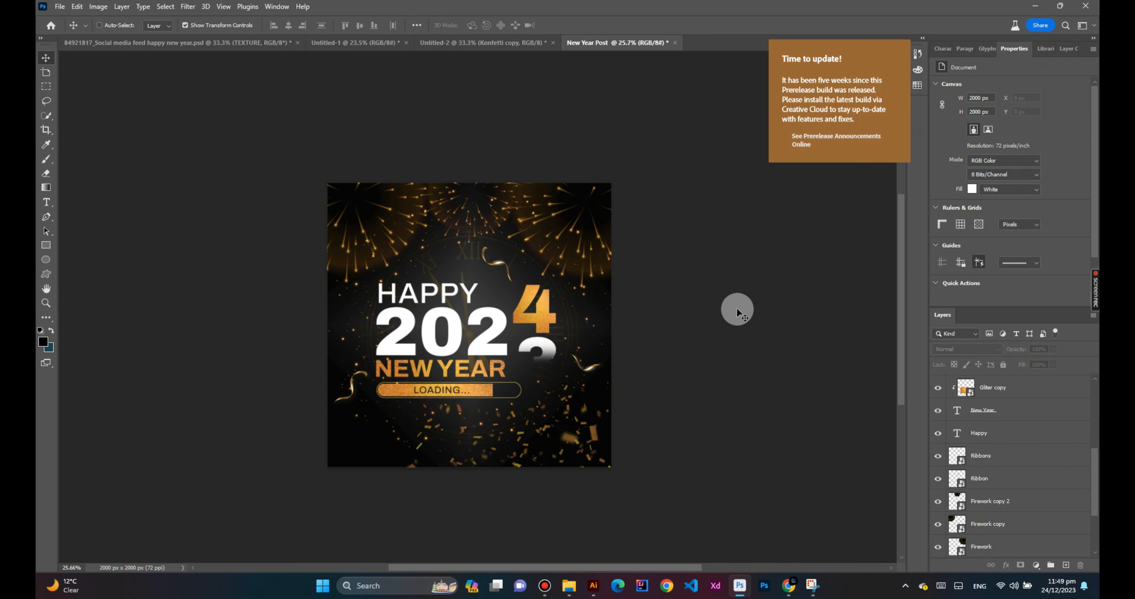
pyautogui.press('ctrl')
pyautogui.scroll(-1, 736, 308)
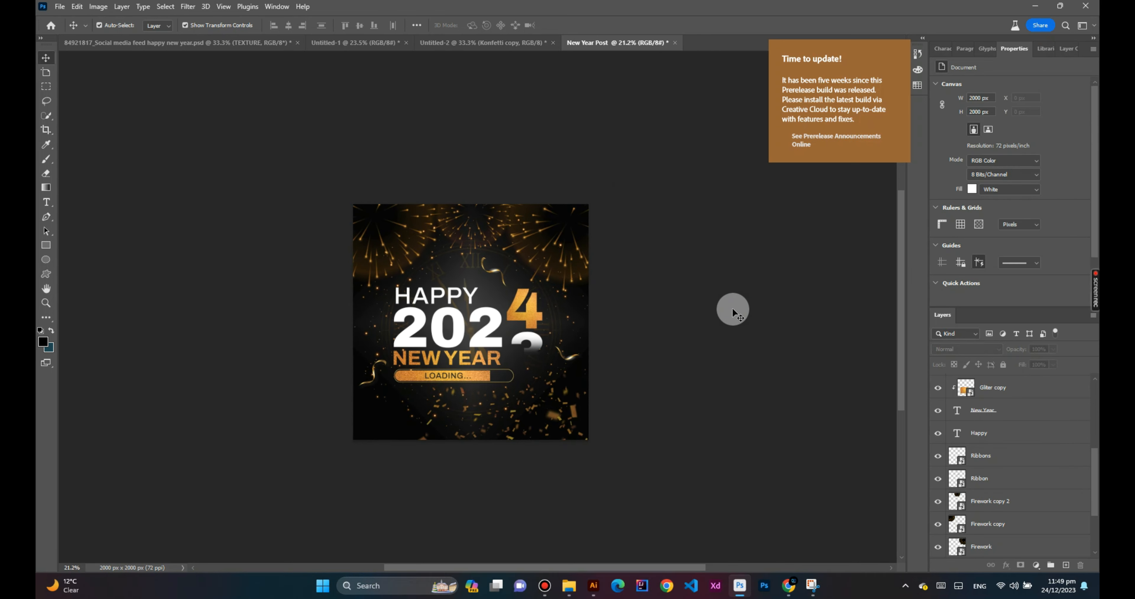